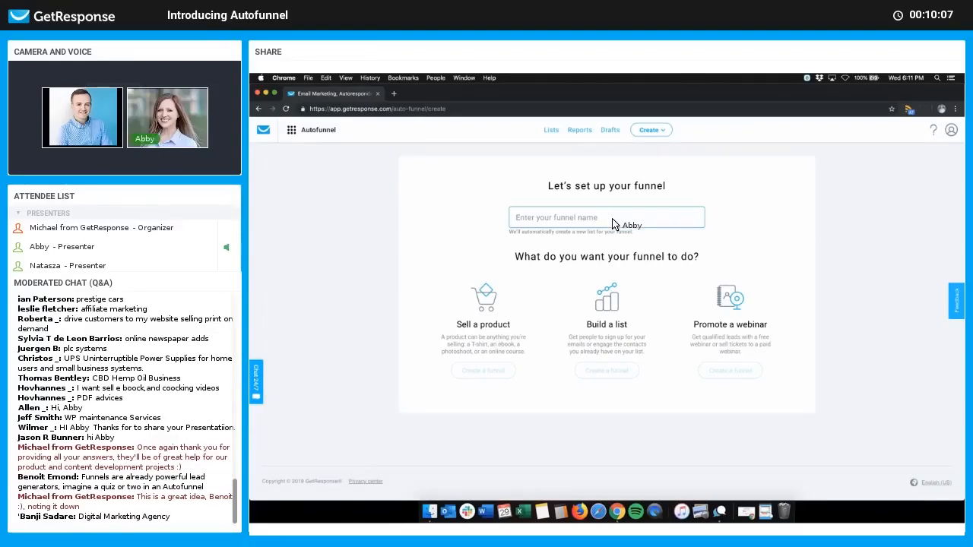
# Step: Enter 'Business consulting' as the funnel name
pyautogui.write('Business consulting')
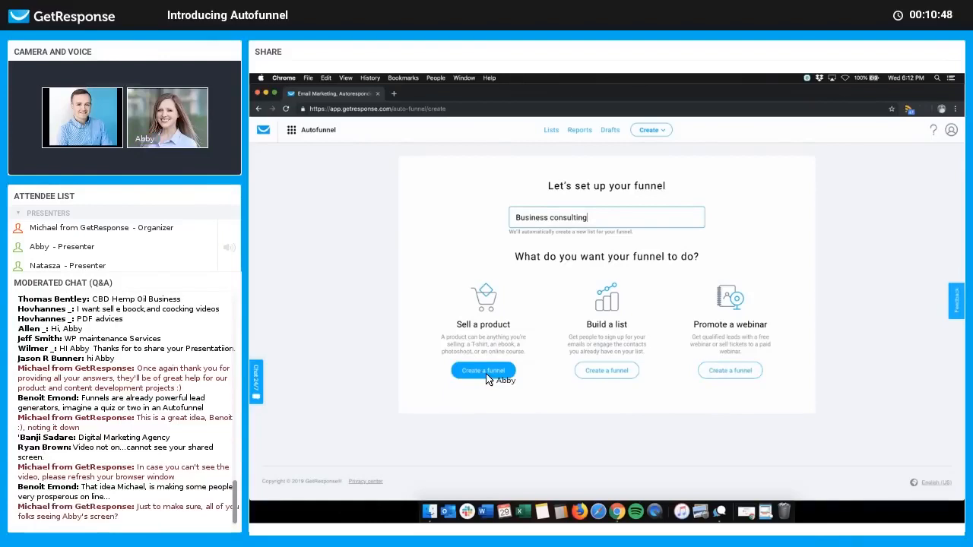
# Step: Create a funnel for selling a product and choose the Full sales funnel type
pyautogui.click(572, 335)
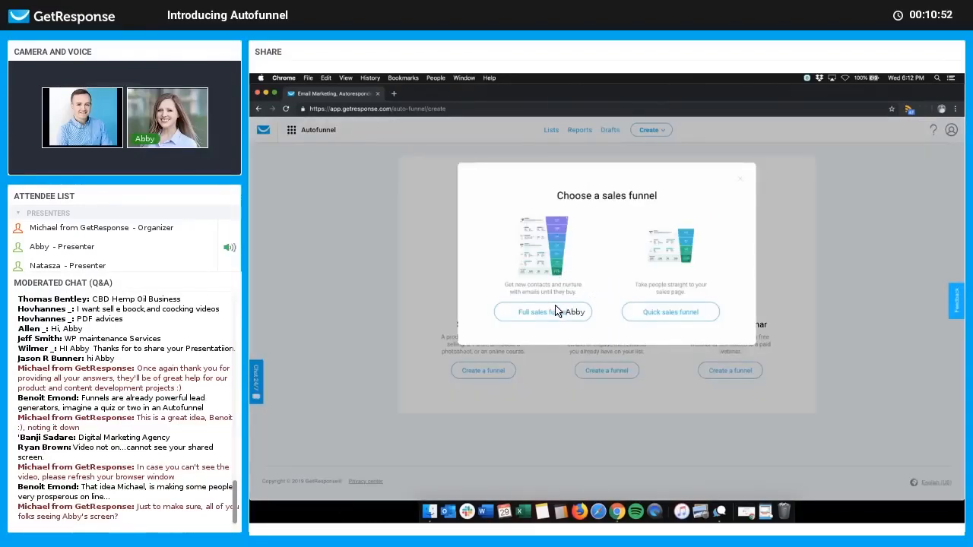
pyautogui.click(667, 312)
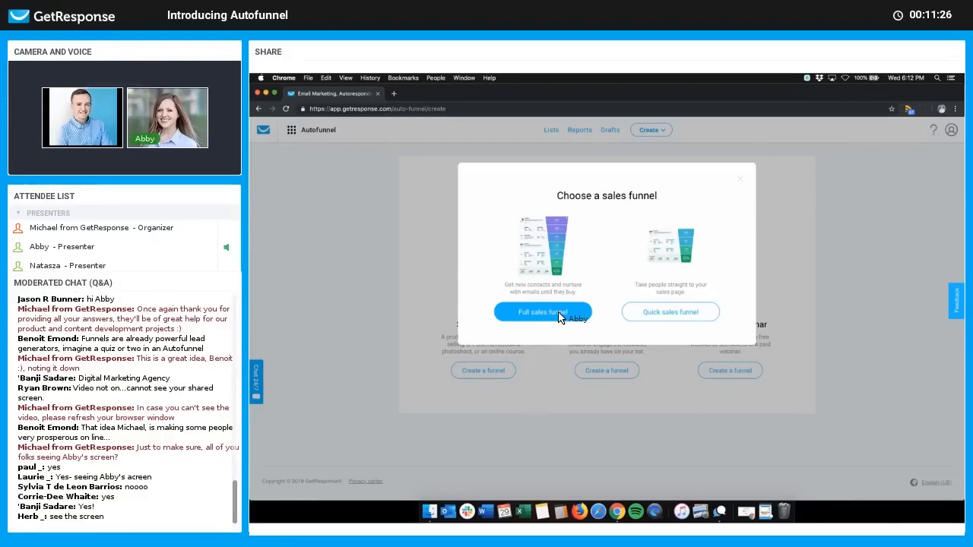
pyautogui.click(555, 314)
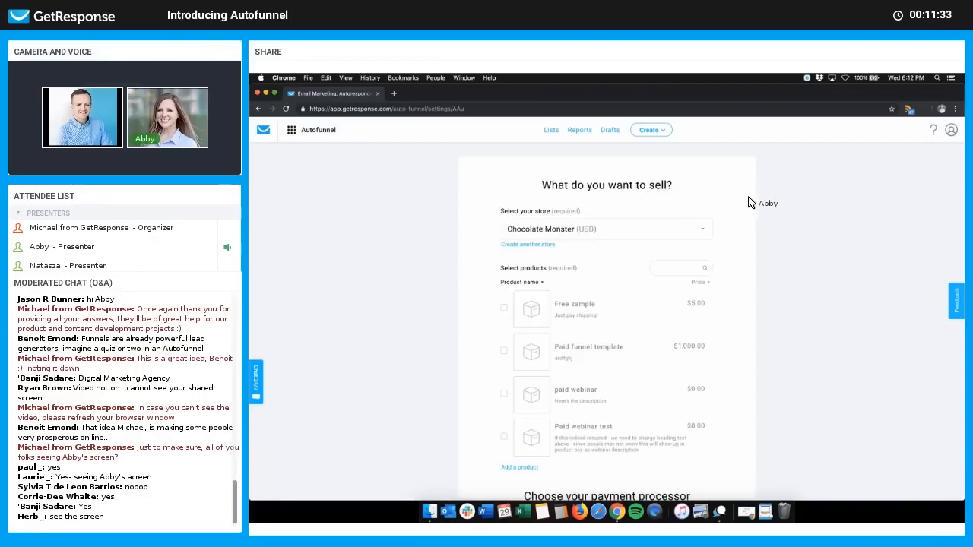
# Step: Review the store list, keep Chocolate Monster selected, and begin creating another store
pyautogui.scroll(-1, 766, 225)
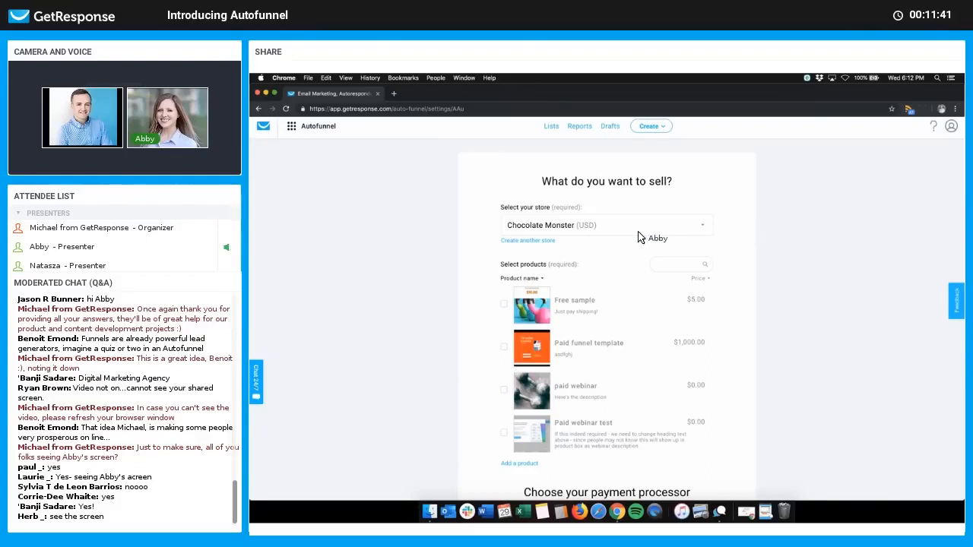
pyautogui.click(587, 228)
pyautogui.click(763, 235)
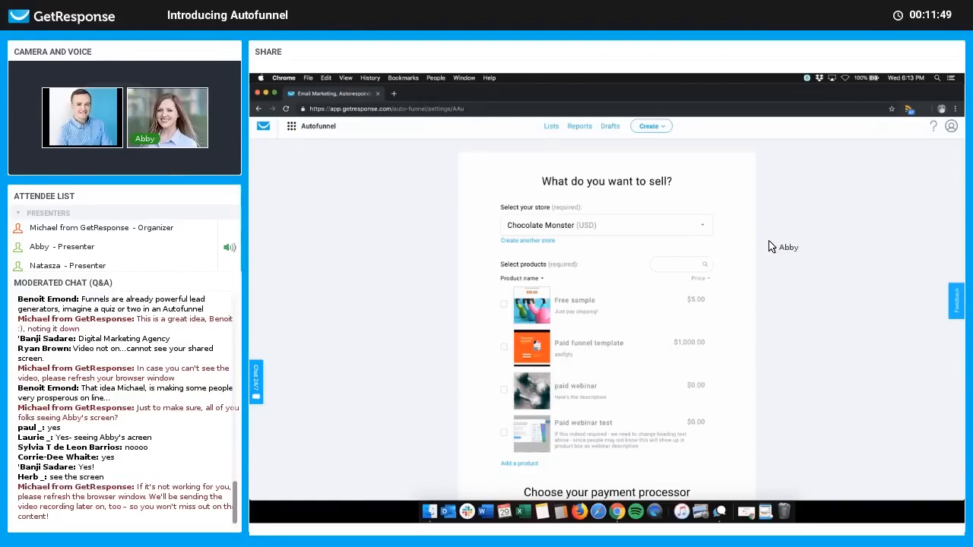
pyautogui.click(695, 232)
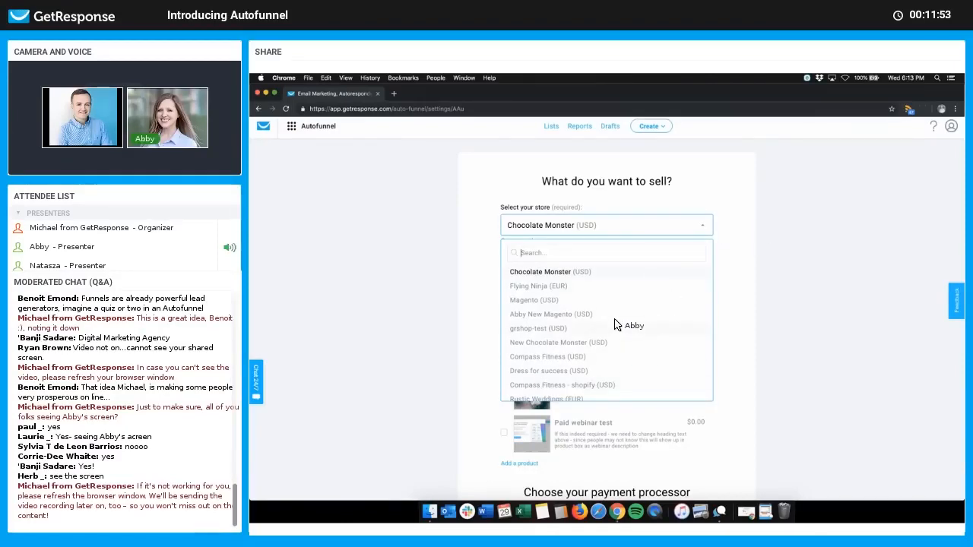
pyautogui.click(744, 283)
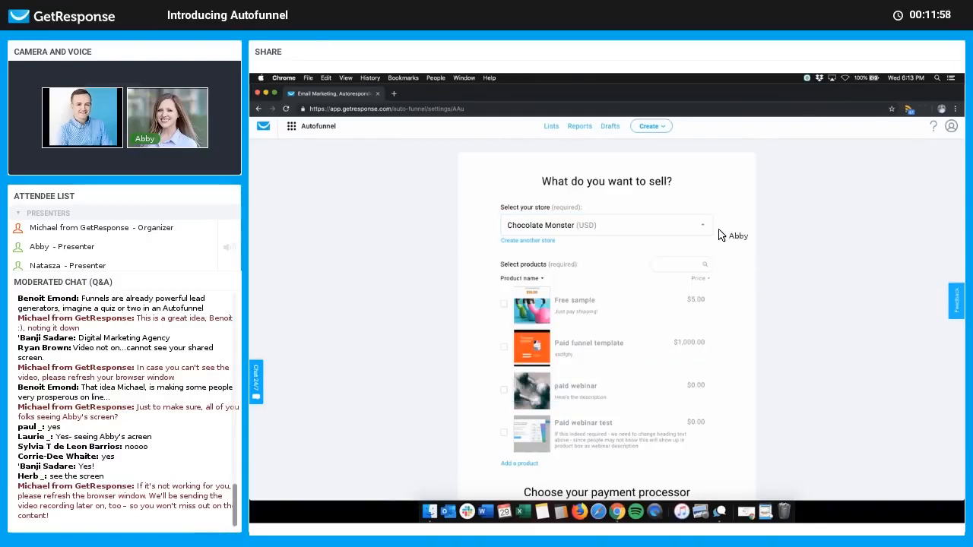
pyautogui.click(534, 242)
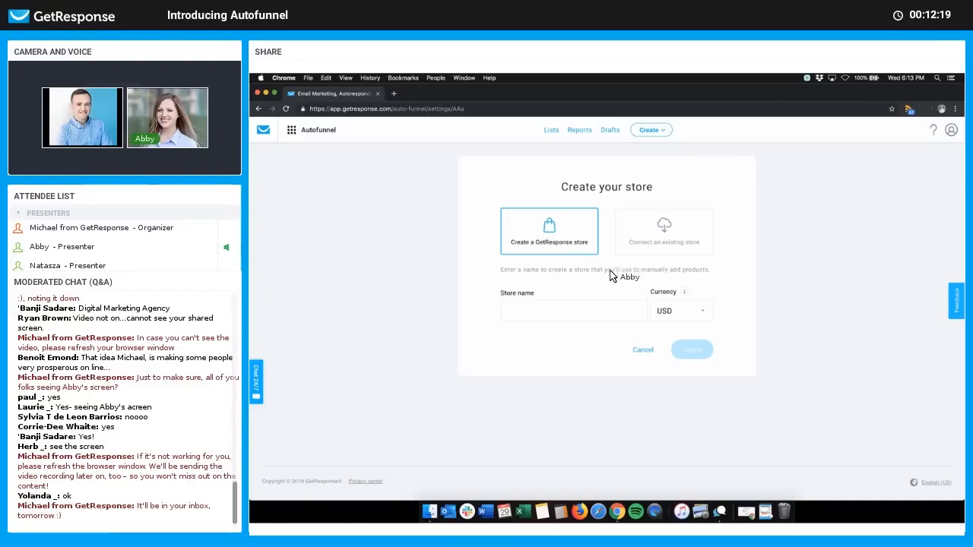
# Step: View the existing-store platforms: Stripe, Etsy, Magento, Shopify and BigCommerce
pyautogui.click(672, 247)
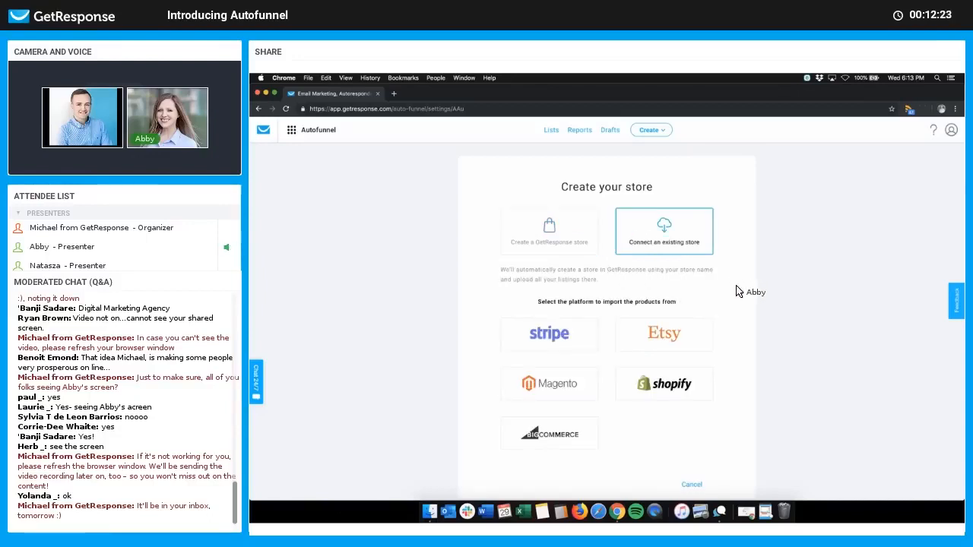
pyautogui.scroll(-2, 736, 292)
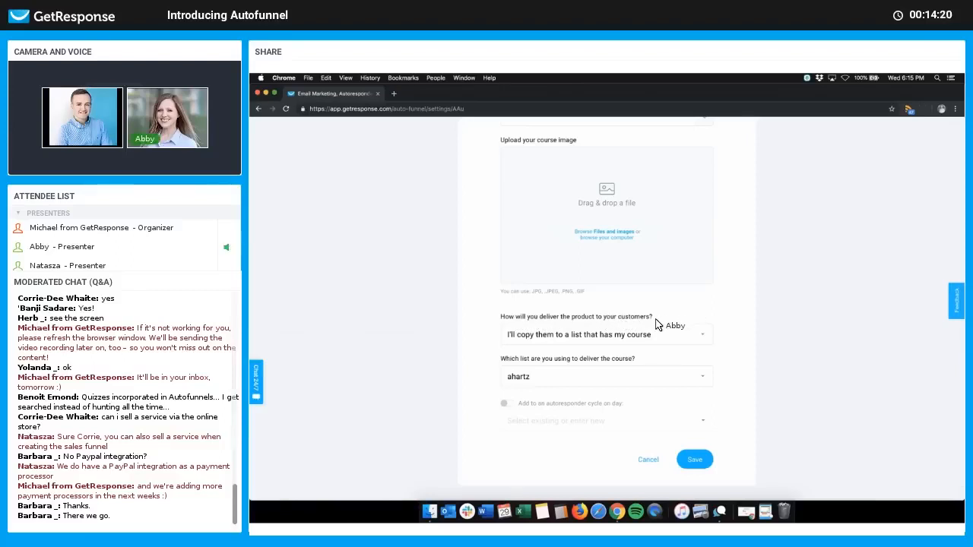
# Step: Name the product '20 Ways to Improve Your Coaching Business' and write its short description
pyautogui.click(662, 341)
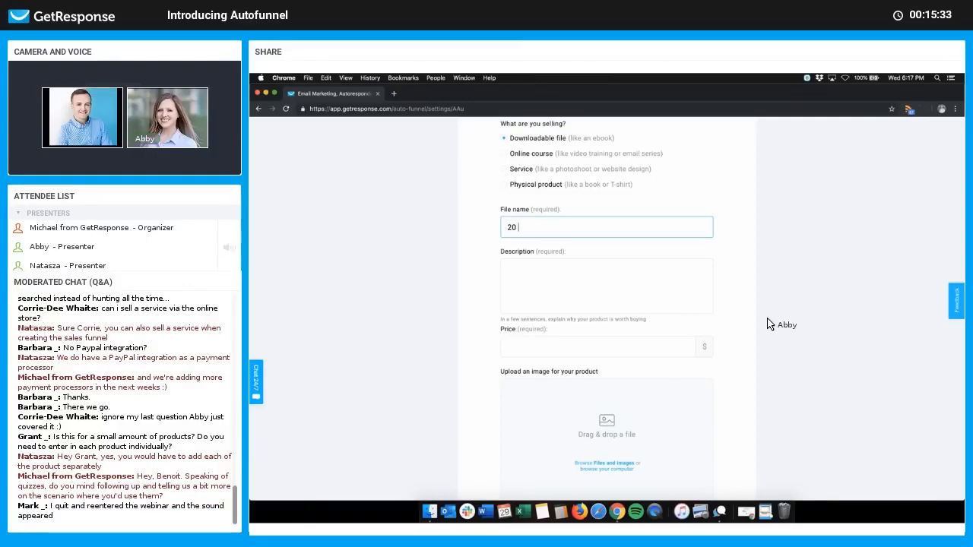
pyautogui.write('to')
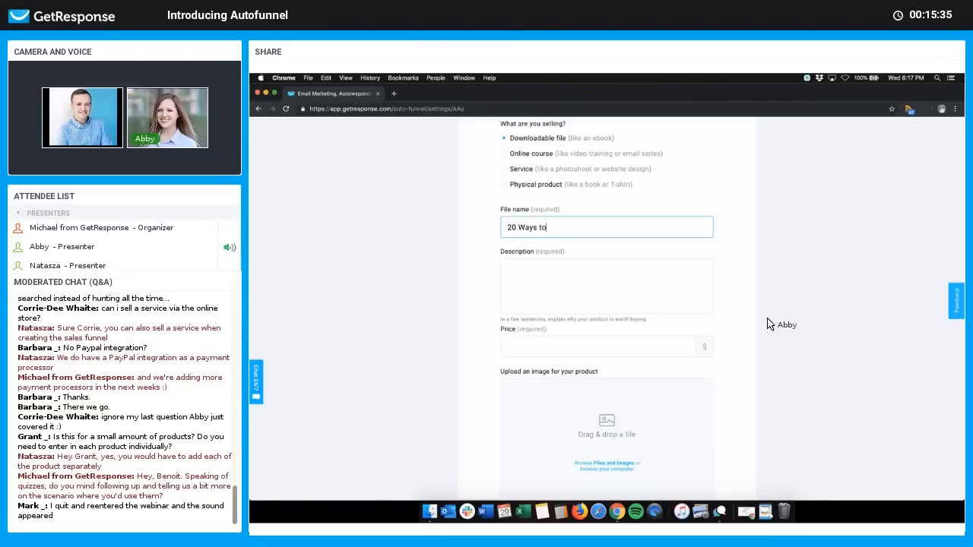
pyautogui.write(' Improve Your Coaching Business')
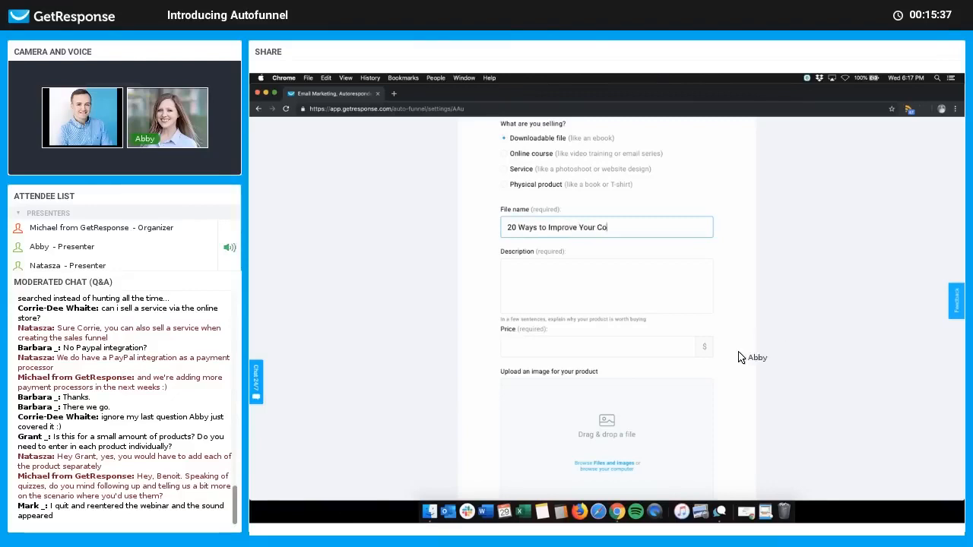
pyautogui.click(653, 267)
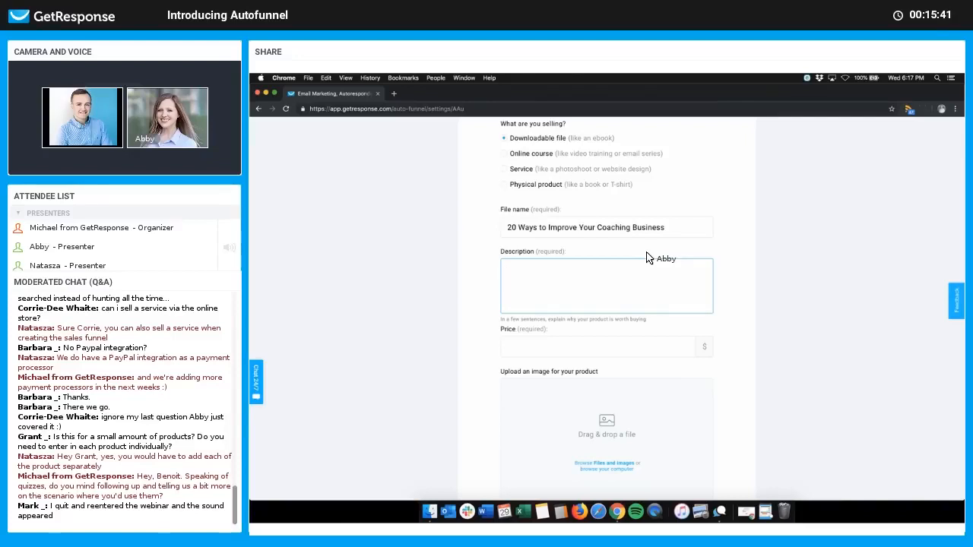
pyautogui.scroll(-2, 646, 258)
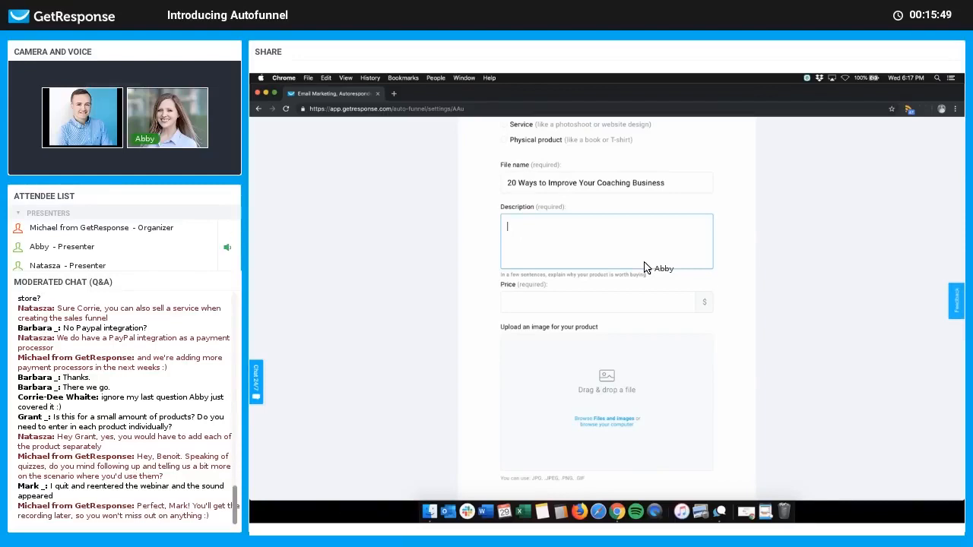
pyautogui.write('Learn the must-have foundations')
pyautogui.write('all success')
pyautogui.write('ful coaches need ')
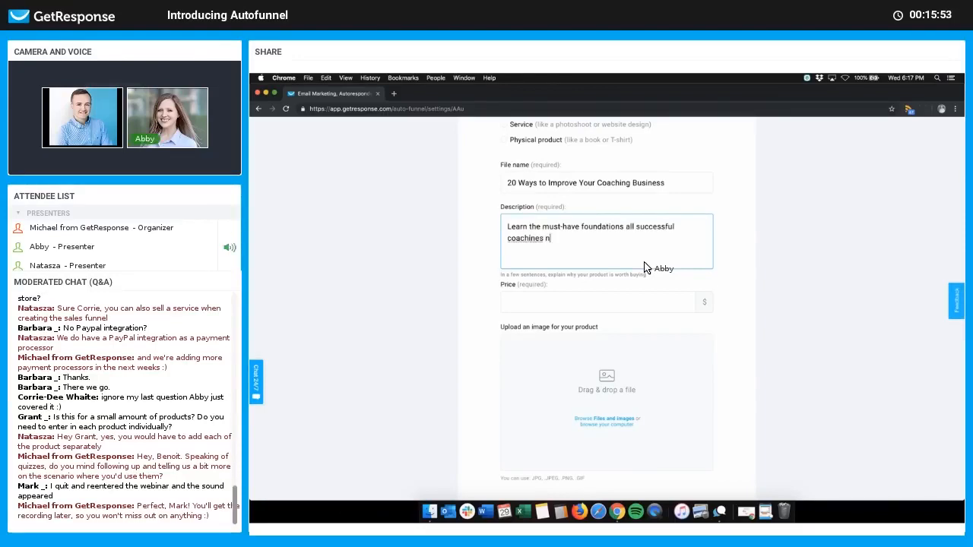
pyautogui.write('to know.')
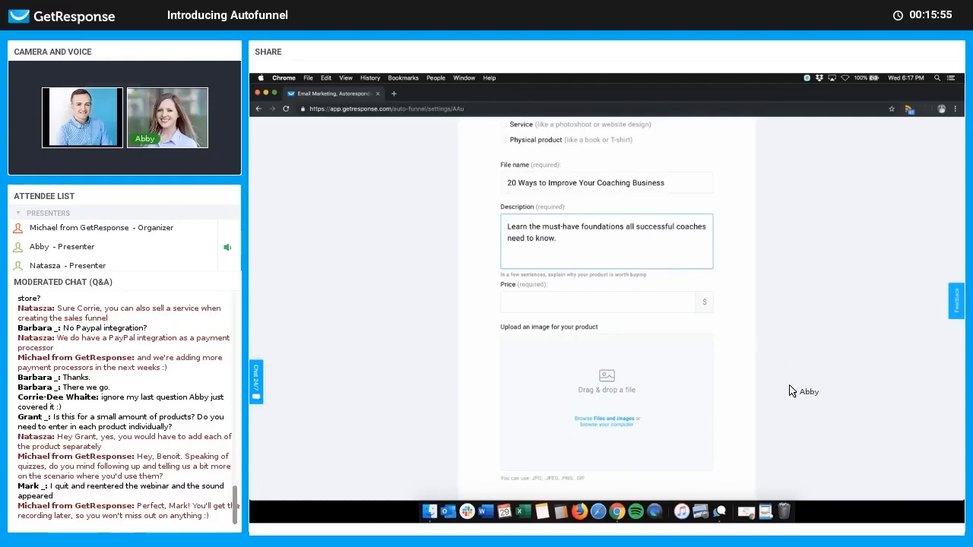
pyautogui.scroll(-1, 650, 263)
# Step: Set the product price to 50.00
pyautogui.click(658, 258)
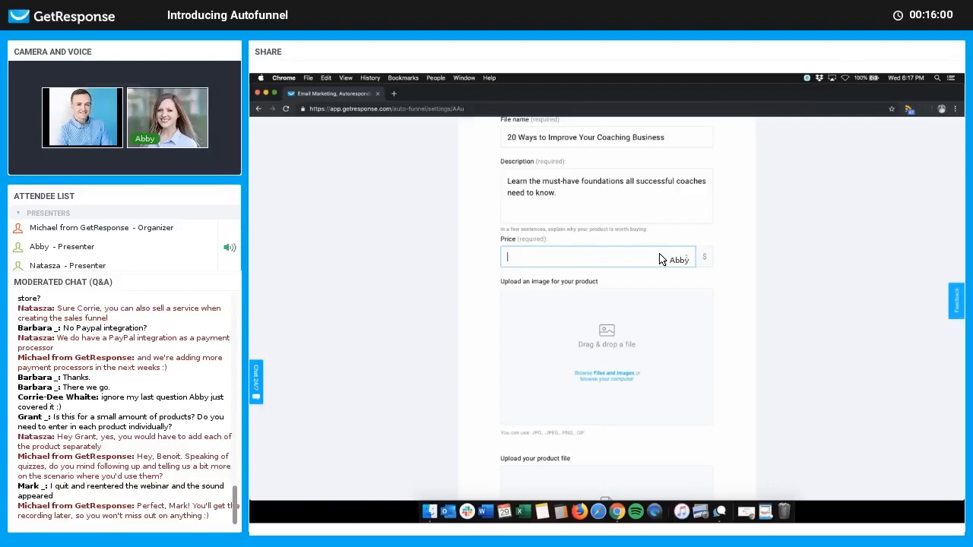
pyautogui.write('50.0')
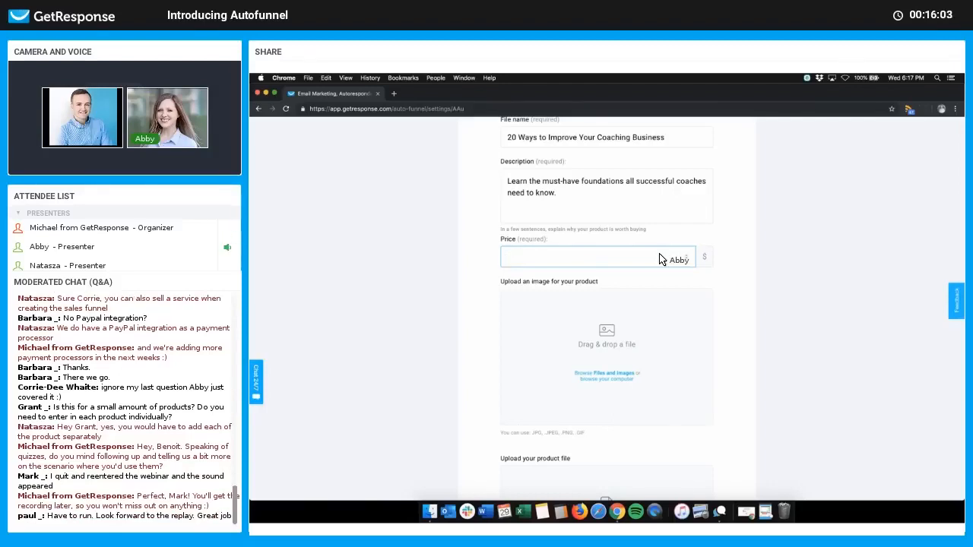
pyautogui.write('0')
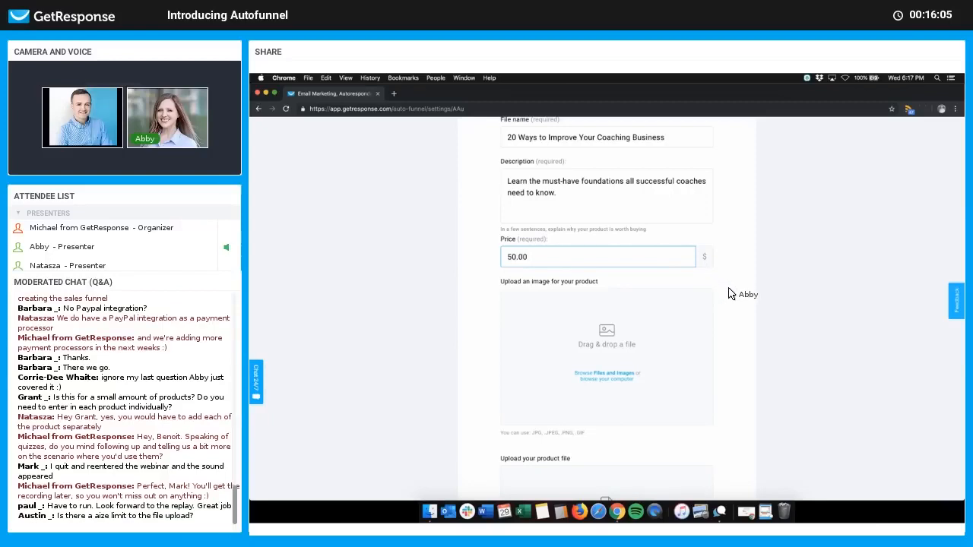
pyautogui.scroll(-4, 730, 282)
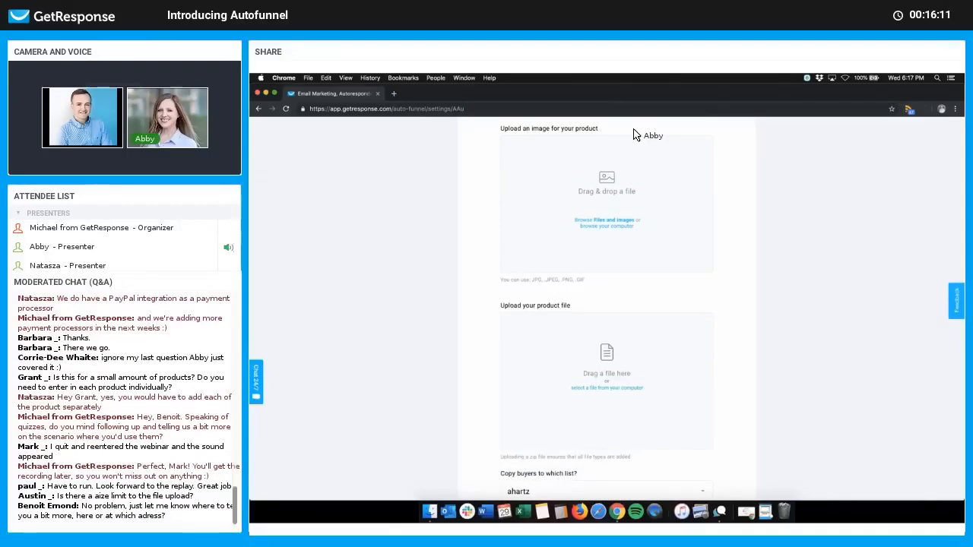
pyautogui.scroll(2, 615, 335)
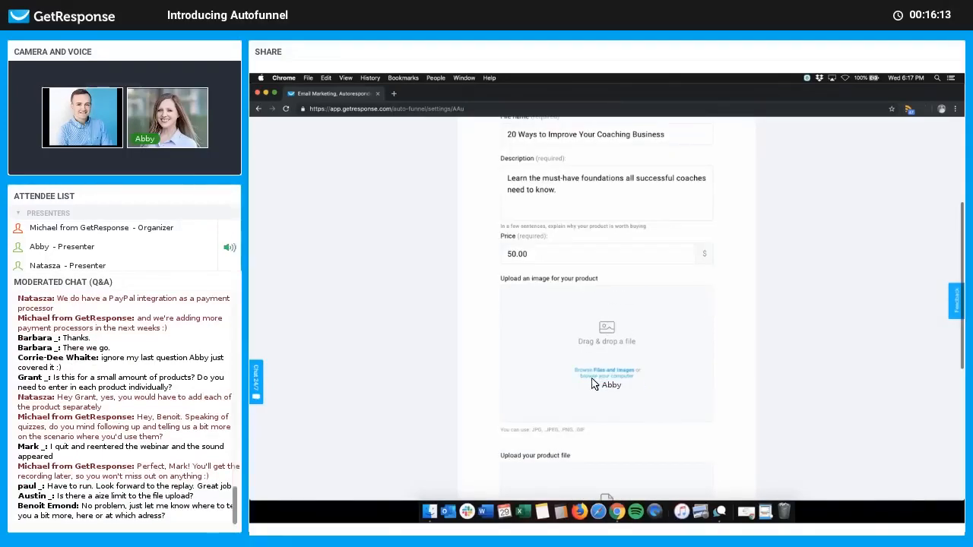
pyautogui.scroll(-2, 699, 297)
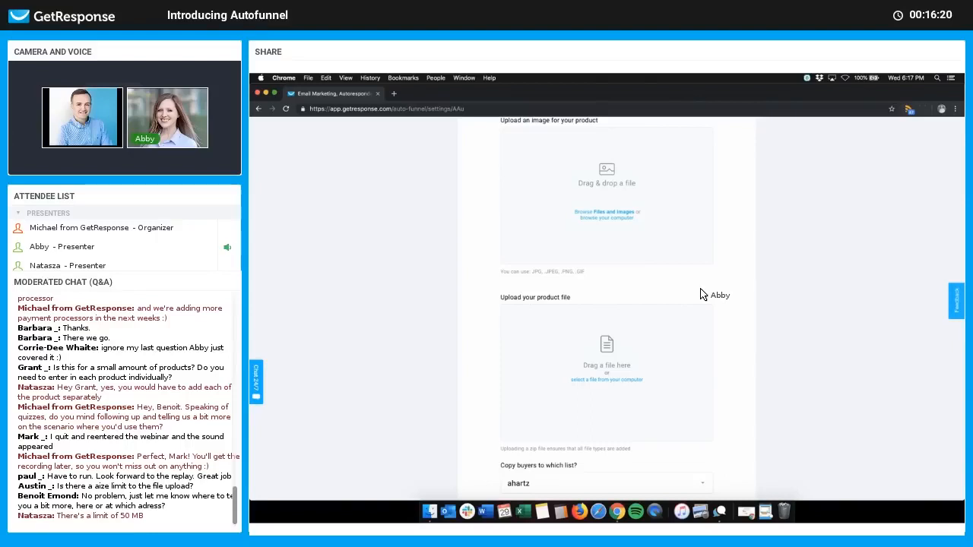
# Step: Use the Closing Deals cover from My Images as the product image, cropped to fit
pyautogui.click(628, 214)
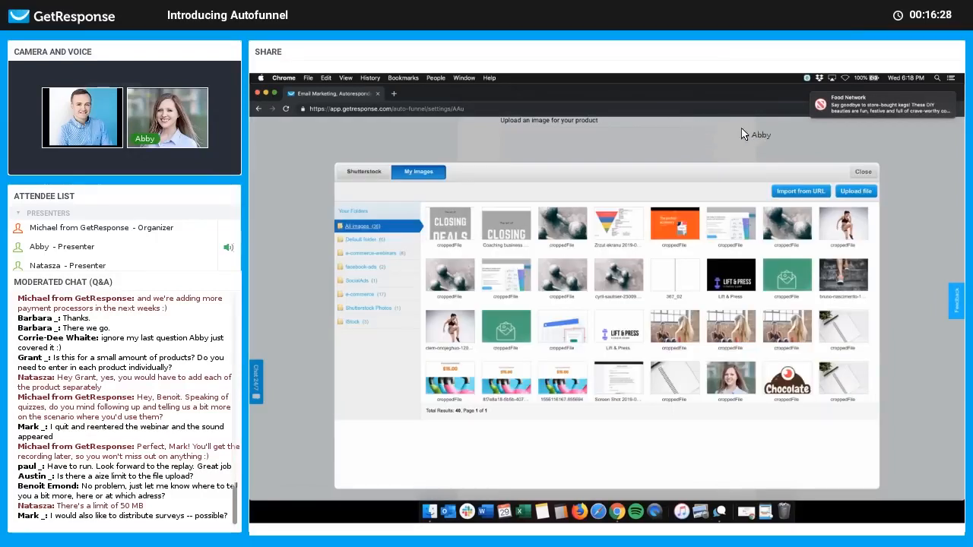
pyautogui.click(450, 225)
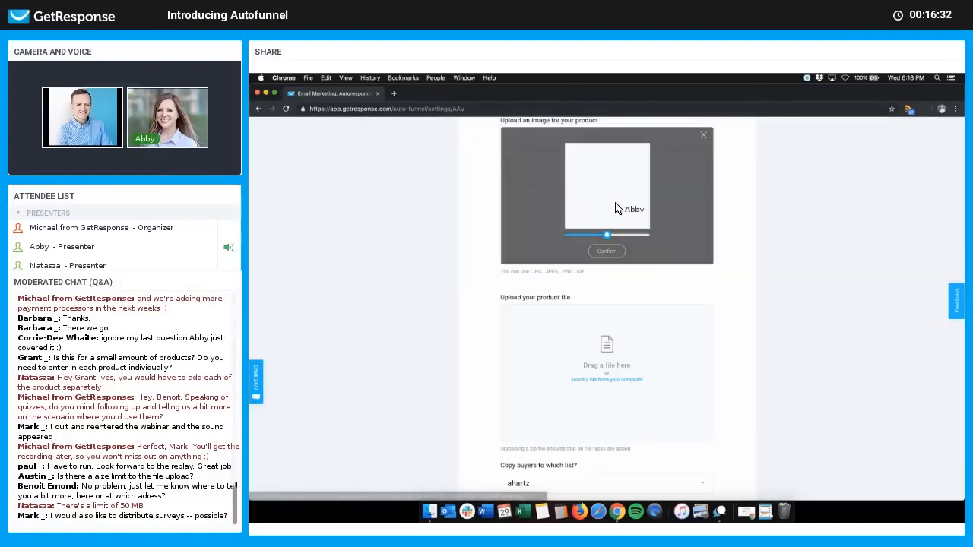
pyautogui.moveTo(605, 234); pyautogui.dragTo(609, 235)
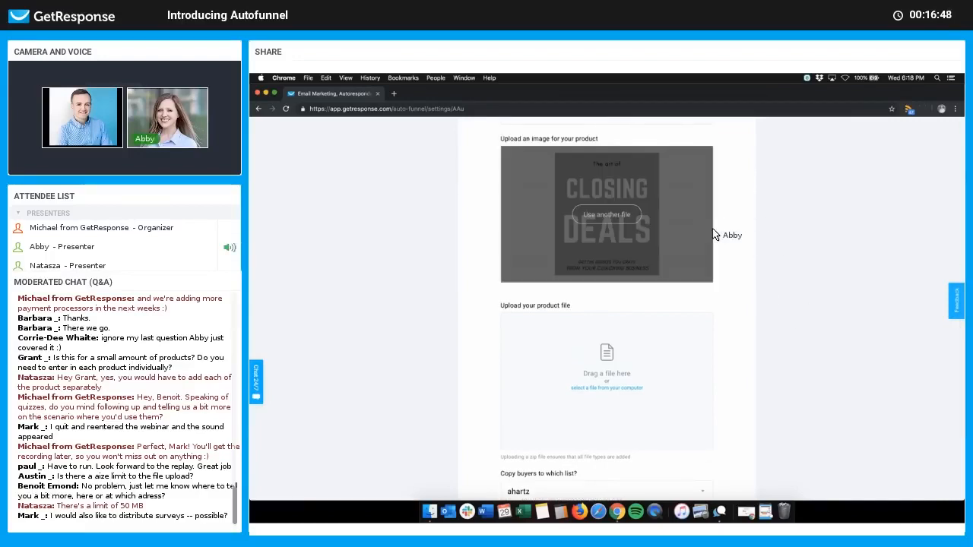
pyautogui.scroll(-1, 812, 278)
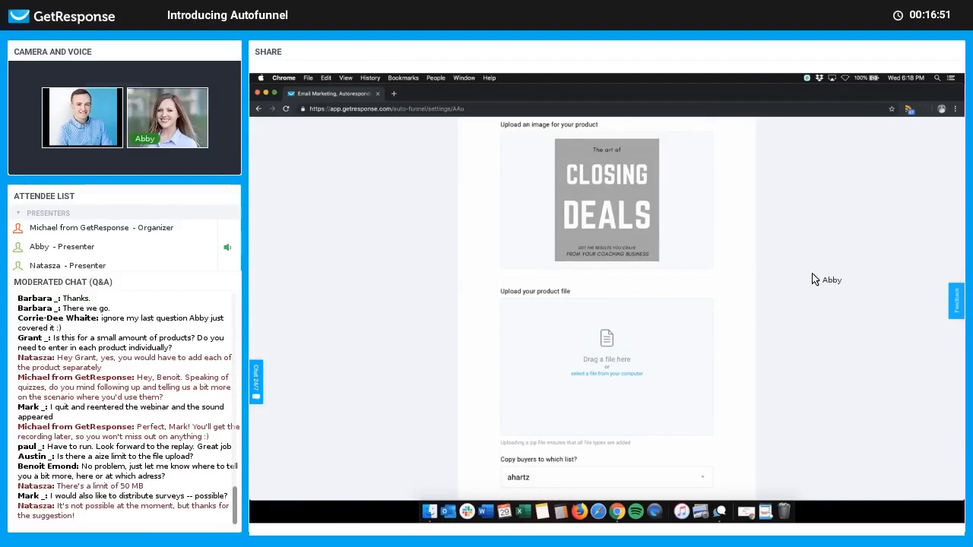
# Step: Attach Coaching ebook.pdf from the Desktop as the downloadable product file
pyautogui.scroll(-5, 812, 279)
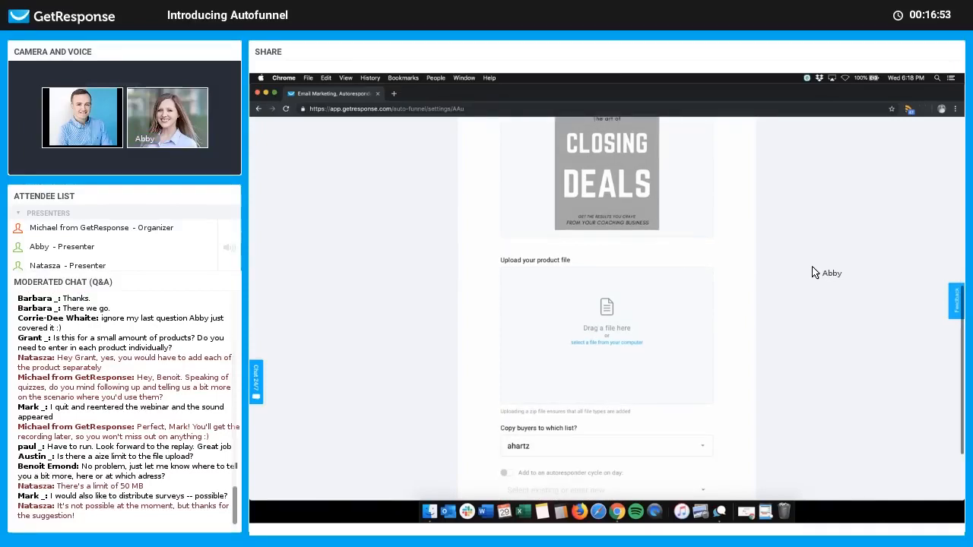
pyautogui.scroll(-4, 812, 272)
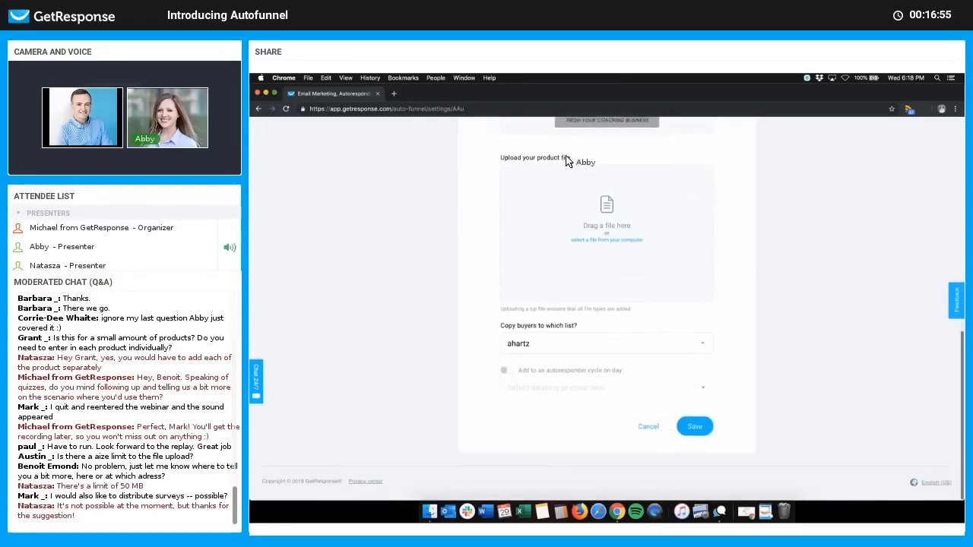
pyautogui.rightClick(633, 241)
pyautogui.press('Escape')
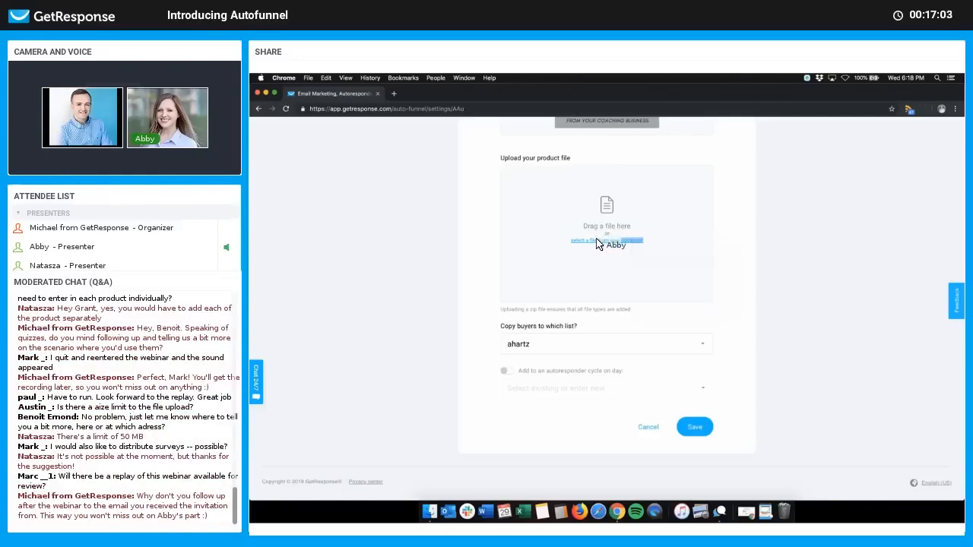
pyautogui.click(599, 241)
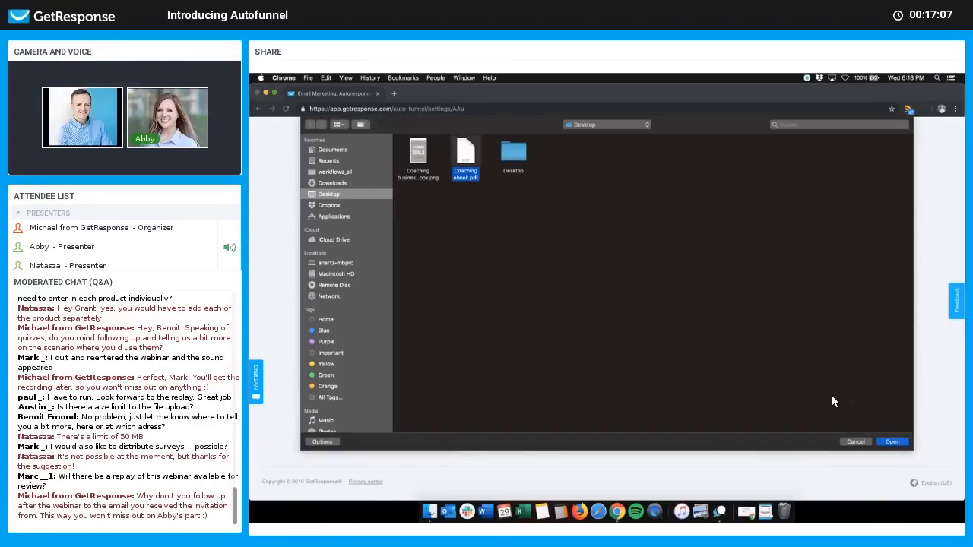
pyautogui.press('Return')
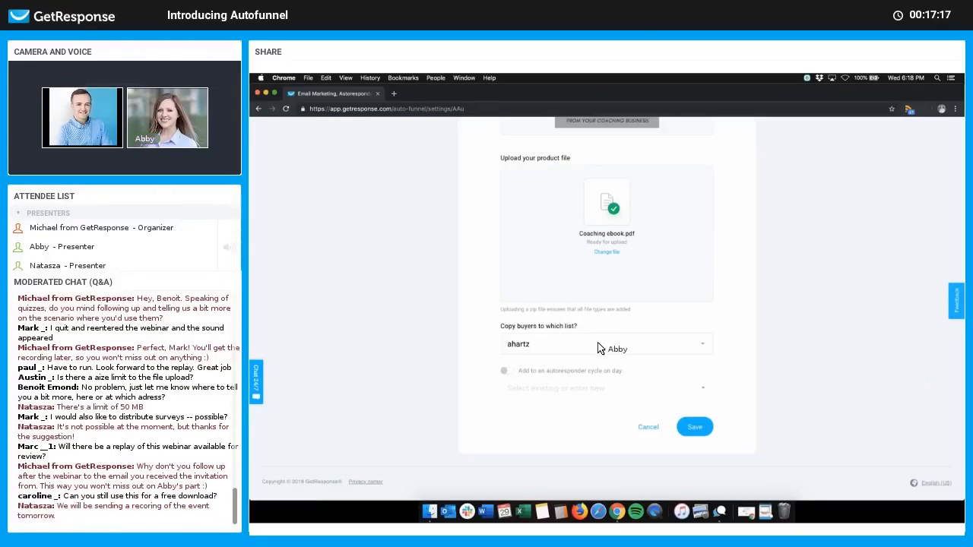
# Step: Set 'Copy buyers to which list?' to 'Don't copy them to another list'
pyautogui.click(654, 348)
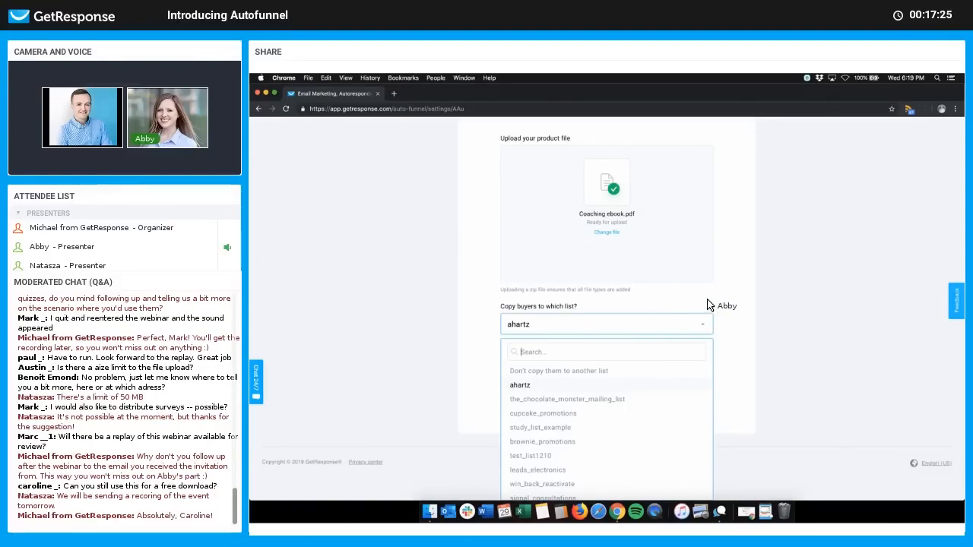
pyautogui.click(601, 370)
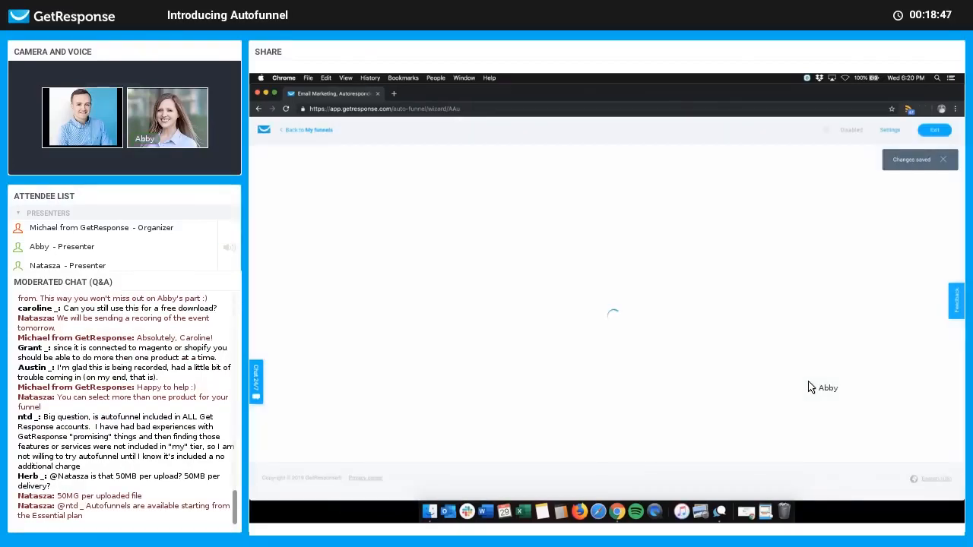
# Step: Scroll through the funnel overview to find the signup page option
pyautogui.scroll(-2, 811, 387)
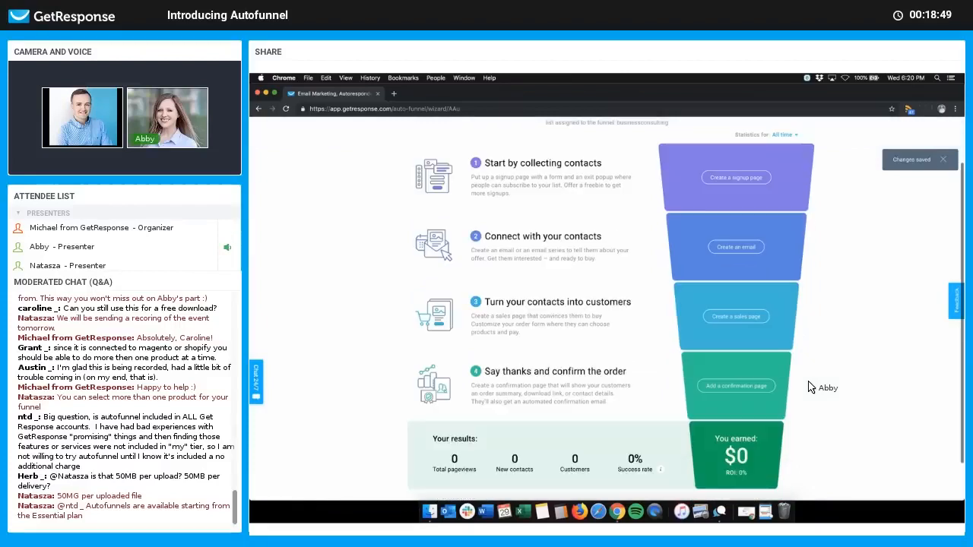
pyautogui.scroll(1, 811, 387)
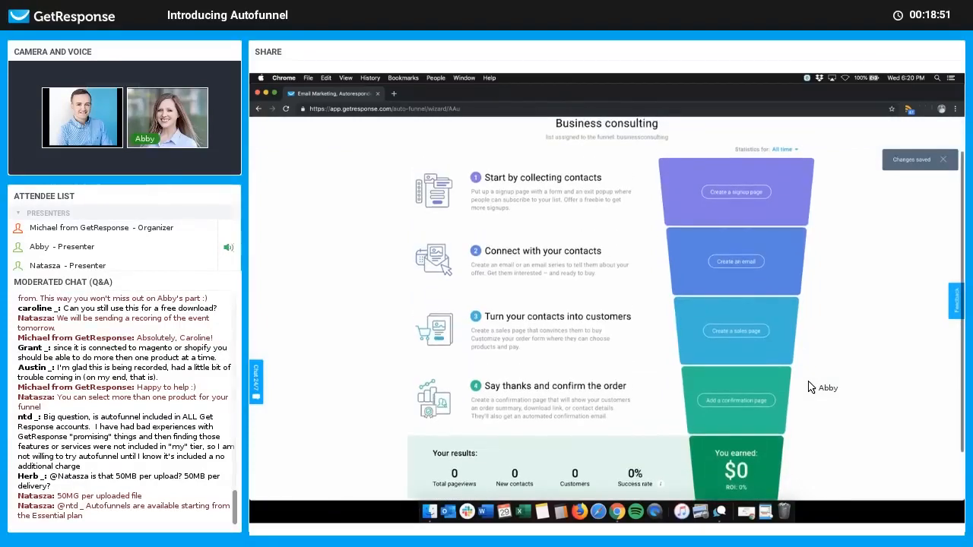
pyautogui.scroll(1, 811, 387)
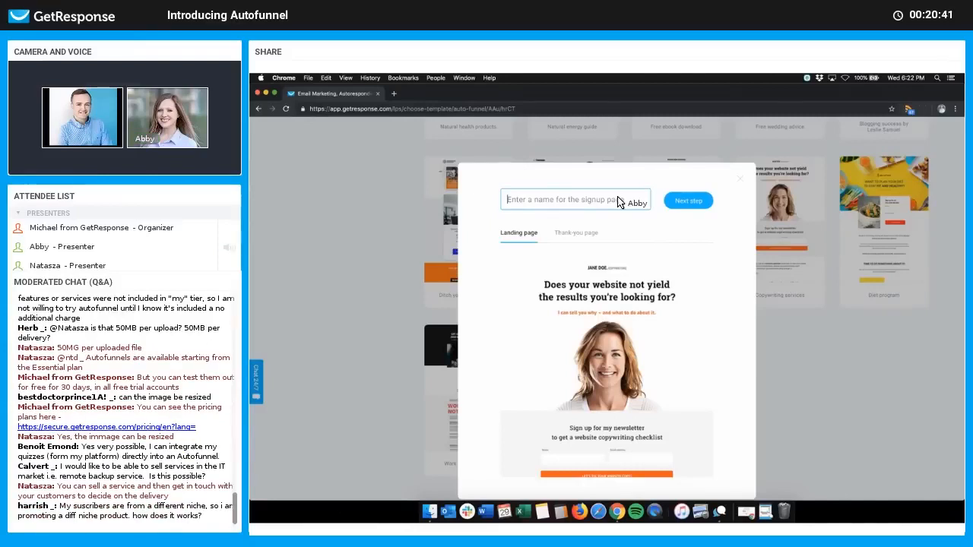
# Step: Enter 'Signup page' as the page name
pyautogui.write('Signup page')
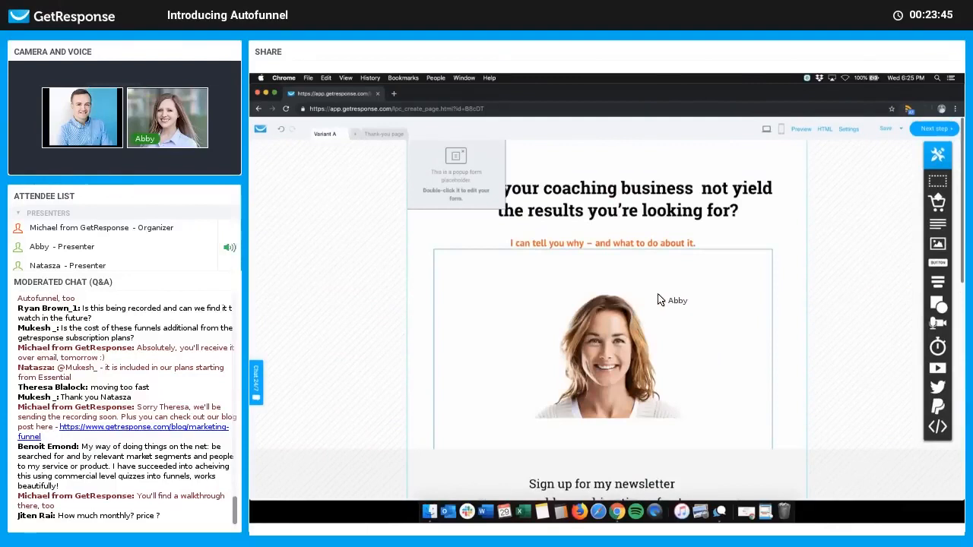
pyautogui.scroll(-3, 499, 343)
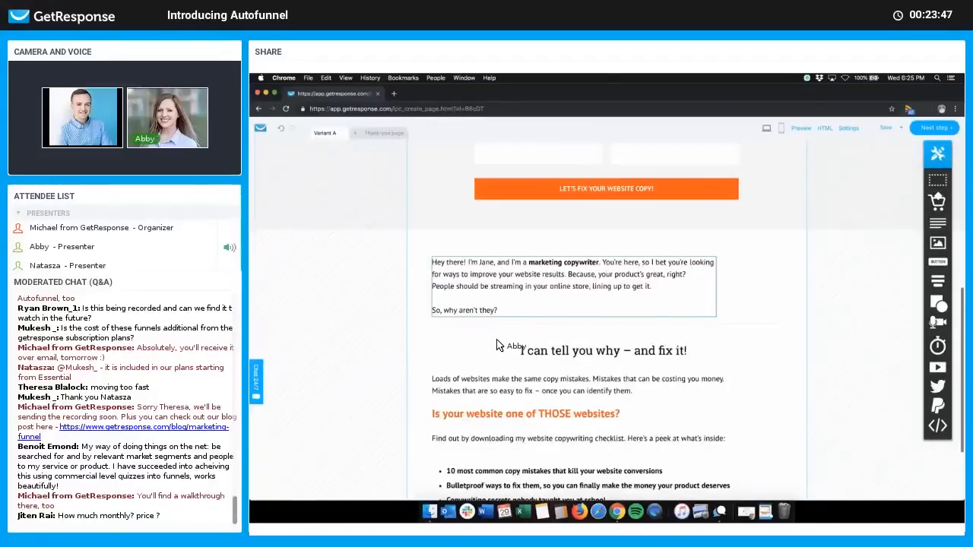
pyautogui.scroll(5, 499, 343)
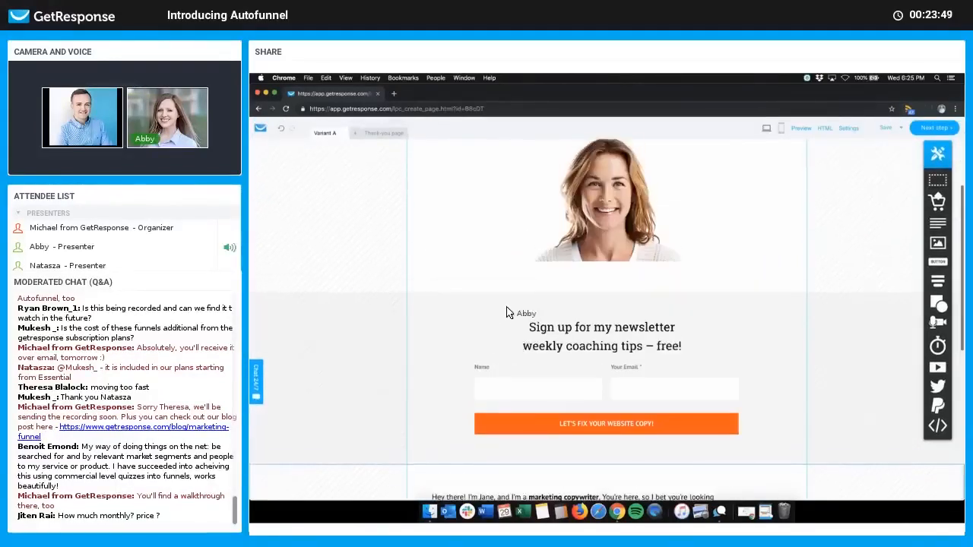
pyautogui.scroll(3, 433, 197)
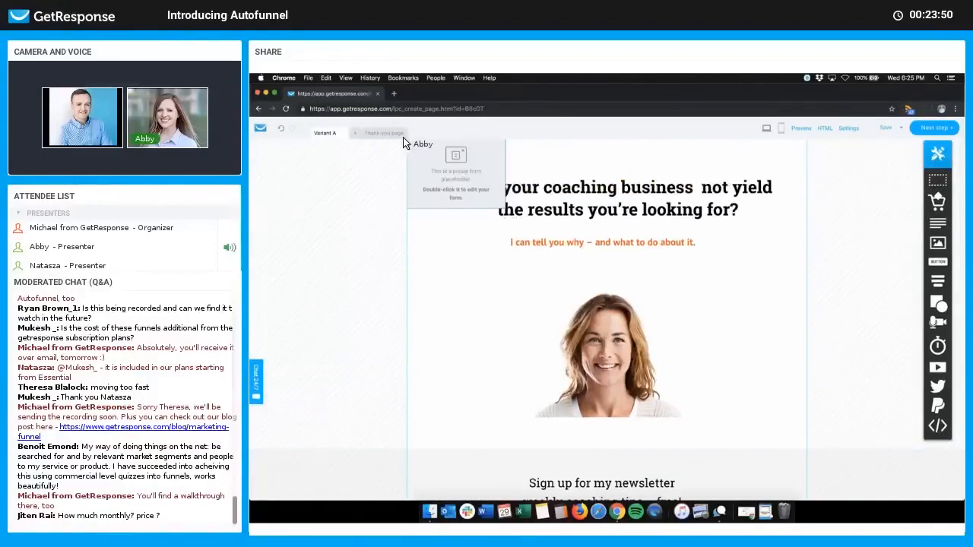
pyautogui.click(387, 133)
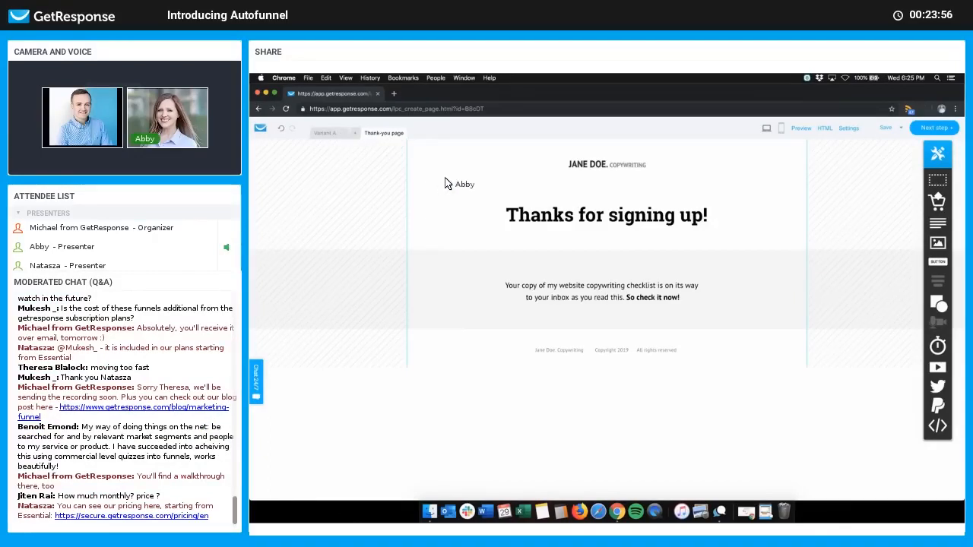
pyautogui.click(325, 133)
pyautogui.scroll(-5, 678, 215)
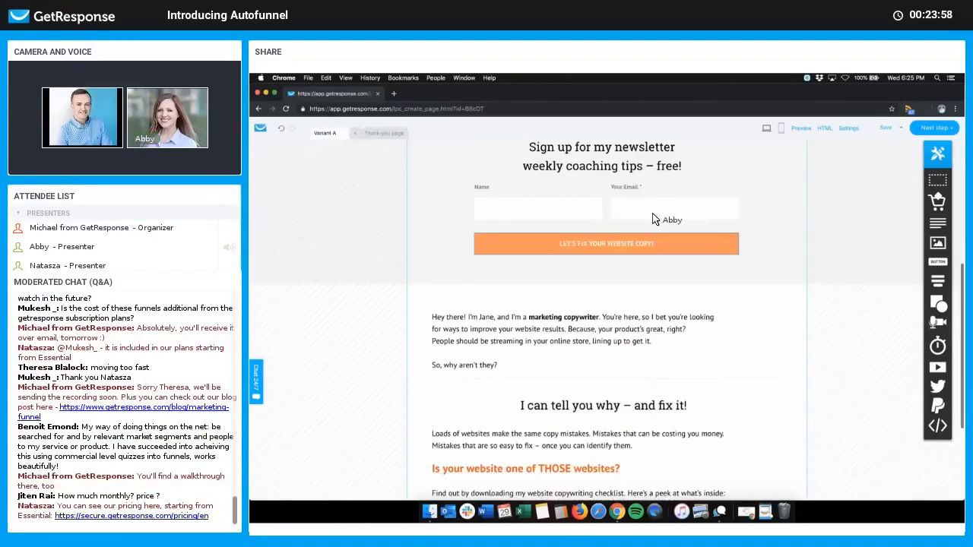
pyautogui.scroll(3, 464, 234)
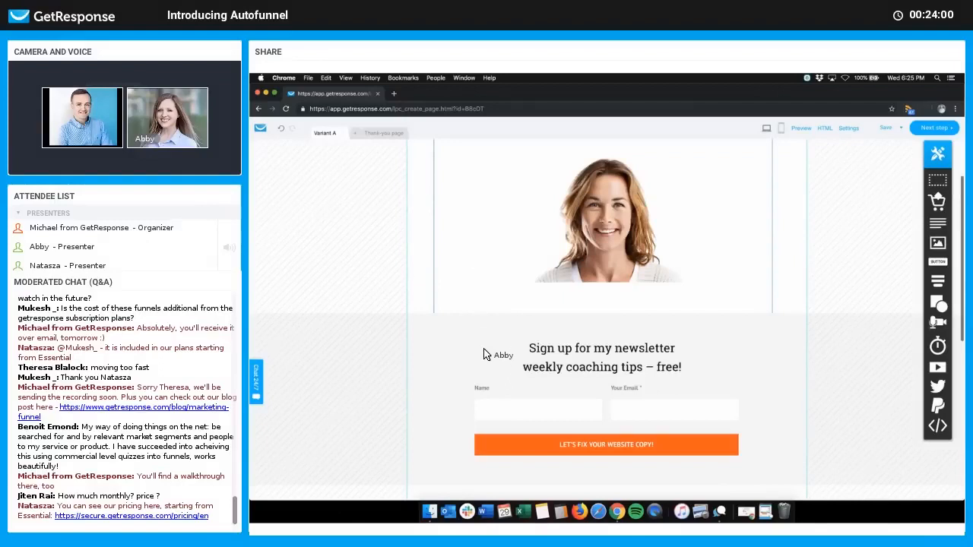
pyautogui.scroll(-1, 487, 359)
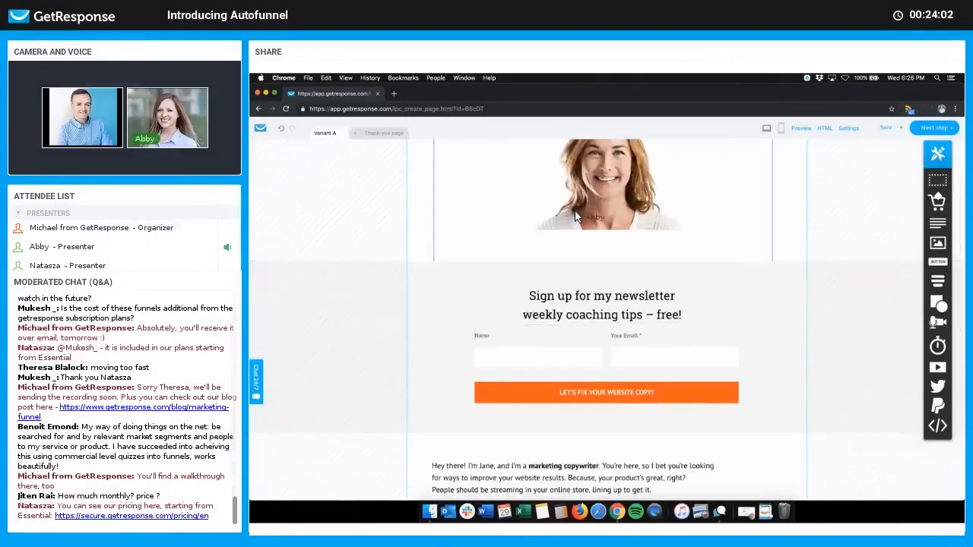
pyautogui.click(386, 134)
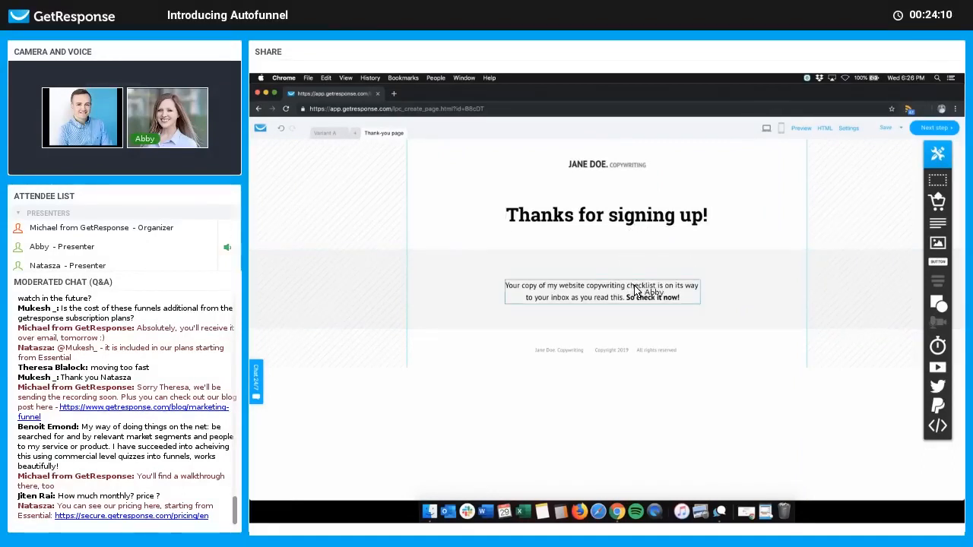
pyautogui.click(327, 133)
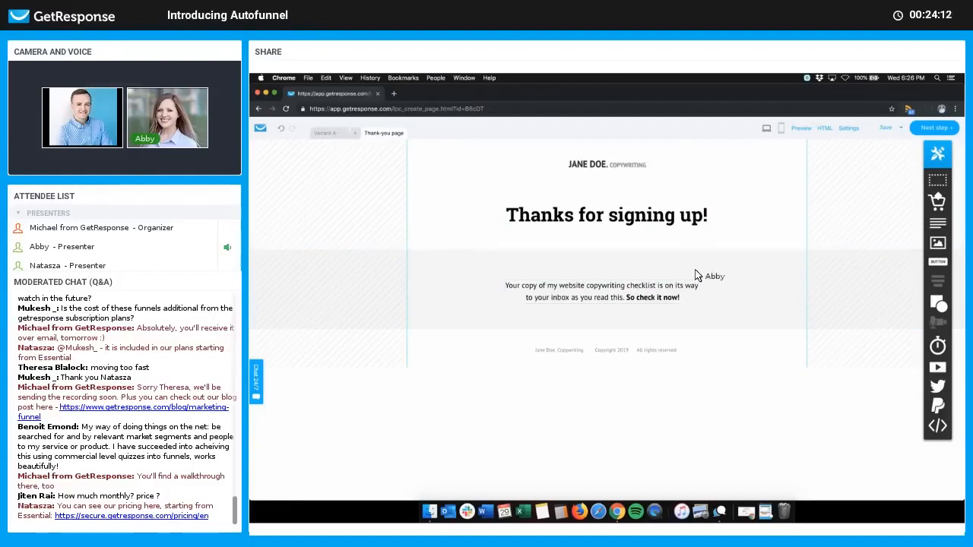
pyautogui.scroll(-2, 726, 319)
pyautogui.scroll(-3, 695, 271)
# Step: Select the newsletter sign-up section, then advance from the page editor to the signup page settings
pyautogui.click(606, 276)
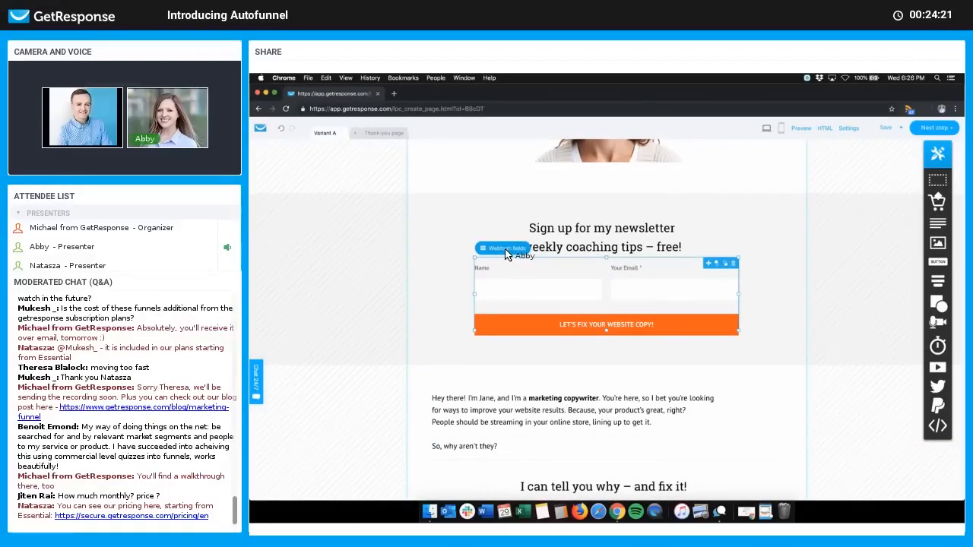
pyautogui.click(784, 293)
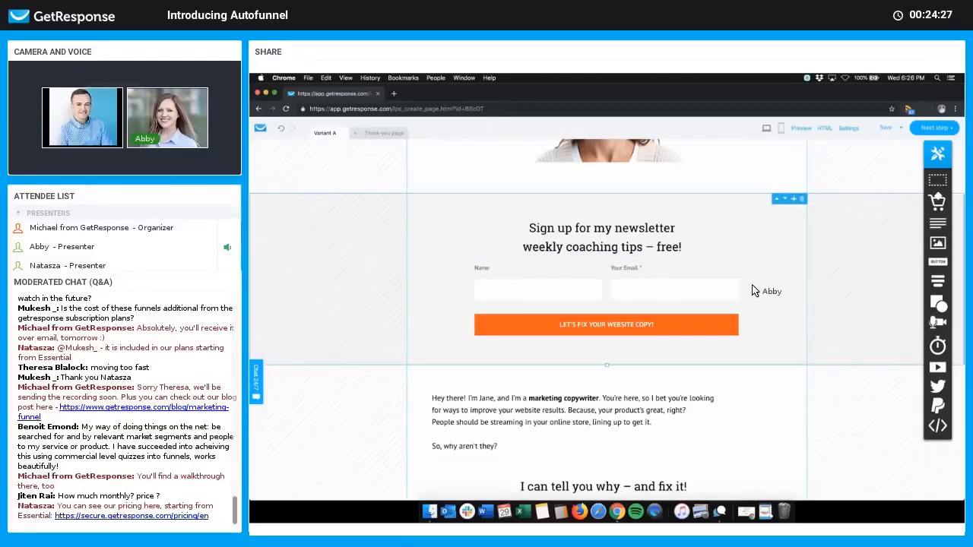
pyautogui.scroll(5, 818, 289)
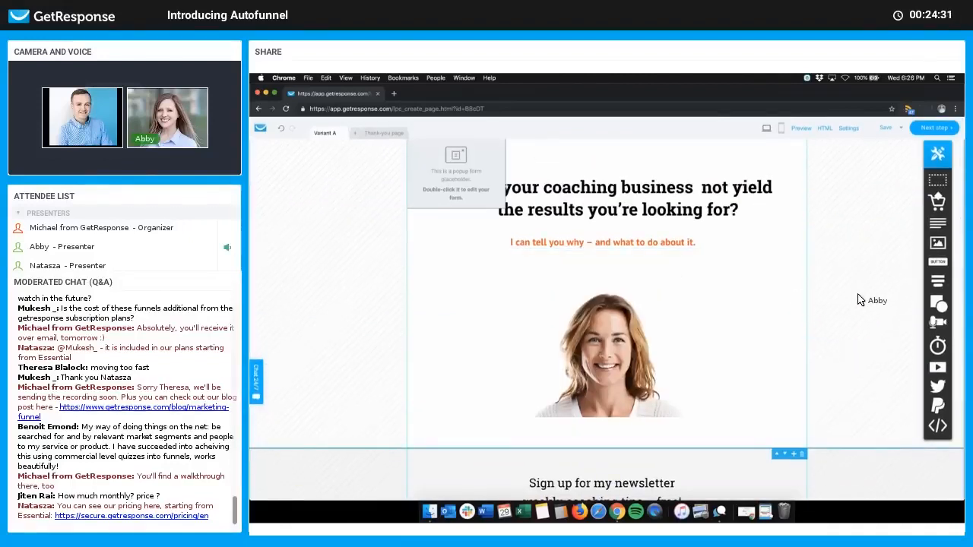
pyautogui.click(941, 131)
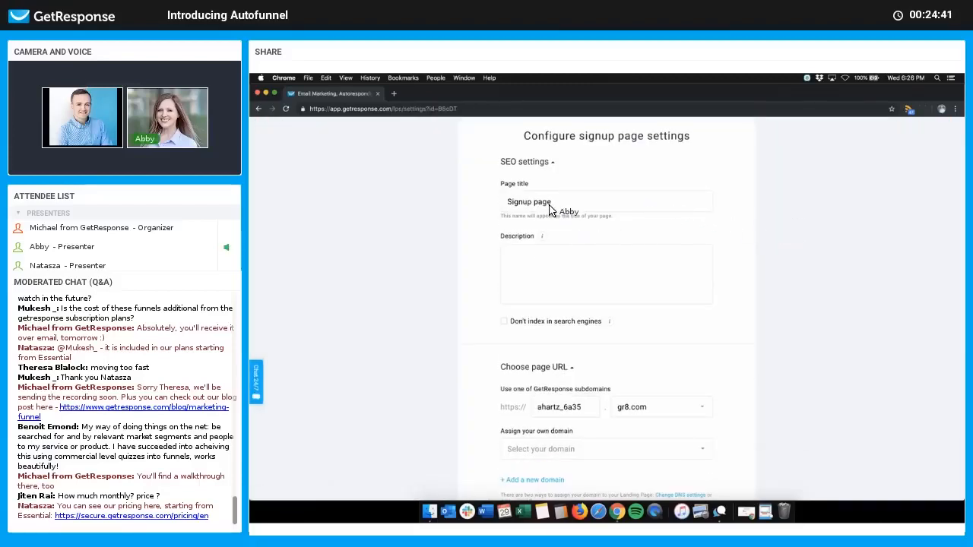
# Step: Set the SEO title to 'Coaching tips straight to your inbox' and describe it as 'Get top, weekly coaching tips straight to your inbox – and start seeing results'
pyautogui.click(563, 204)
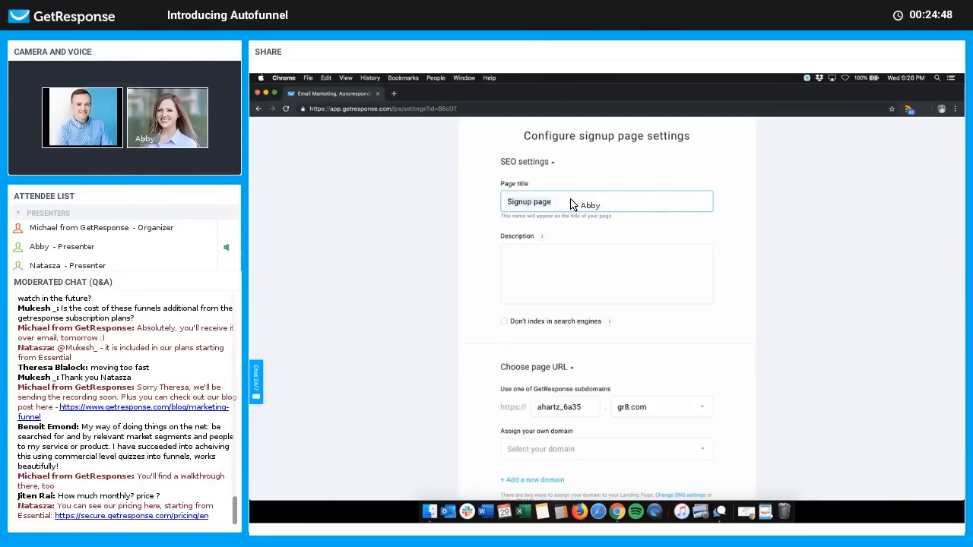
pyautogui.press('super+a')
pyautogui.write('Coaching tips straight to your inbox')
pyautogui.click(586, 293)
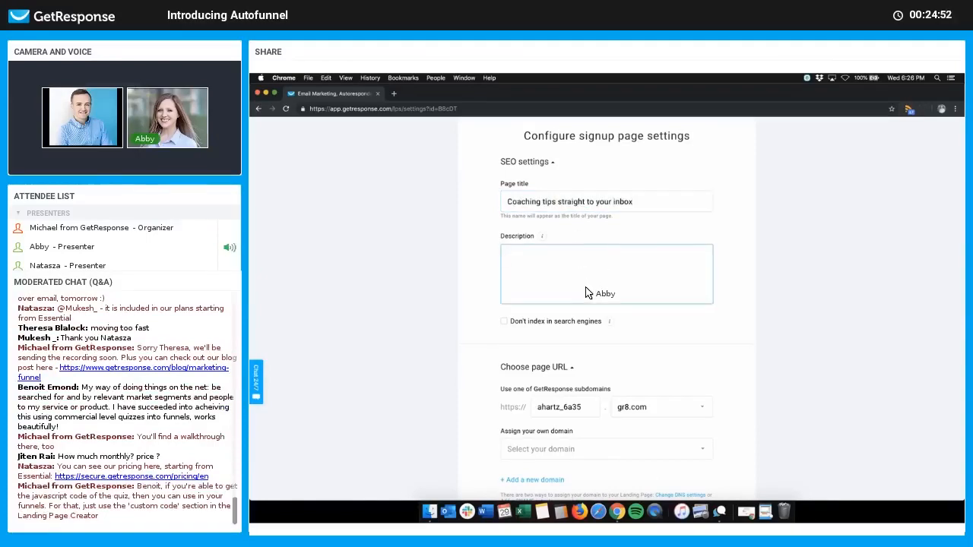
pyautogui.write('Get top, weekly coaching tips straight to your inbo')
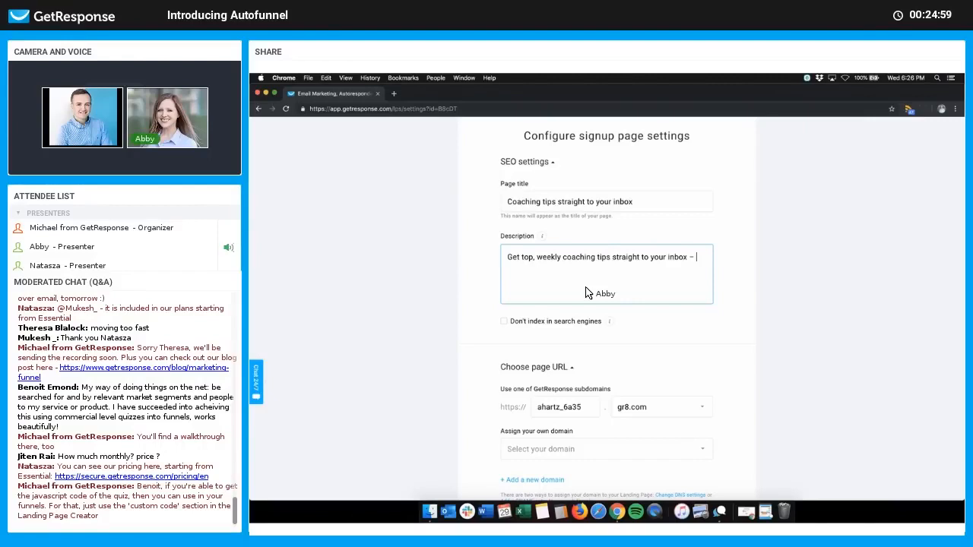
pyautogui.write('x – and start seeing results.')
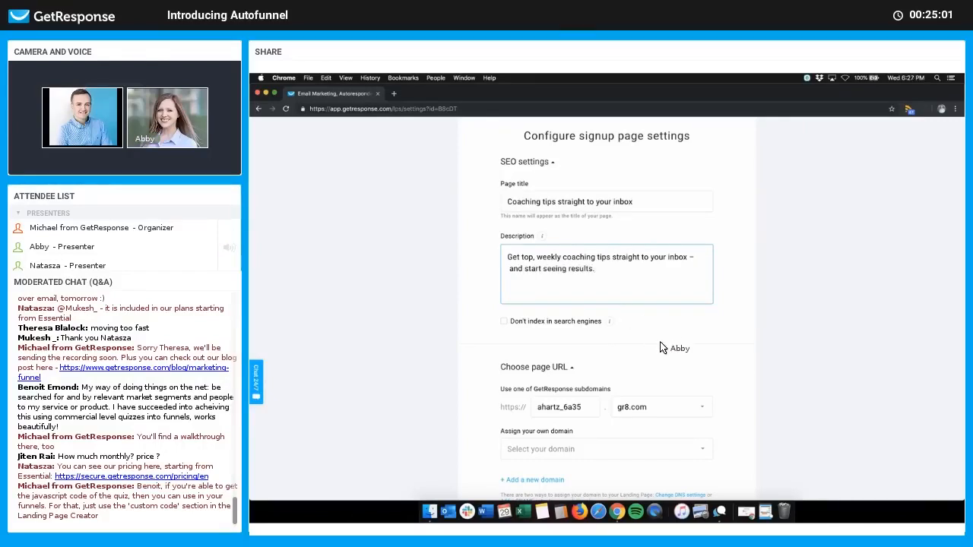
pyautogui.scroll(-5, 672, 304)
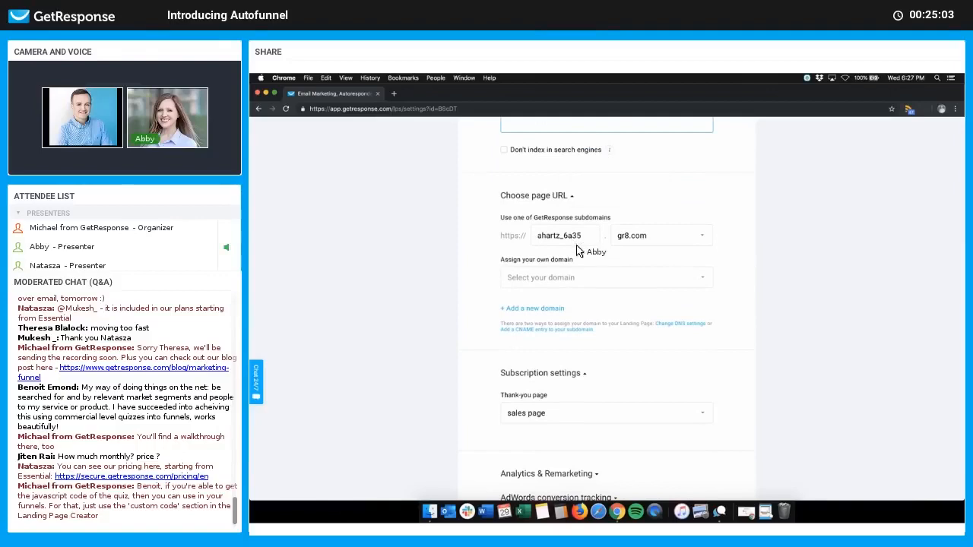
# Step: Check the Select your domain list and close it without choosing a custom domain
pyautogui.click(578, 278)
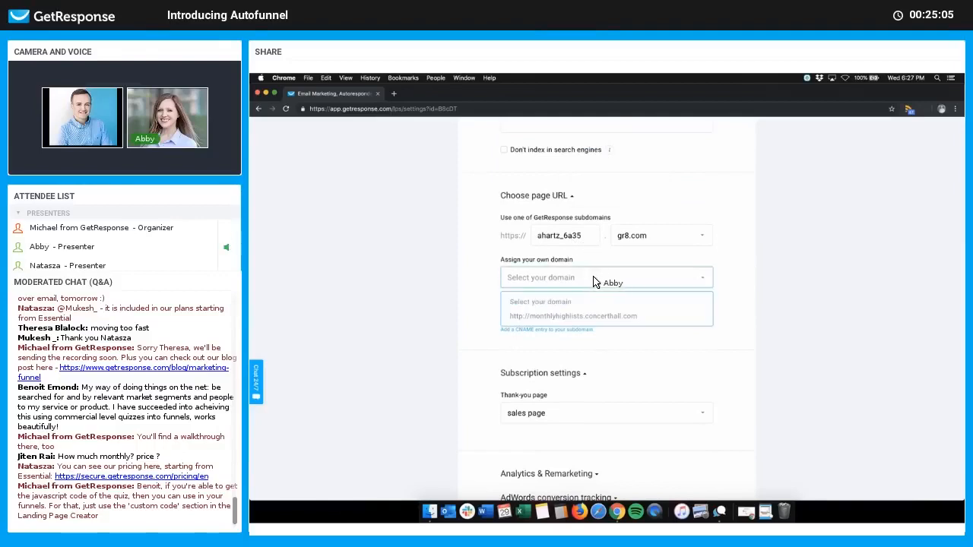
pyautogui.click(737, 266)
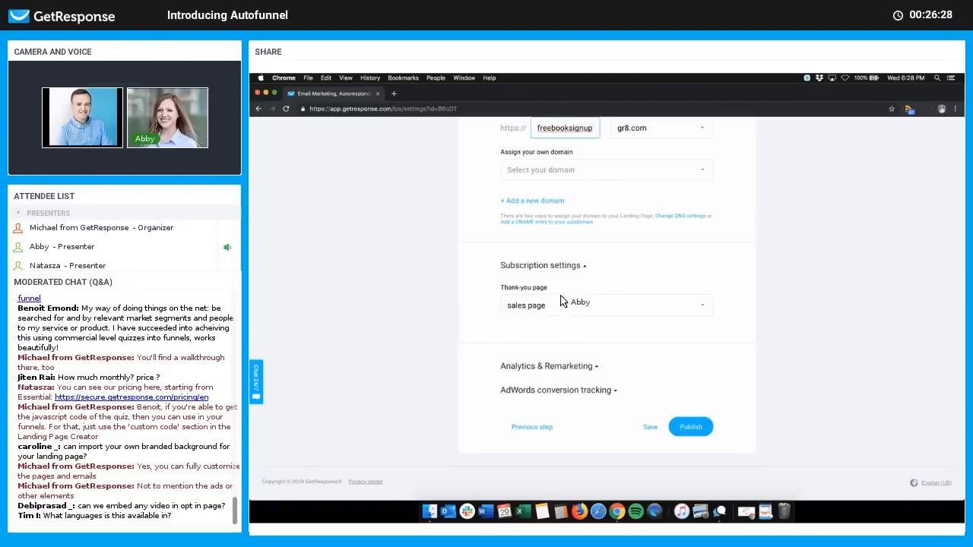
# Step: Choose Default thank-you page for new subscribers and publish the signup page
pyautogui.click(582, 309)
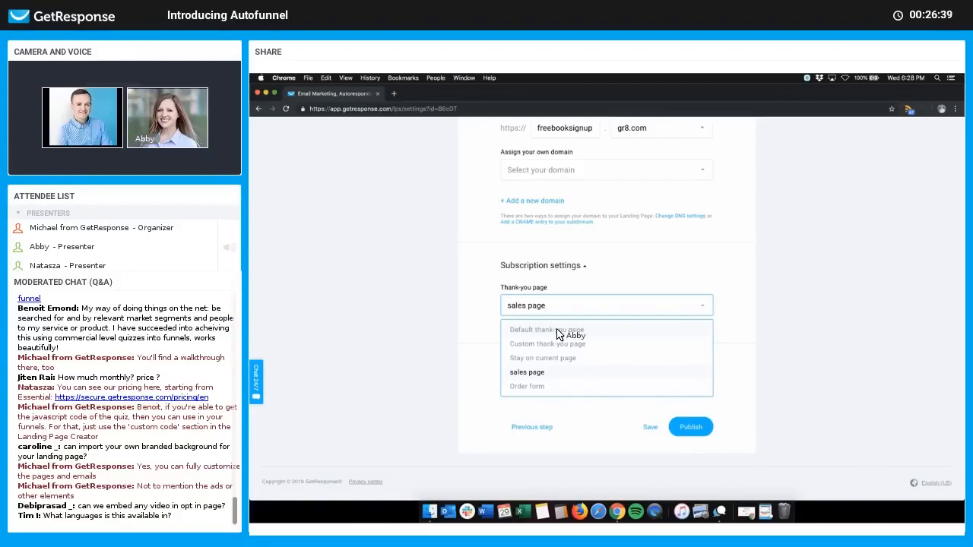
pyautogui.click(560, 331)
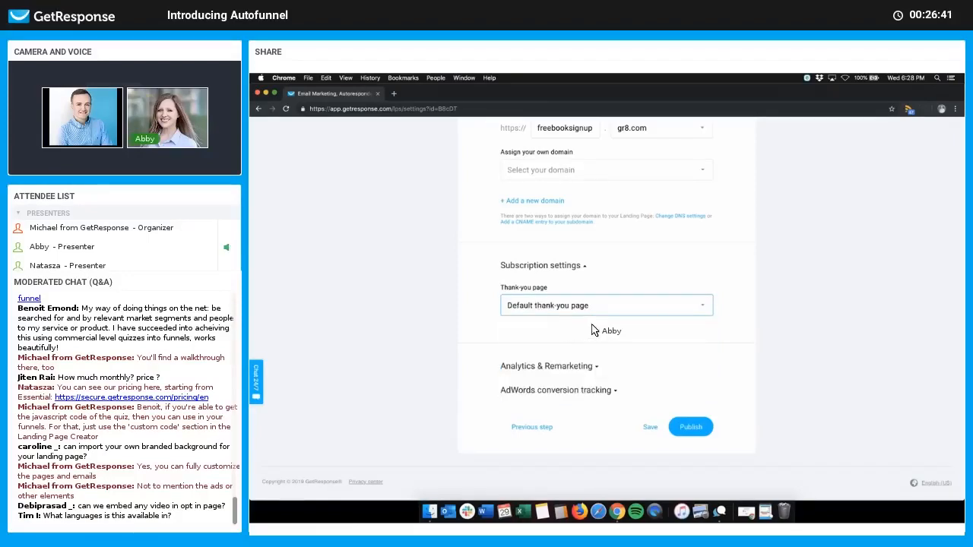
pyautogui.click(612, 337)
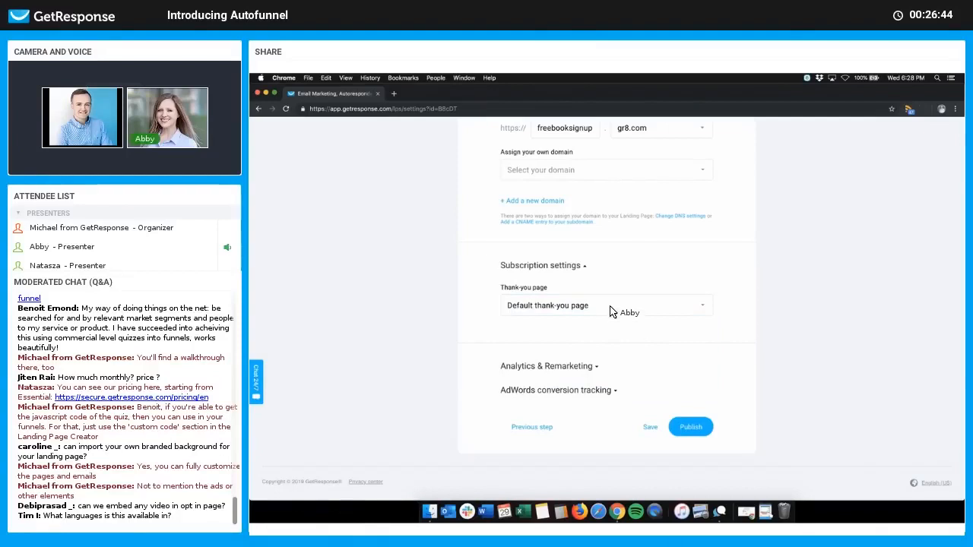
pyautogui.click(612, 311)
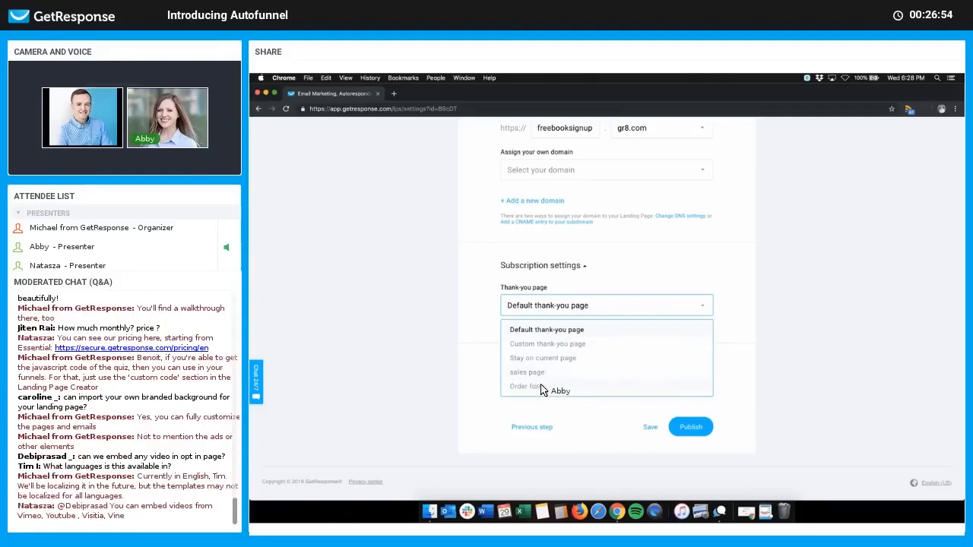
pyautogui.click(726, 322)
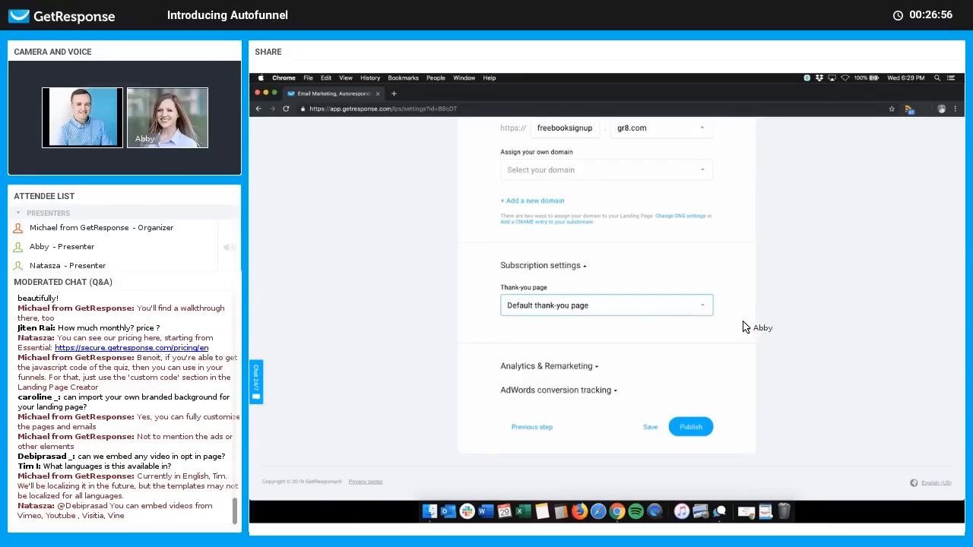
pyautogui.click(703, 426)
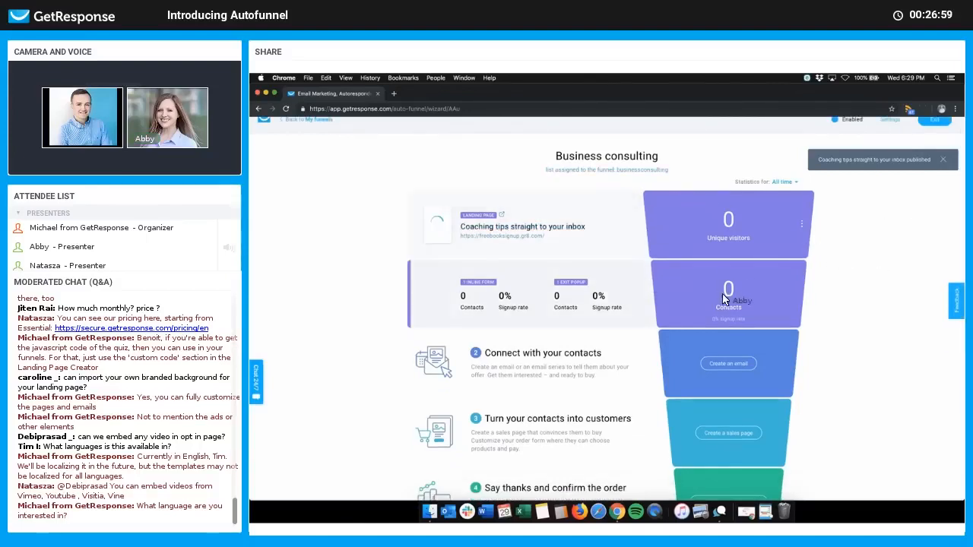
# Step: Scroll through the Business consulting funnel overview to find the published 'Coaching tips straight to your inbox' page
pyautogui.scroll(-1, 764, 281)
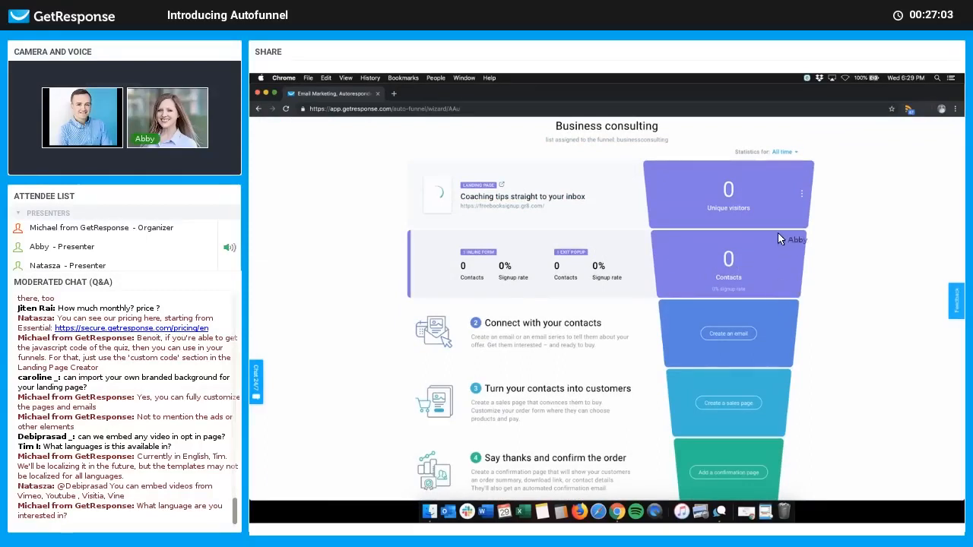
pyautogui.scroll(-1, 767, 220)
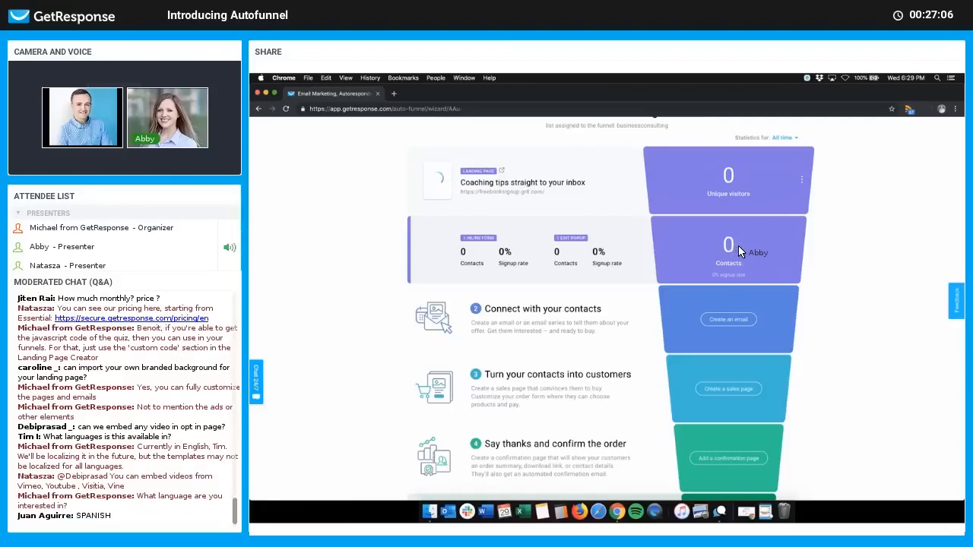
pyautogui.scroll(-1, 738, 245)
pyautogui.scroll(-5, 839, 322)
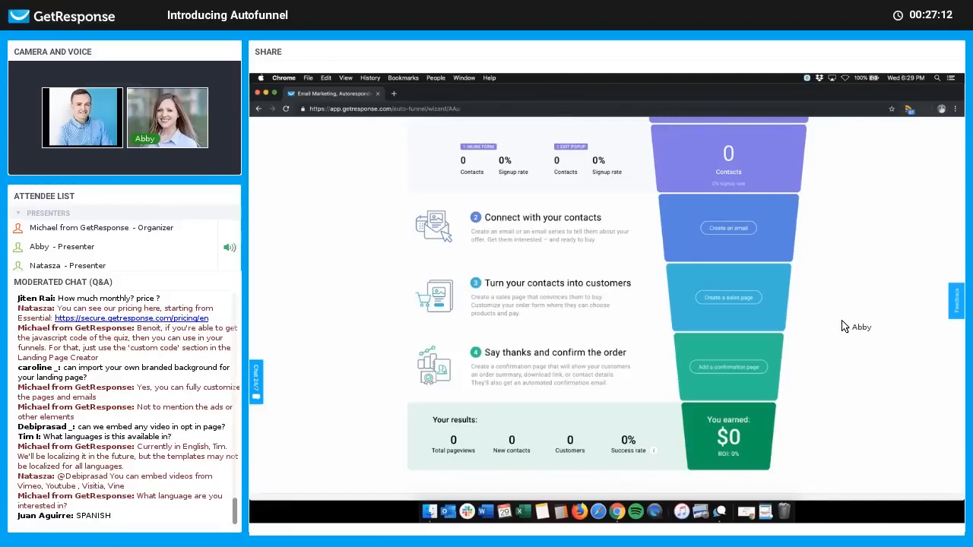
pyautogui.scroll(4, 794, 326)
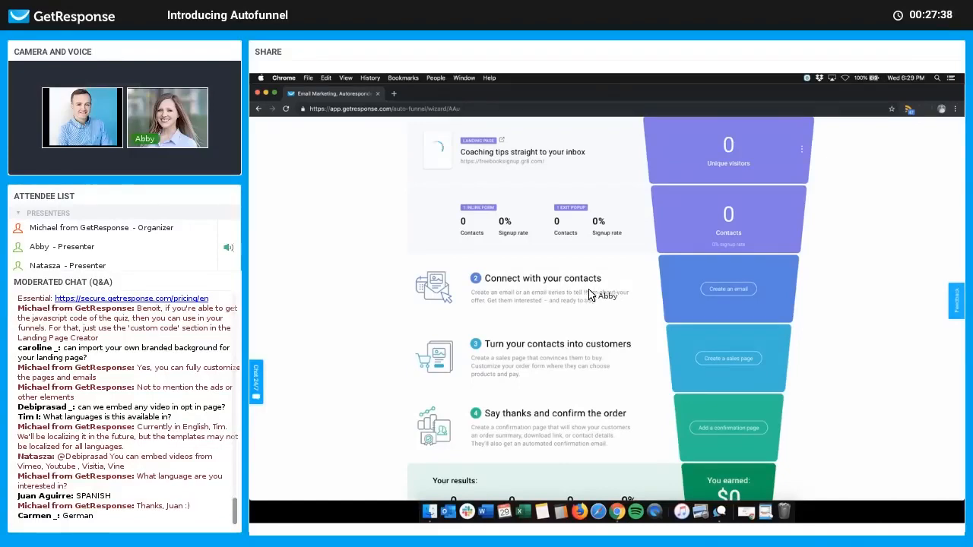
# Step: Name the welcome email 'Welcome email', subject 'Thanks for signing up for weekly coaching tips!', and expand distribution settings
pyautogui.click(730, 290)
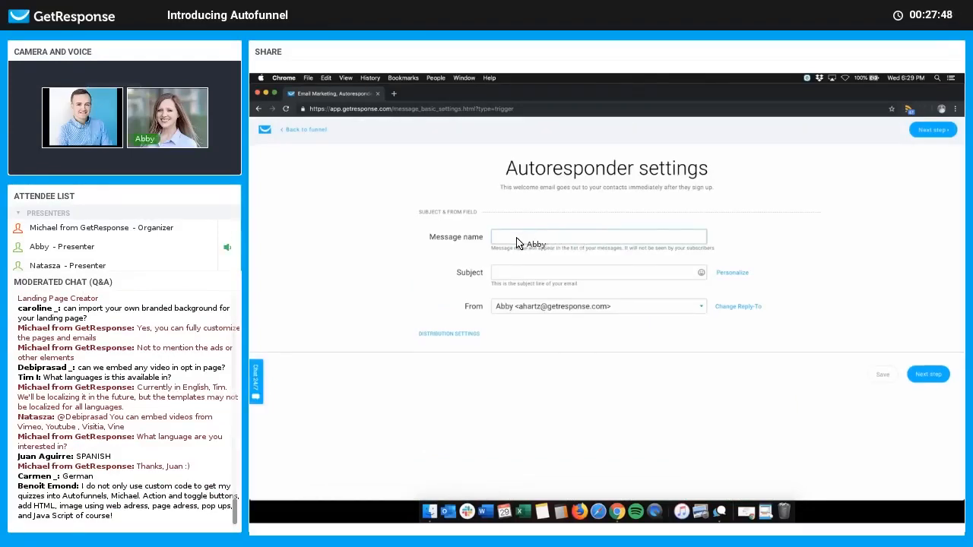
pyautogui.write('Welcome email')
pyautogui.click(524, 278)
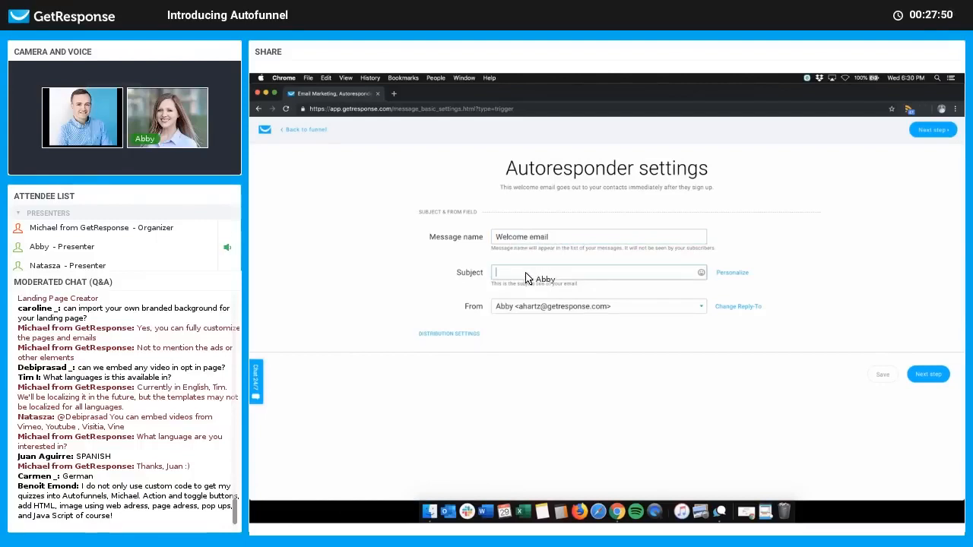
pyautogui.write('Thanks for sign')
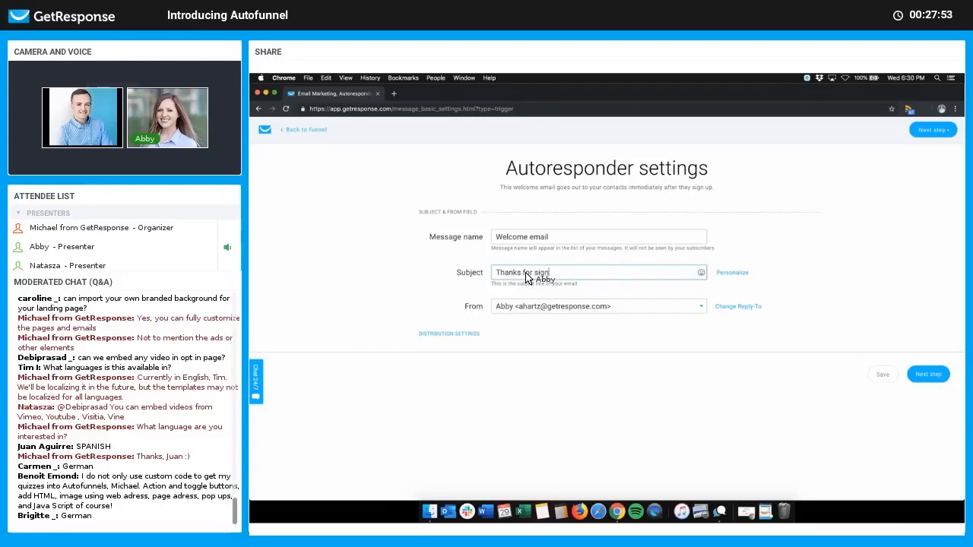
pyautogui.write('ing up for weekly coaching tips!')
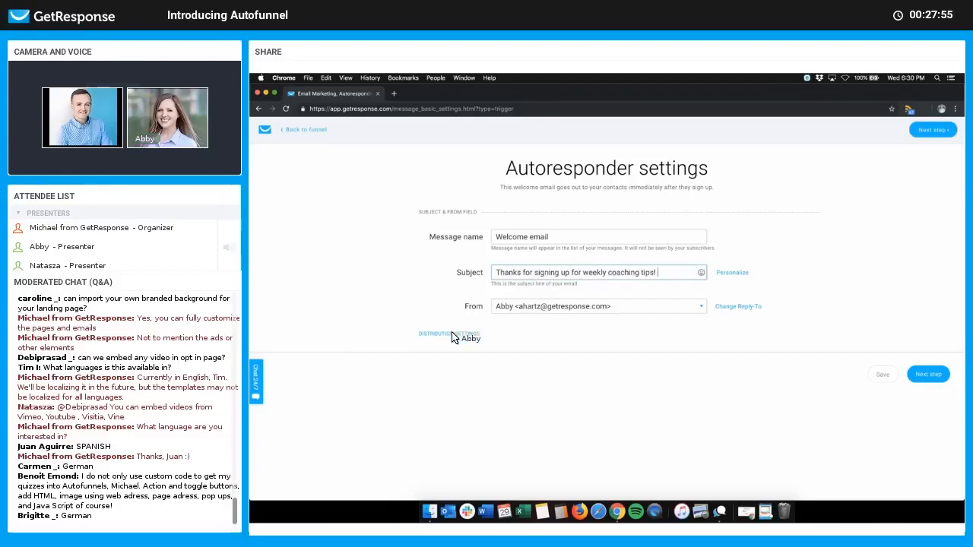
pyautogui.click(448, 334)
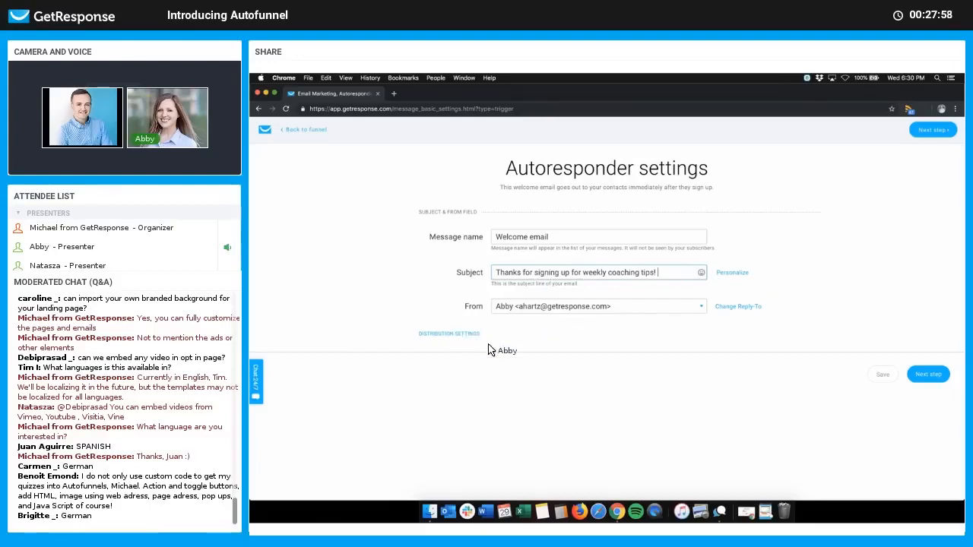
pyautogui.scroll(-2, 836, 441)
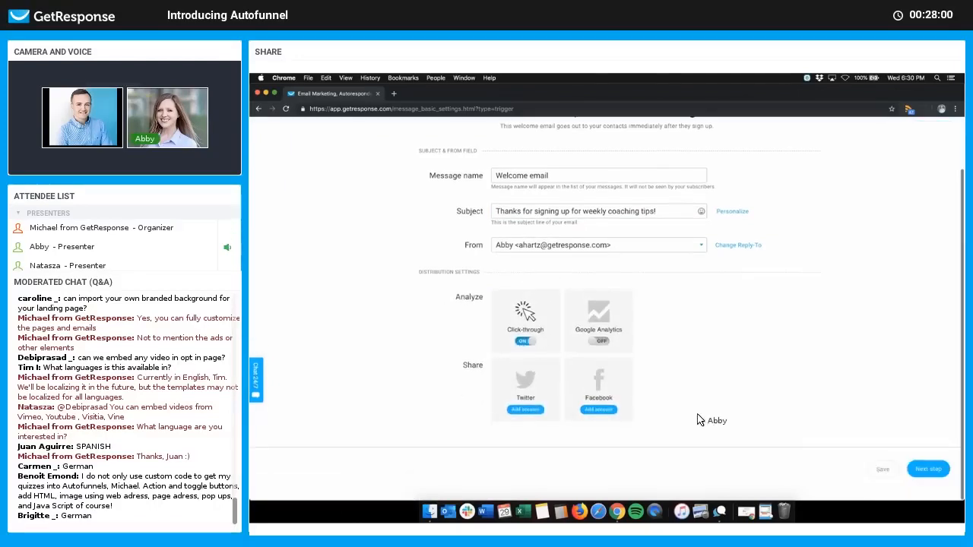
# Step: Continue to the design step and start the email from the Copywriting services template
pyautogui.click(929, 471)
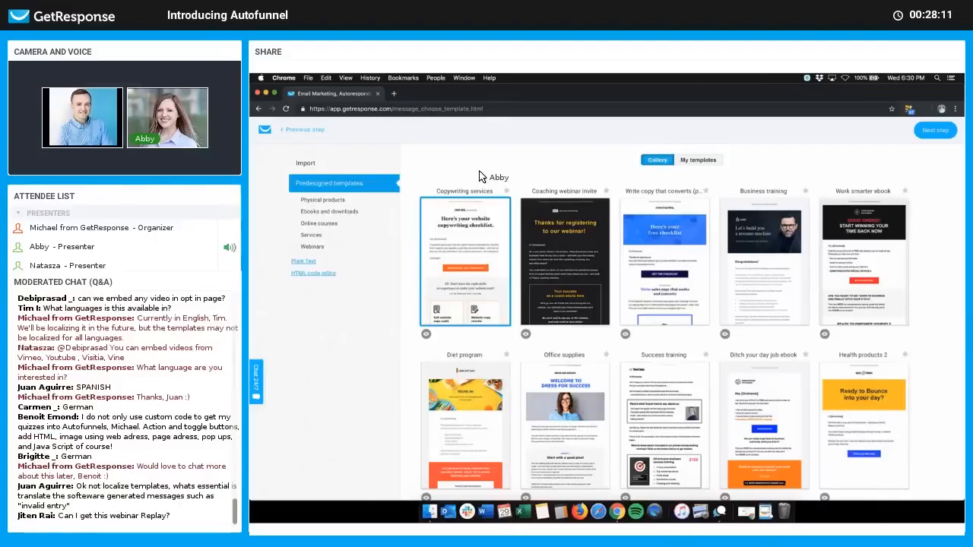
pyautogui.moveTo(477, 263)
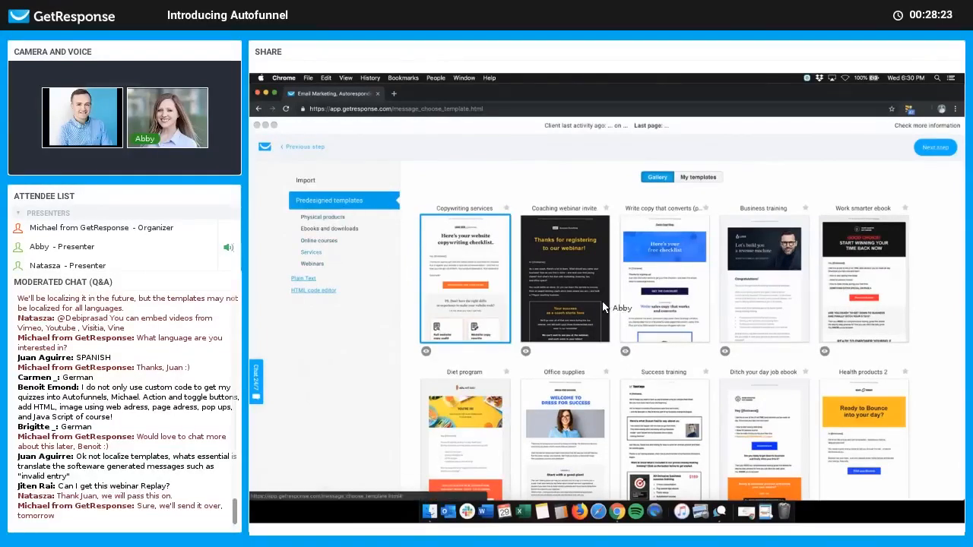
pyautogui.moveTo(660, 316)
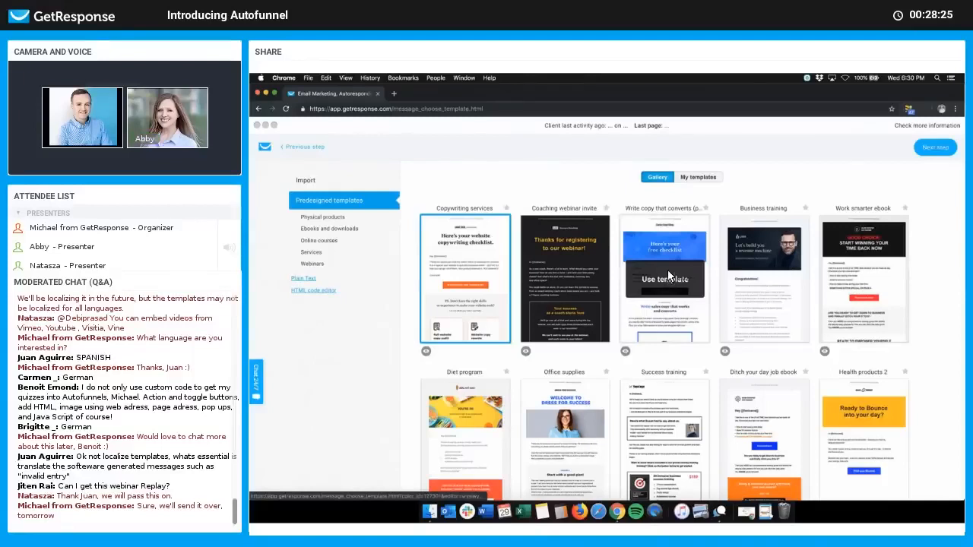
pyautogui.scroll(-5, 668, 275)
pyautogui.scroll(8, 669, 275)
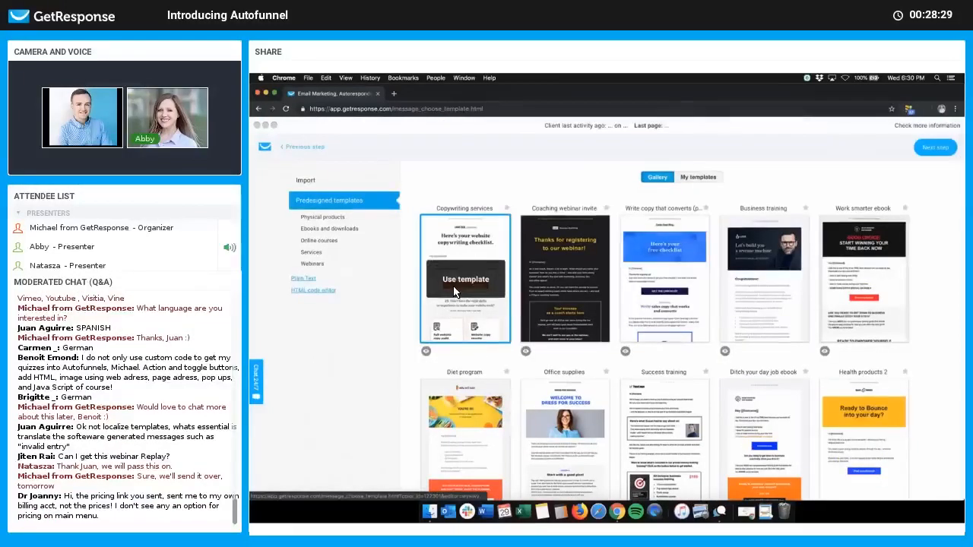
pyautogui.click(469, 280)
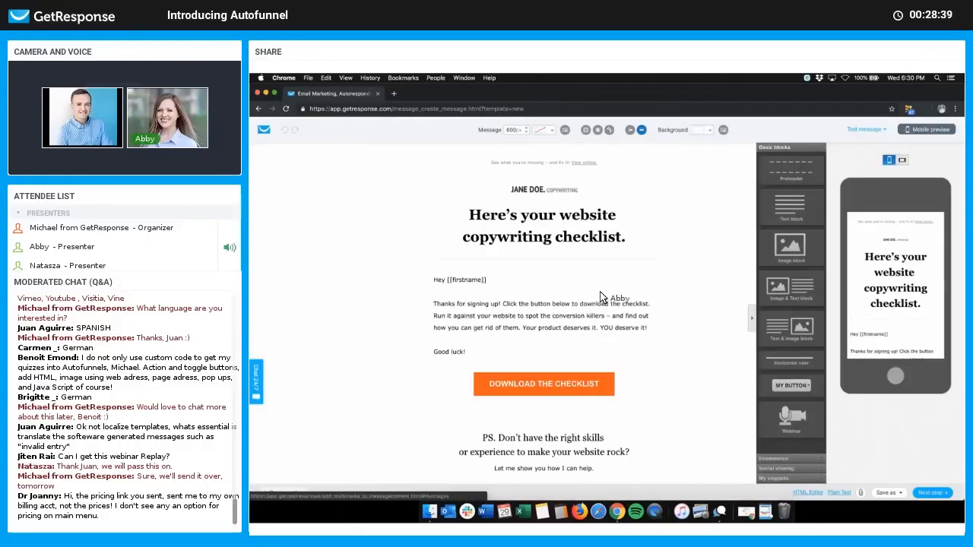
# Step: Replace the email header with 'Welcome to my weekly coaching tips!'
pyautogui.click(576, 242)
pyautogui.tripleClick(595, 245)
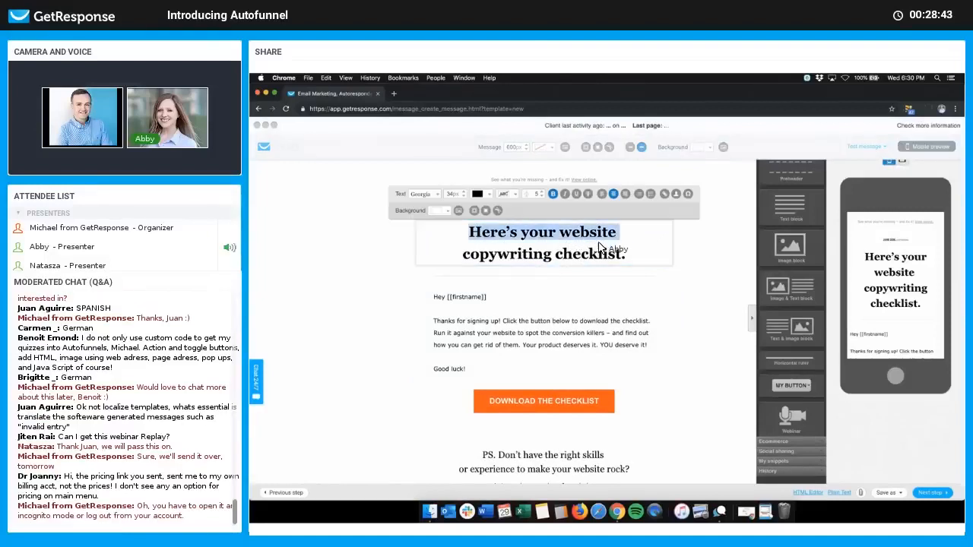
pyautogui.moveTo(624, 254); pyautogui.dragTo(473, 238)
pyautogui.write('Welcome to ')
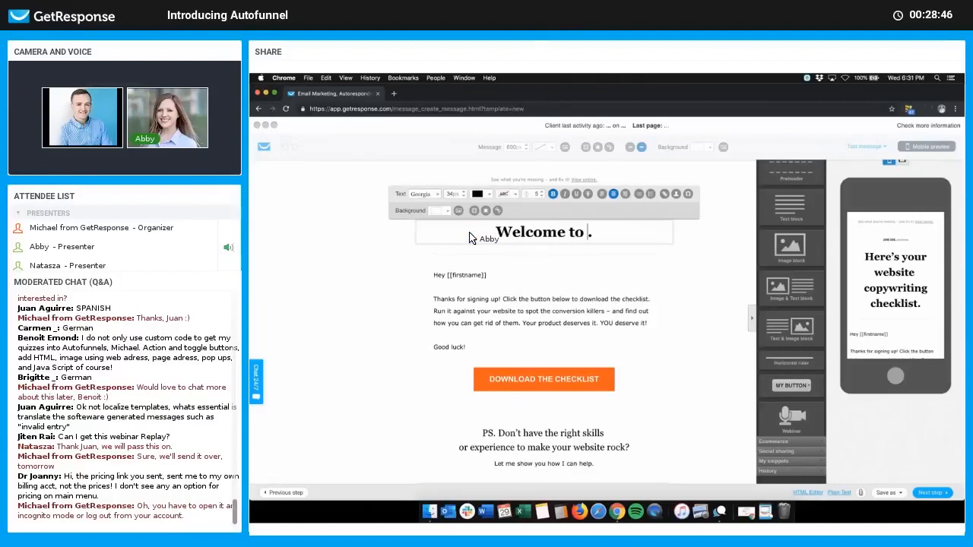
pyautogui.write('my')
pyautogui.write(' weekly ao')
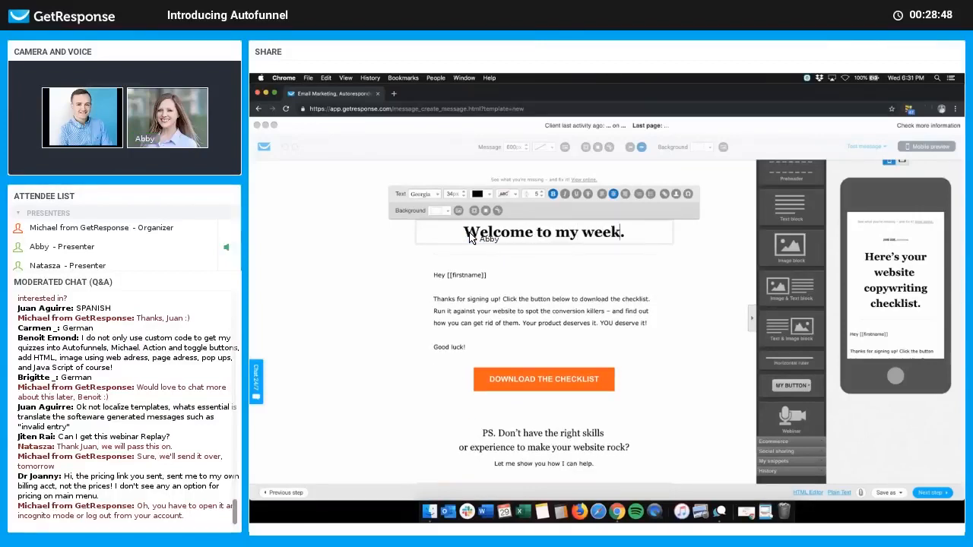
pyautogui.press('BackSpace')
pyautogui.press('BackSpace')
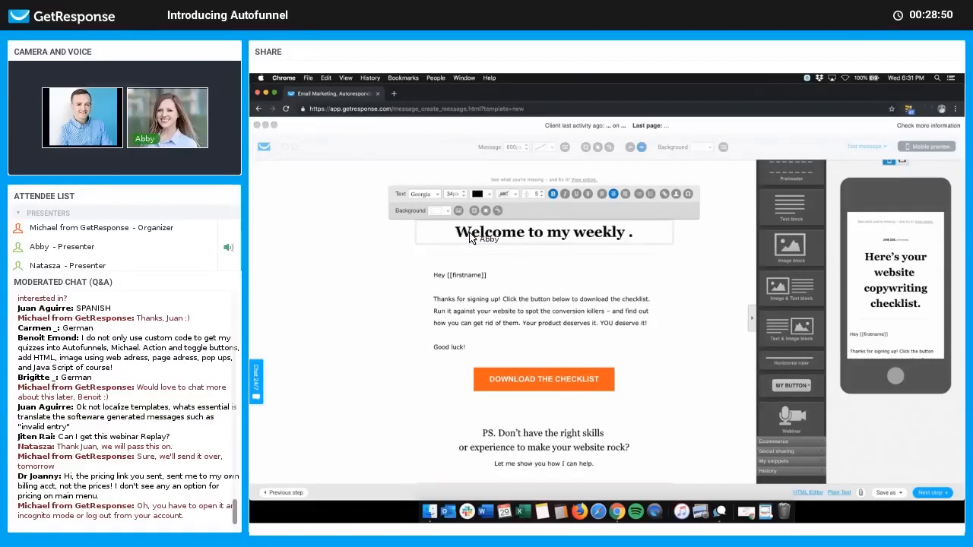
pyautogui.write('coaching tips!')
pyautogui.press('Delete')
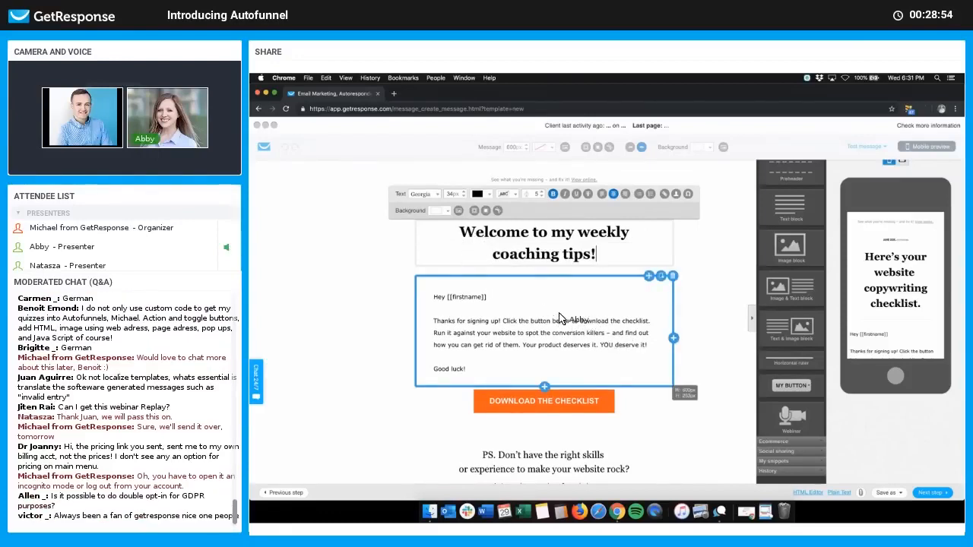
# Step: Relabel the orange Download button to 'LEARN MORE ON MY BLOG'
pyautogui.scroll(-3, 593, 327)
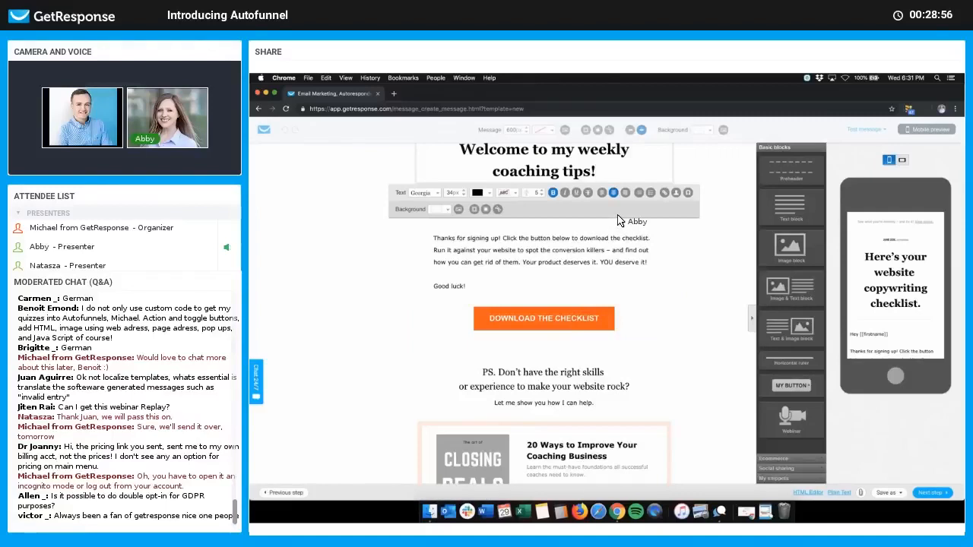
pyautogui.click(573, 314)
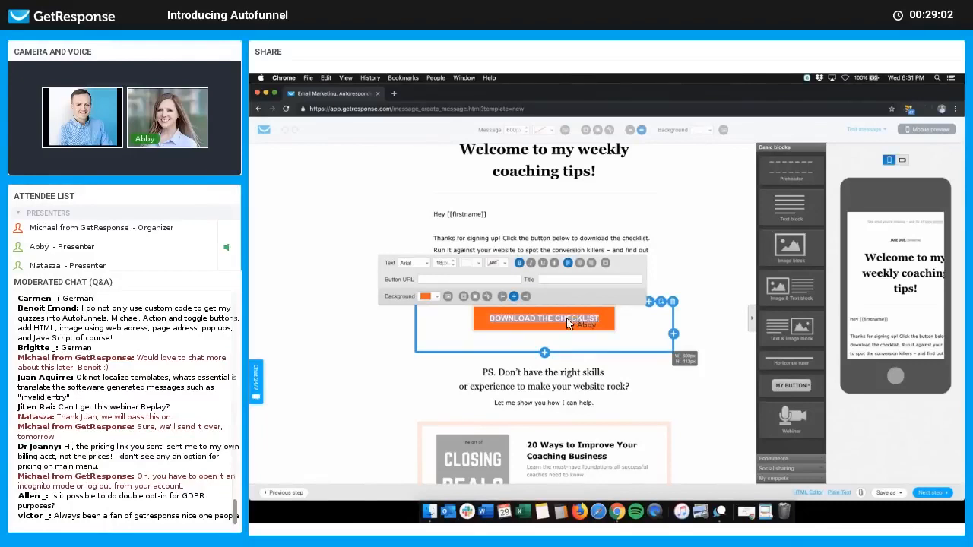
pyautogui.write('LEARN MORE ON MY BLOG')
pyautogui.click(315, 317)
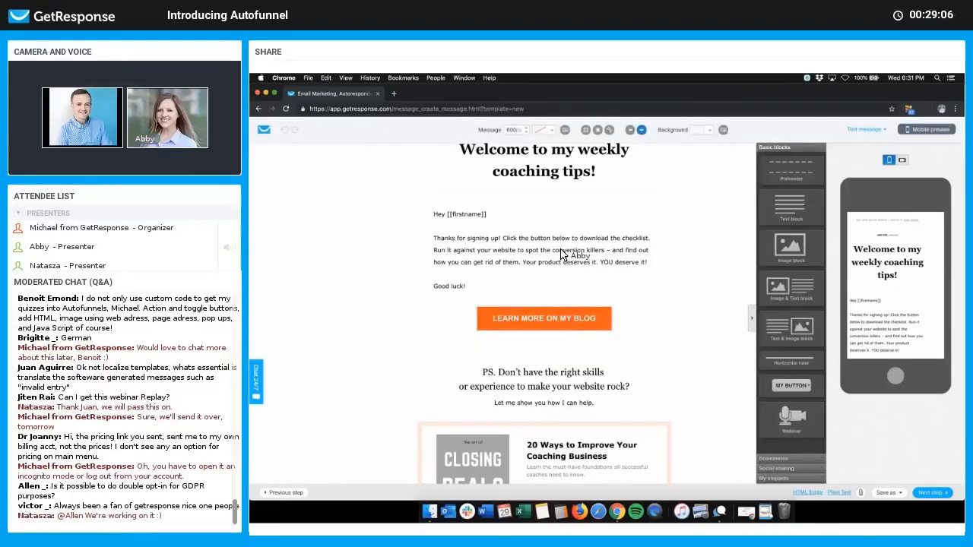
# Step: Review the email, show the Ecommerce content blocks and select the existing product box
pyautogui.scroll(-3, 608, 342)
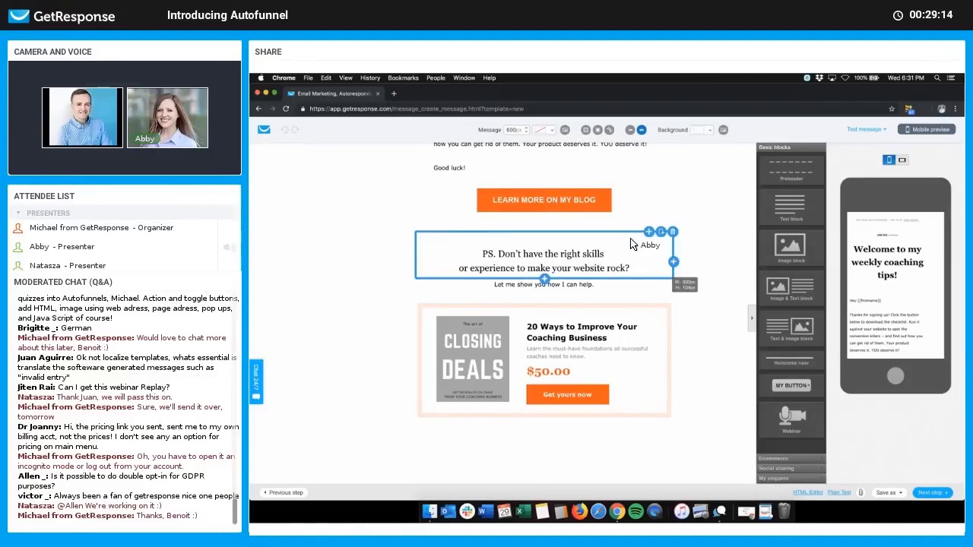
pyautogui.scroll(1, 608, 203)
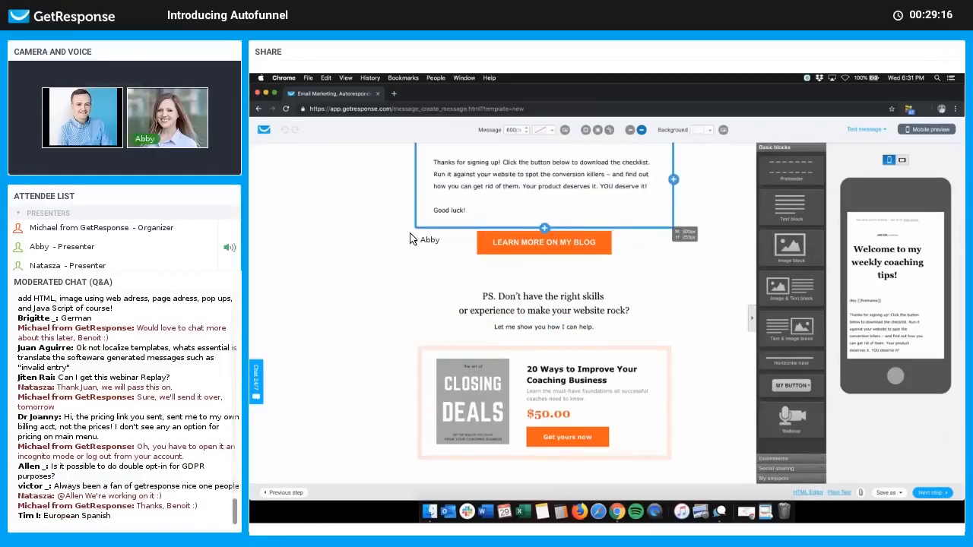
pyautogui.scroll(-1, 385, 239)
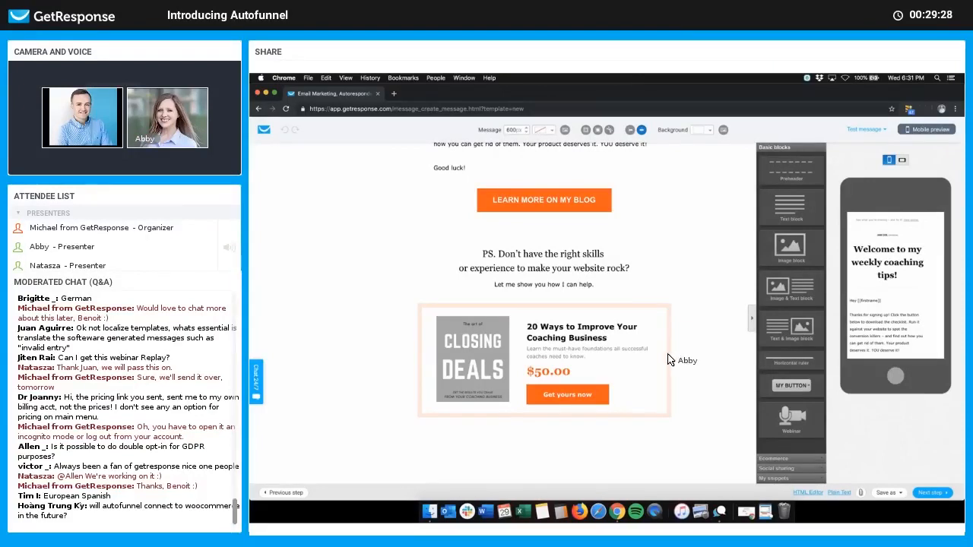
pyautogui.scroll(1, 713, 335)
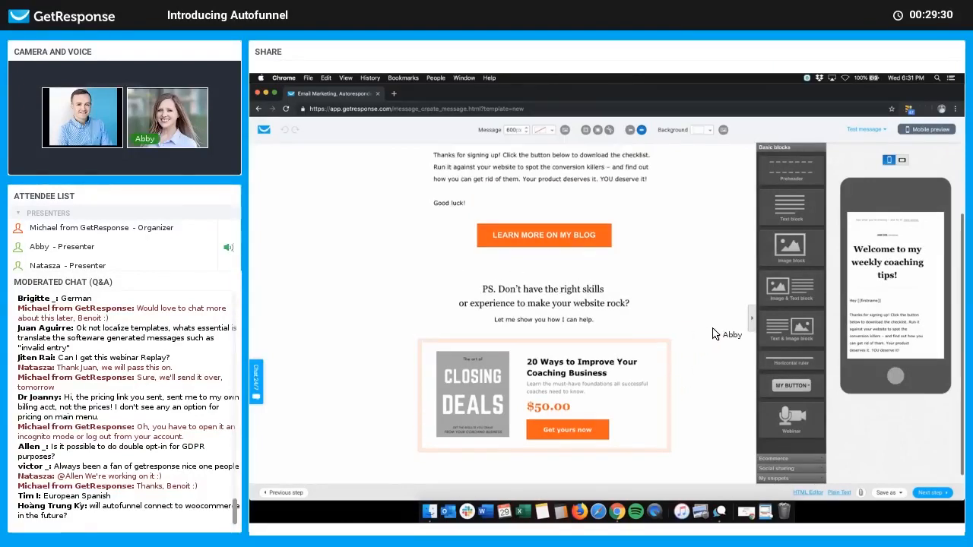
pyautogui.scroll(-1, 566, 338)
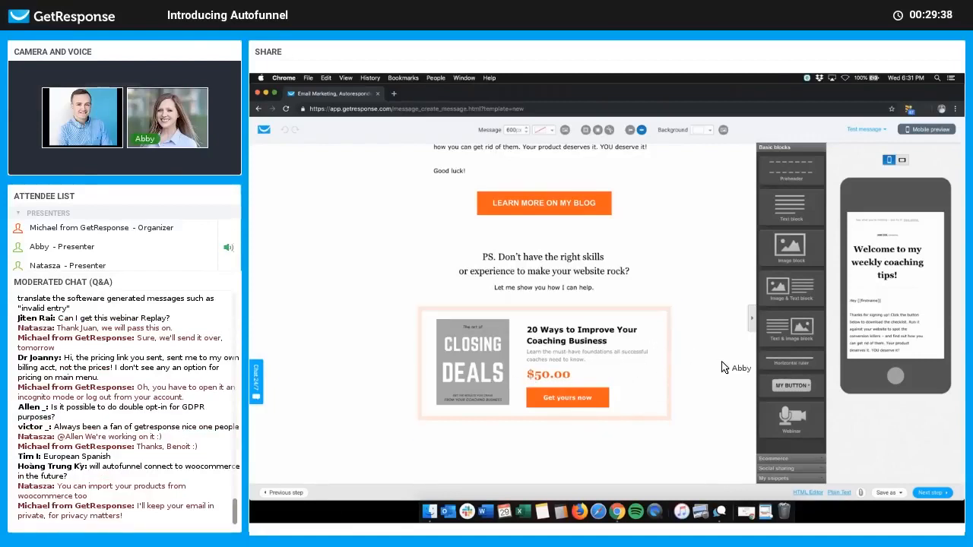
pyautogui.click(810, 457)
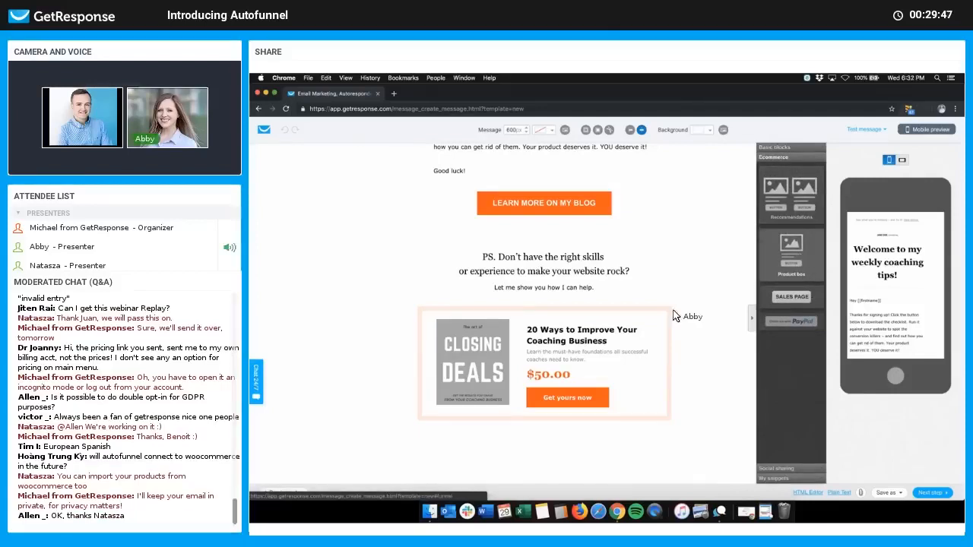
pyautogui.click(660, 378)
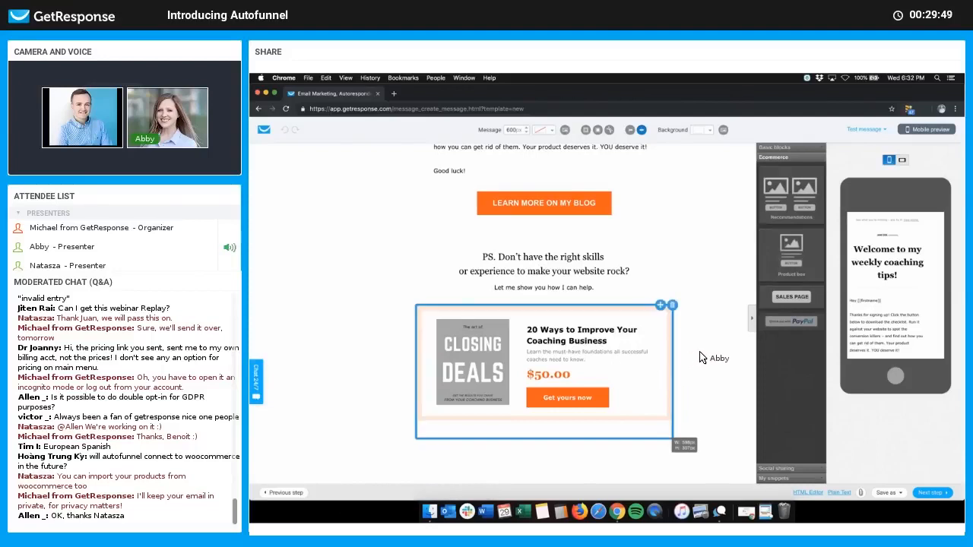
pyautogui.scroll(3, 702, 358)
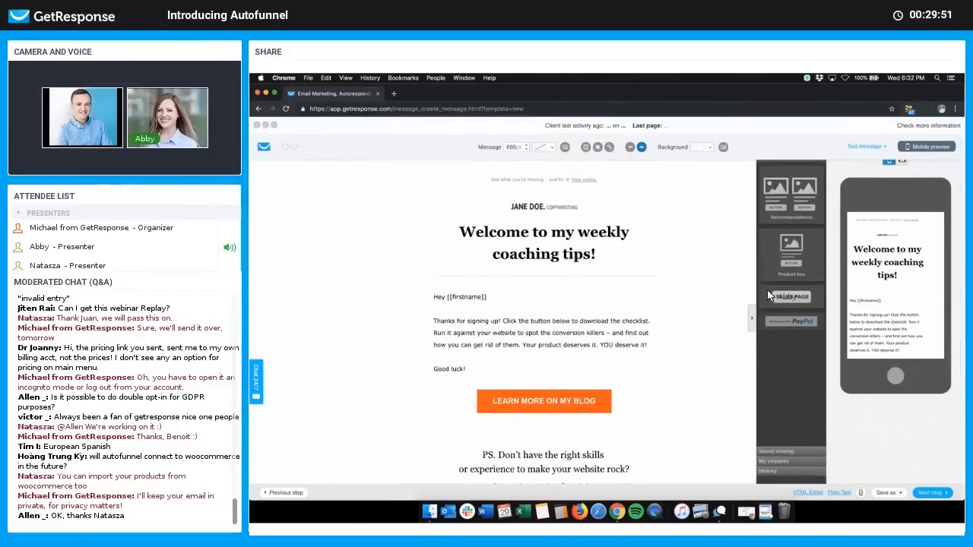
# Step: Add a product box saved with the $50.00 '20 Ways to Improve Your Coaching Business' product and delete the spare box
pyautogui.moveTo(803, 263); pyautogui.dragTo(597, 289)
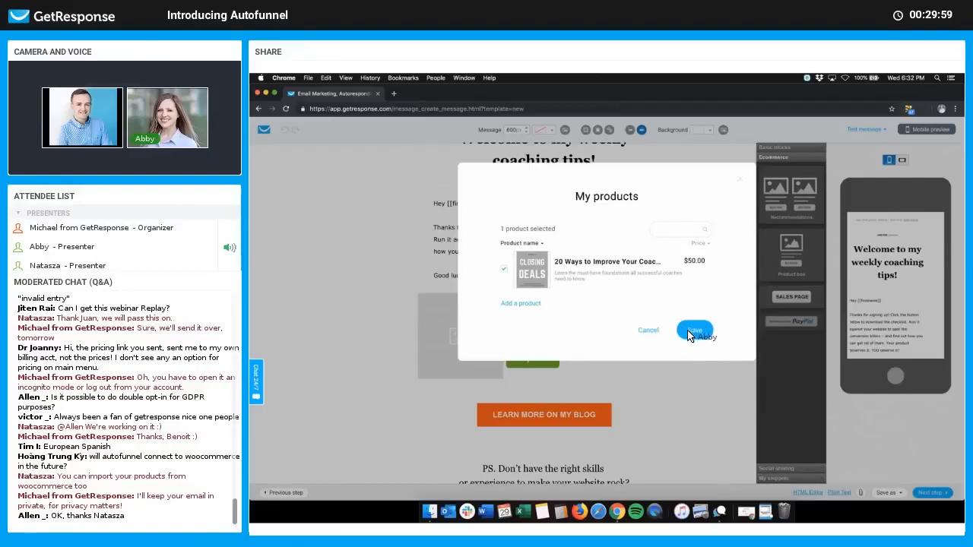
pyautogui.click(618, 330)
pyautogui.click(673, 293)
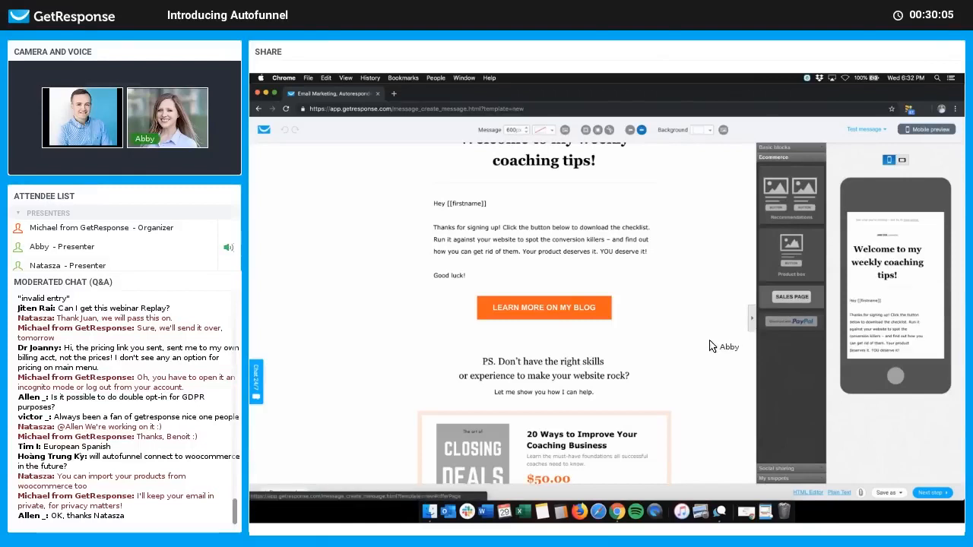
pyautogui.scroll(-2, 571, 407)
pyautogui.click(566, 417)
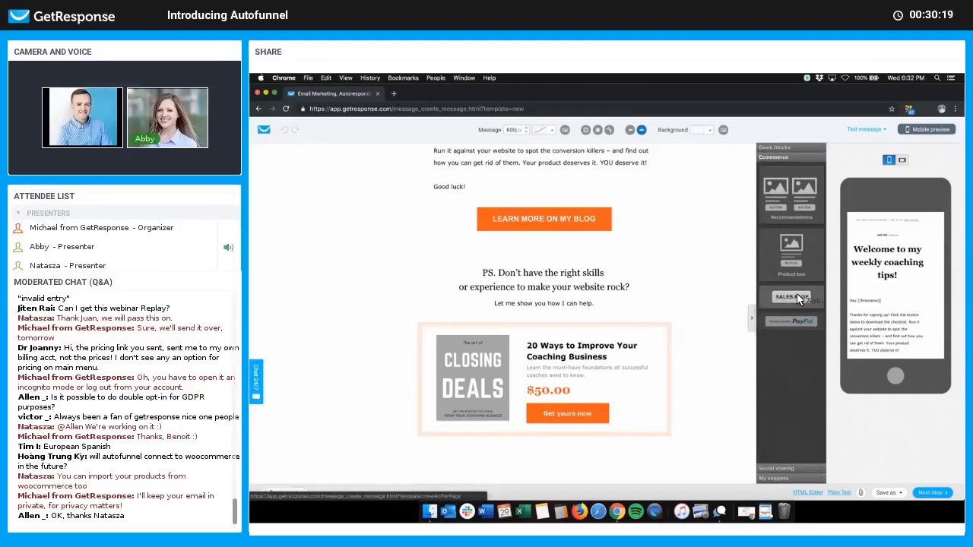
# Step: Remove the green button dropped into the PS text and finish the welcome email without it
pyautogui.moveTo(685, 288); pyautogui.dragTo(549, 305)
pyautogui.click(549, 304)
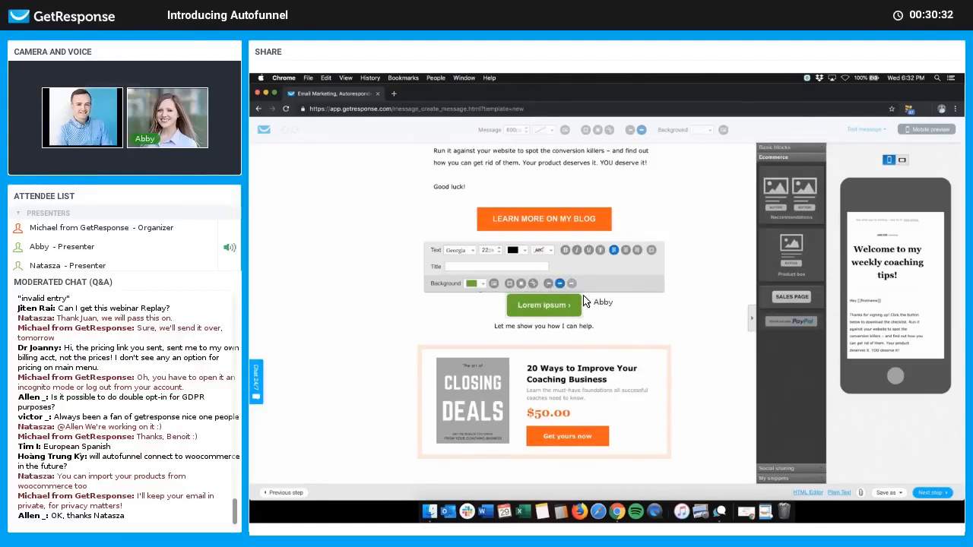
pyautogui.click(596, 309)
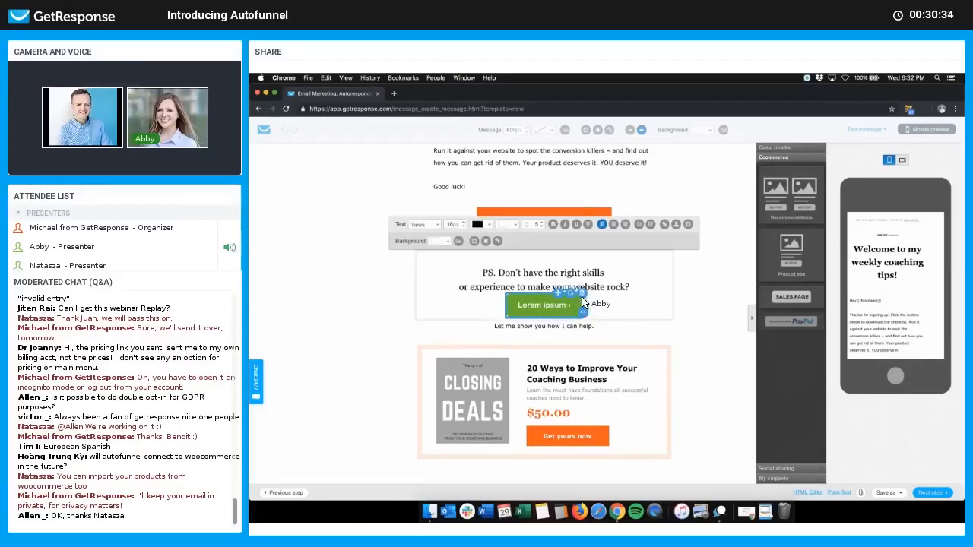
pyautogui.click(579, 299)
pyautogui.click(605, 303)
pyautogui.moveTo(581, 295); pyautogui.dragTo(582, 295)
pyautogui.press('BackSpace')
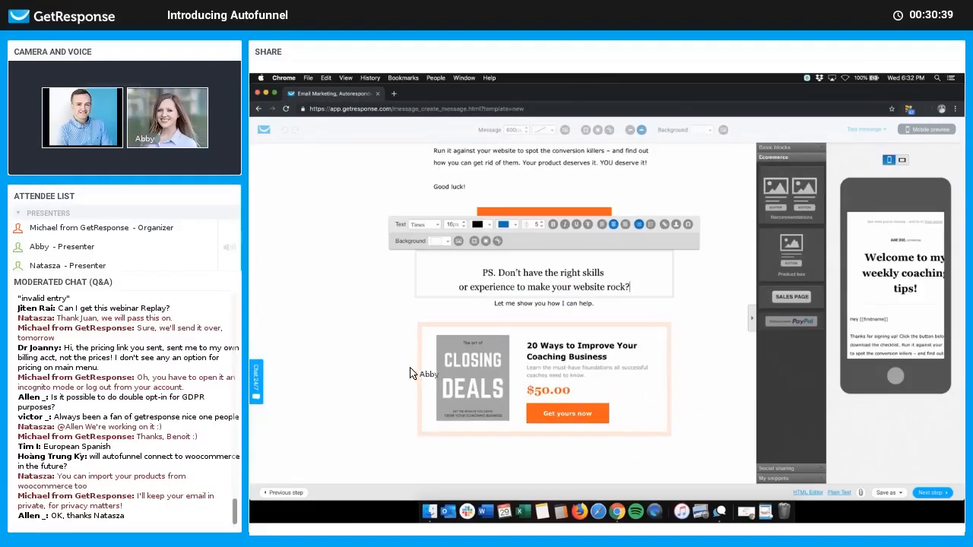
pyautogui.click(669, 317)
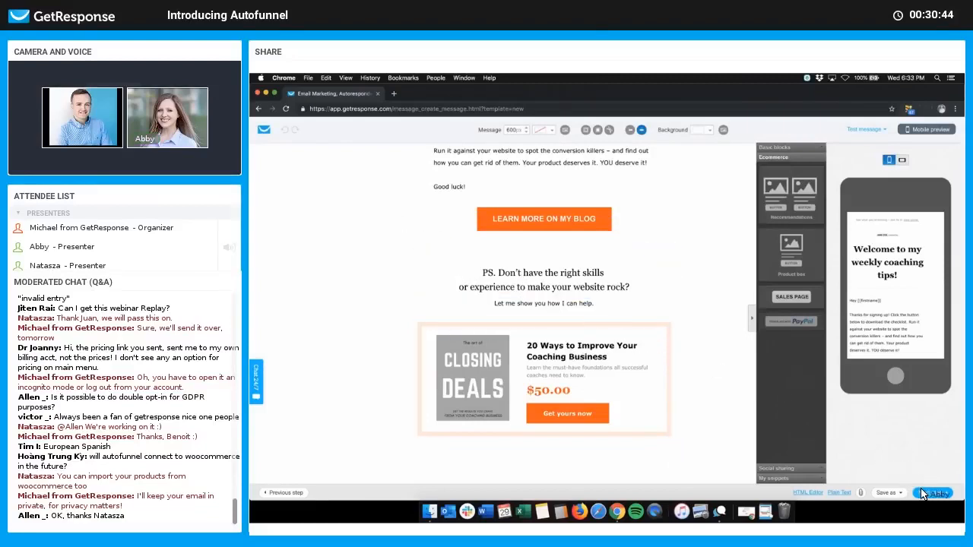
pyautogui.click(928, 494)
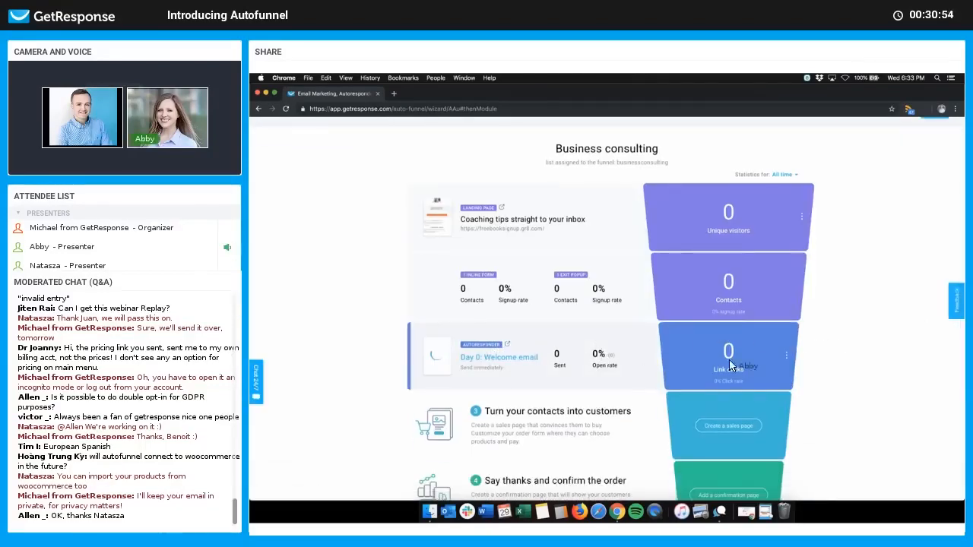
pyautogui.scroll(-1, 846, 381)
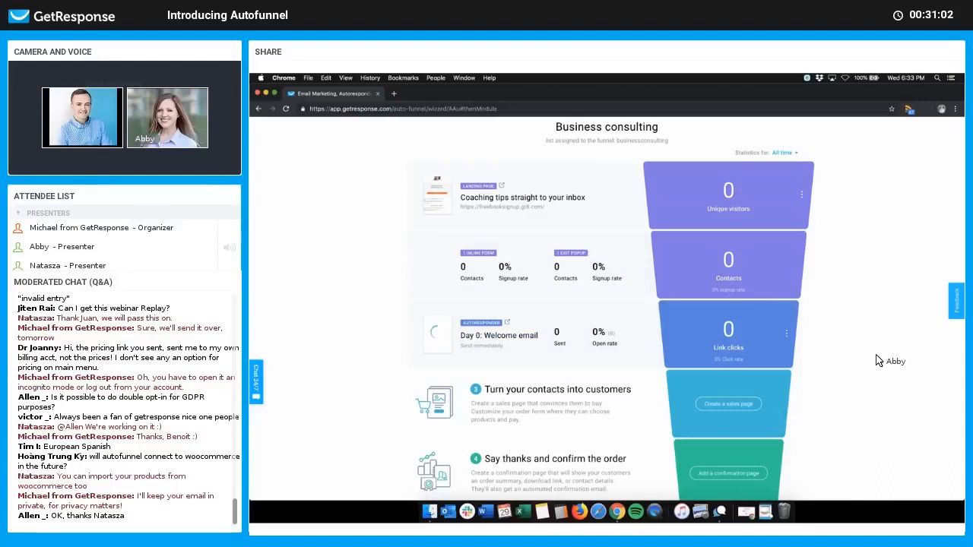
pyautogui.scroll(-3, 878, 362)
pyautogui.scroll(2, 827, 363)
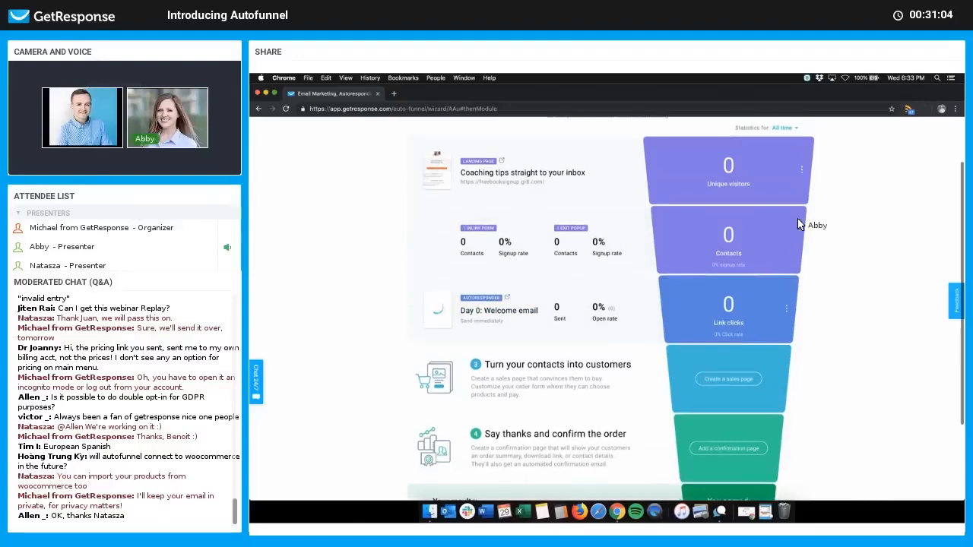
pyautogui.click(787, 316)
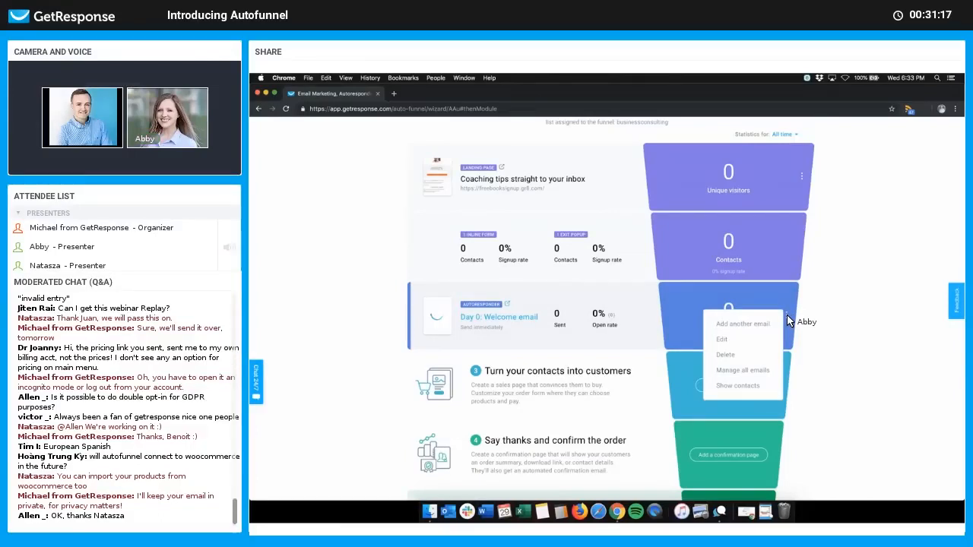
pyautogui.click(808, 309)
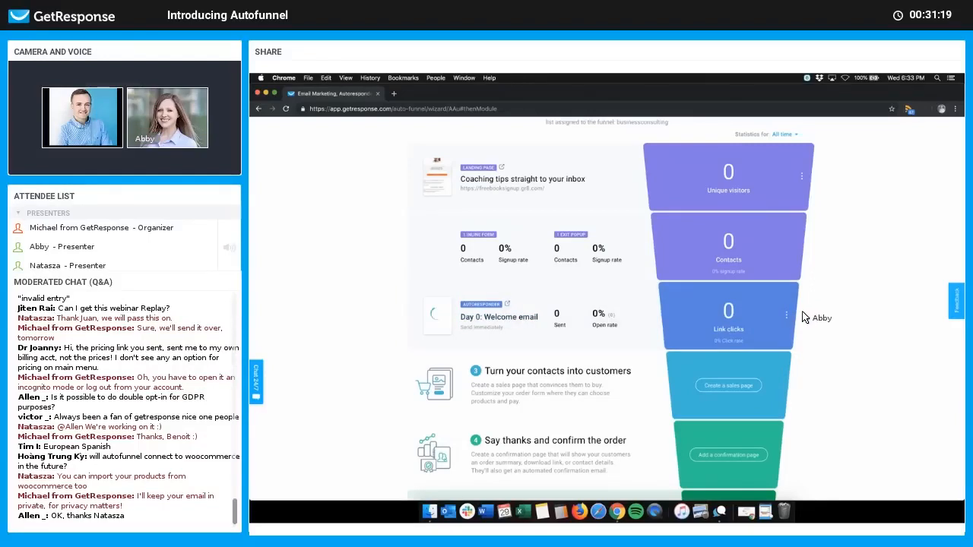
pyautogui.click(786, 314)
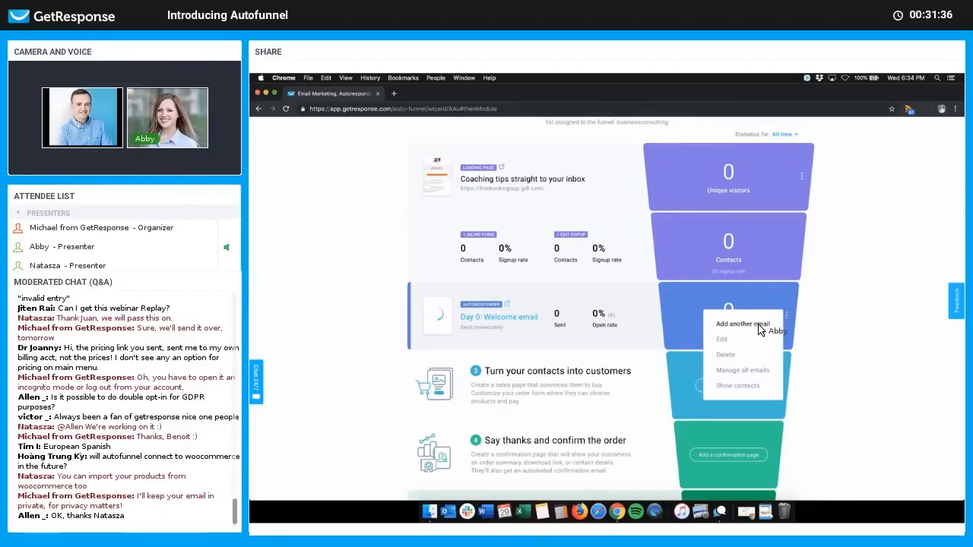
pyautogui.click(824, 326)
pyautogui.click(787, 316)
pyautogui.click(787, 316)
pyautogui.click(786, 315)
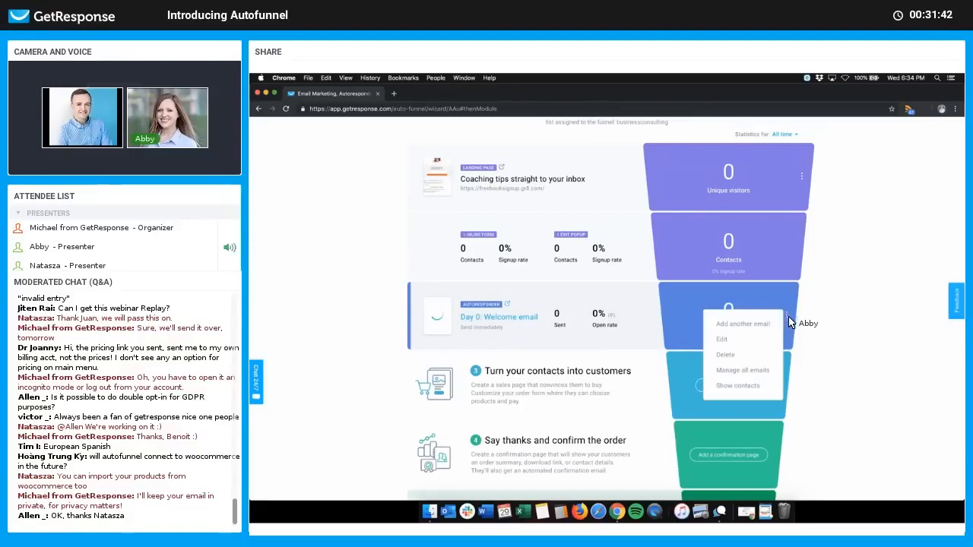
pyautogui.click(786, 315)
pyautogui.click(786, 315)
pyautogui.click(783, 317)
pyautogui.click(785, 317)
pyautogui.click(670, 309)
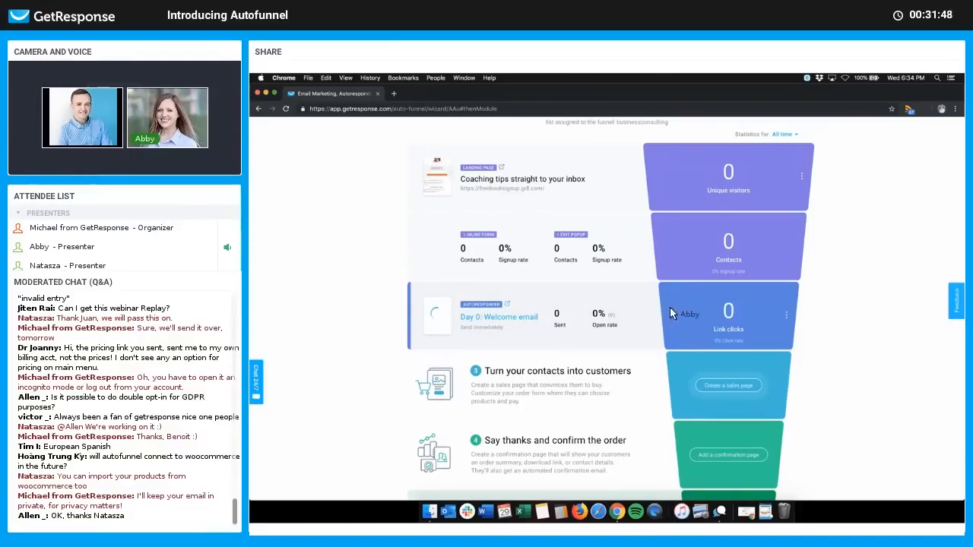
pyautogui.click(802, 177)
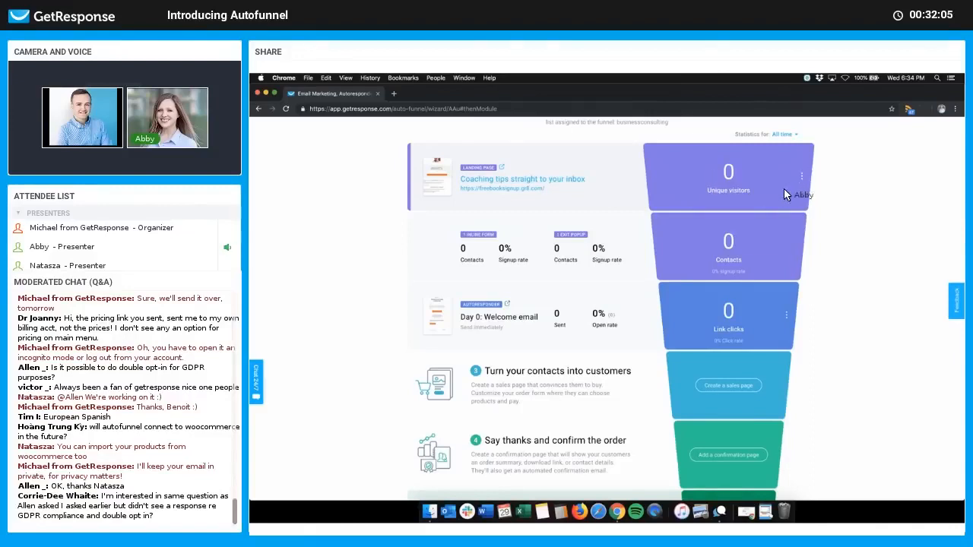
pyautogui.moveTo(802, 179)
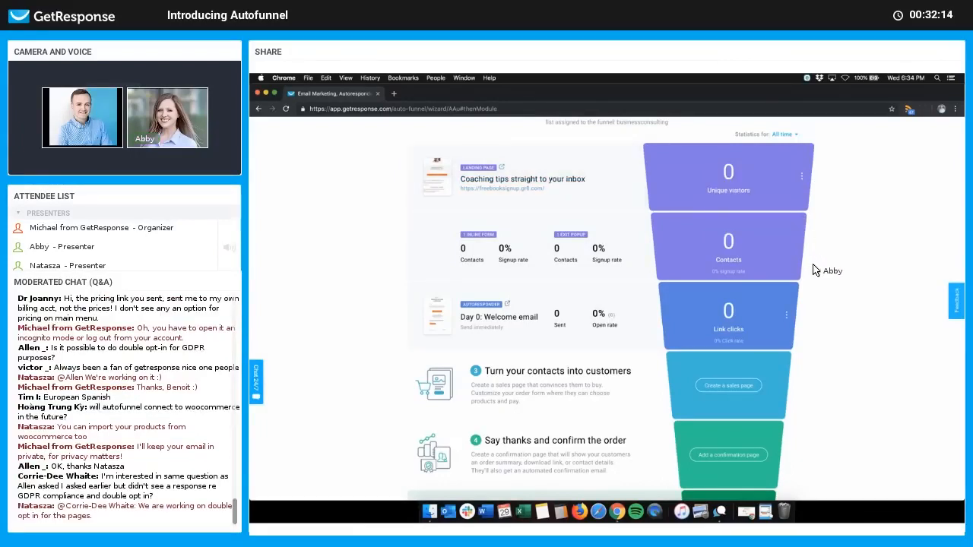
pyautogui.scroll(-2, 815, 270)
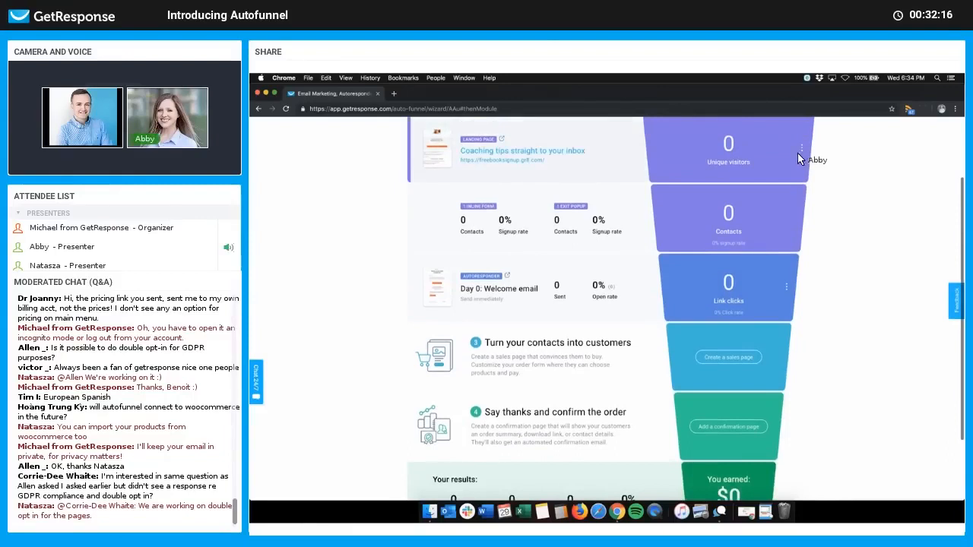
pyautogui.moveTo(802, 148)
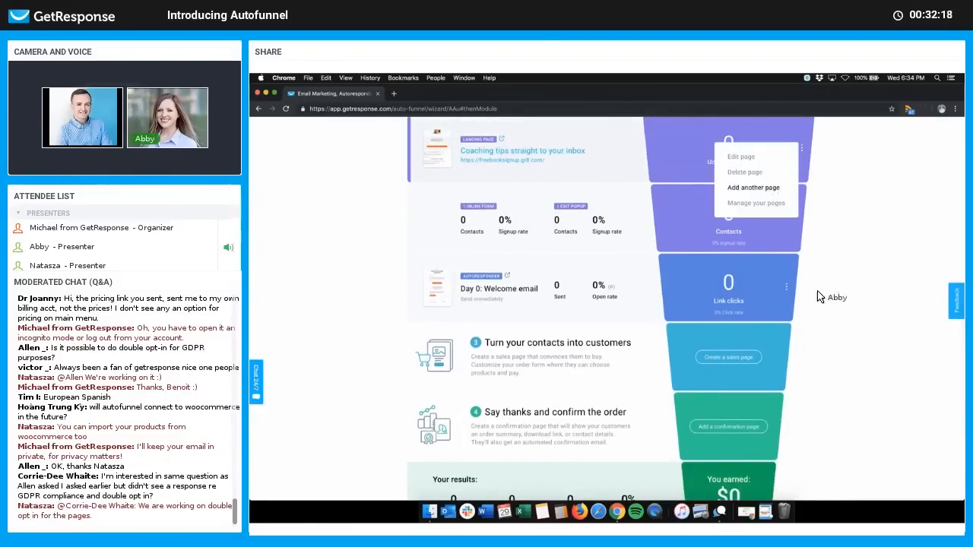
pyautogui.scroll(-3, 836, 339)
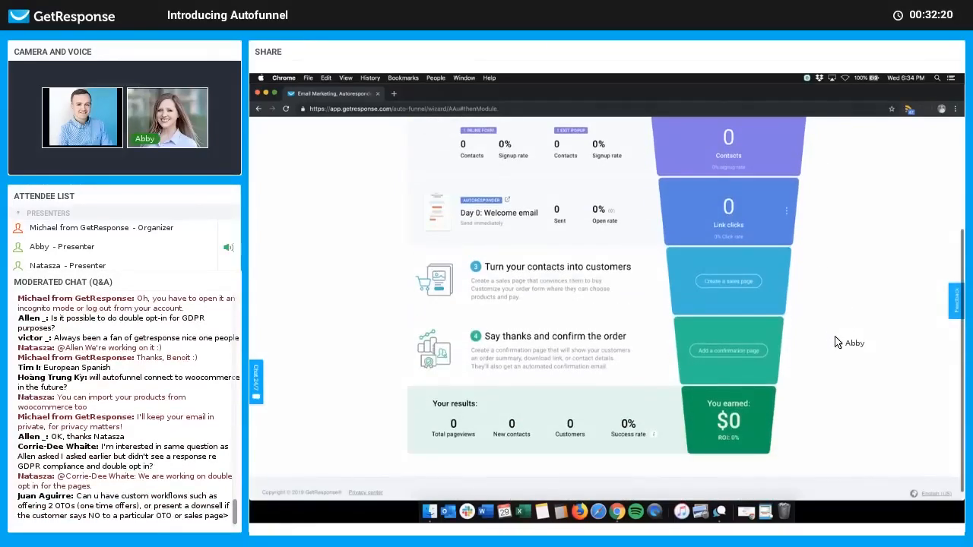
pyautogui.scroll(-1, 835, 343)
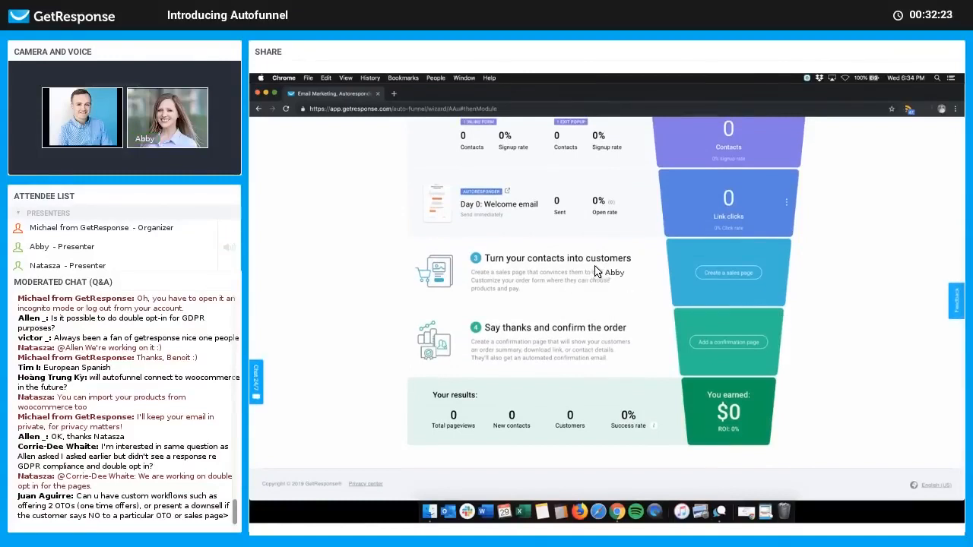
pyautogui.scroll(2, 609, 281)
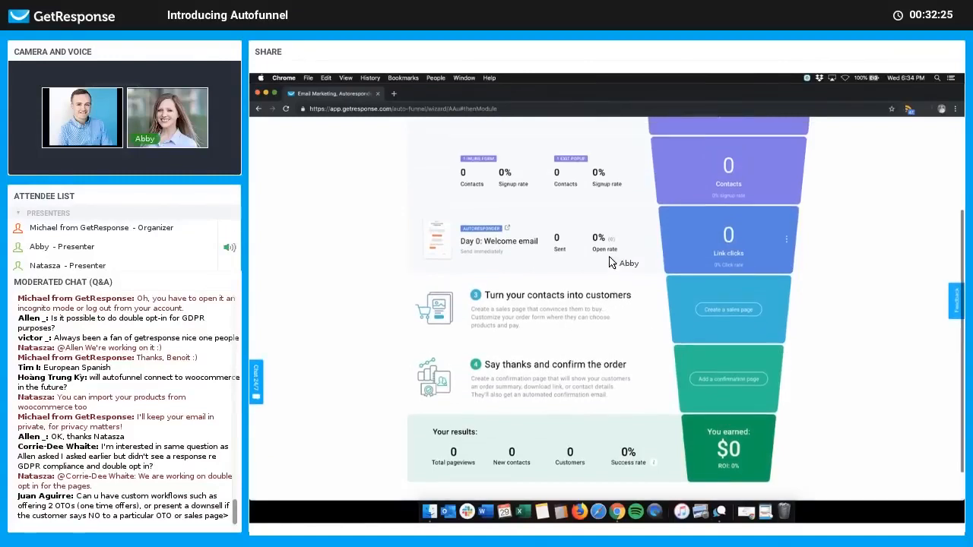
pyautogui.scroll(-1, 605, 314)
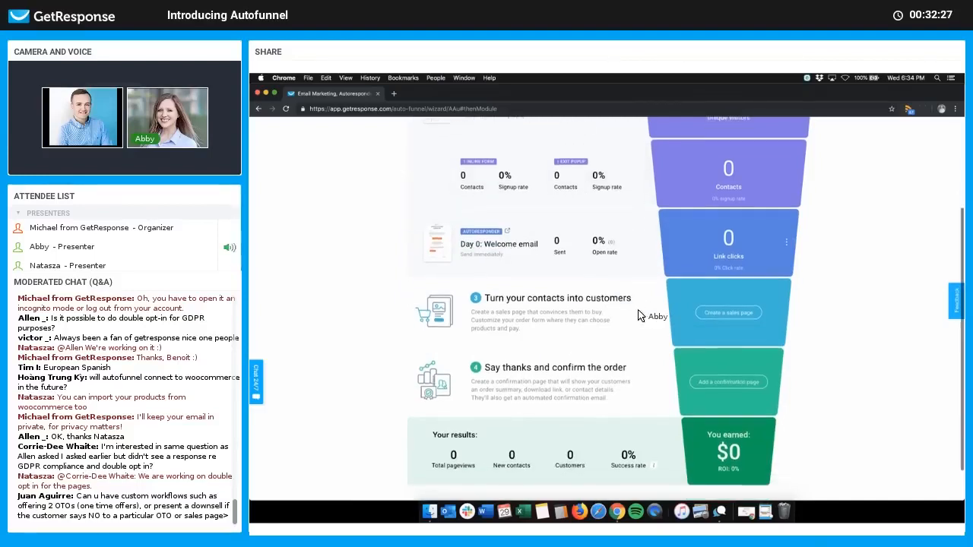
pyautogui.click(747, 313)
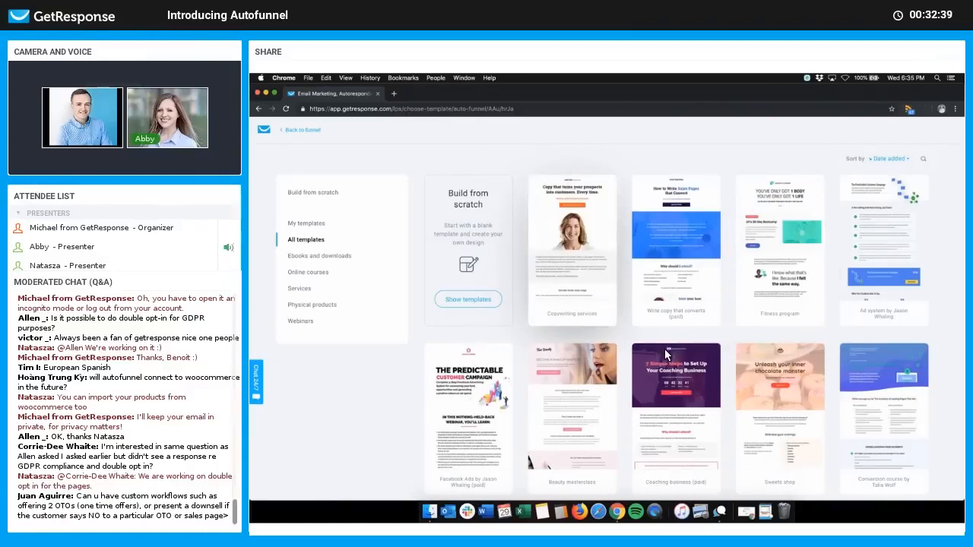
pyautogui.scroll(-5, 665, 351)
pyautogui.scroll(5, 661, 293)
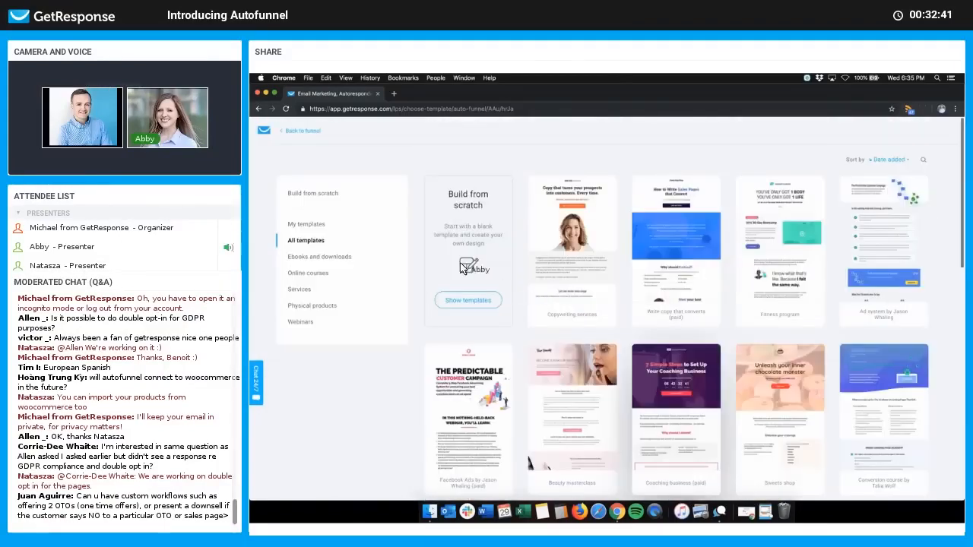
pyautogui.click(320, 195)
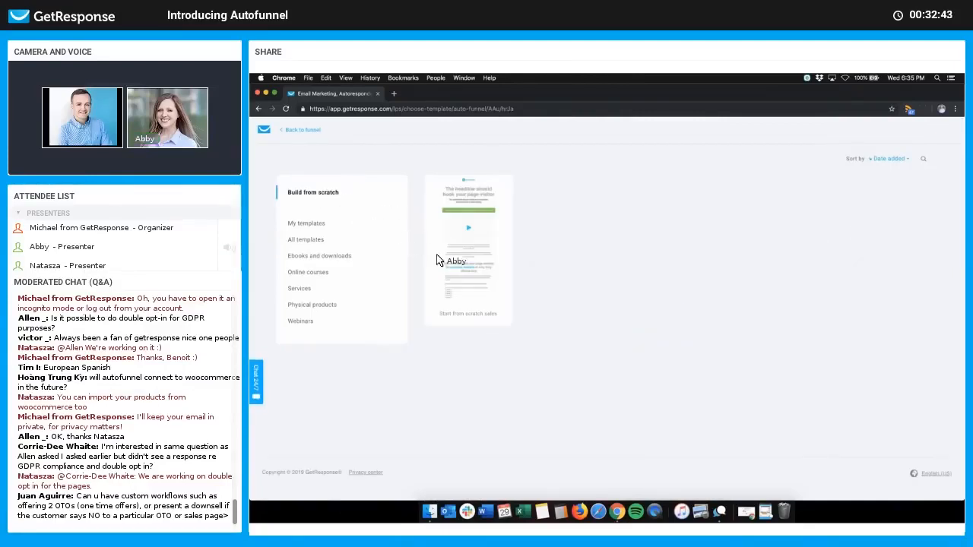
pyautogui.click(312, 242)
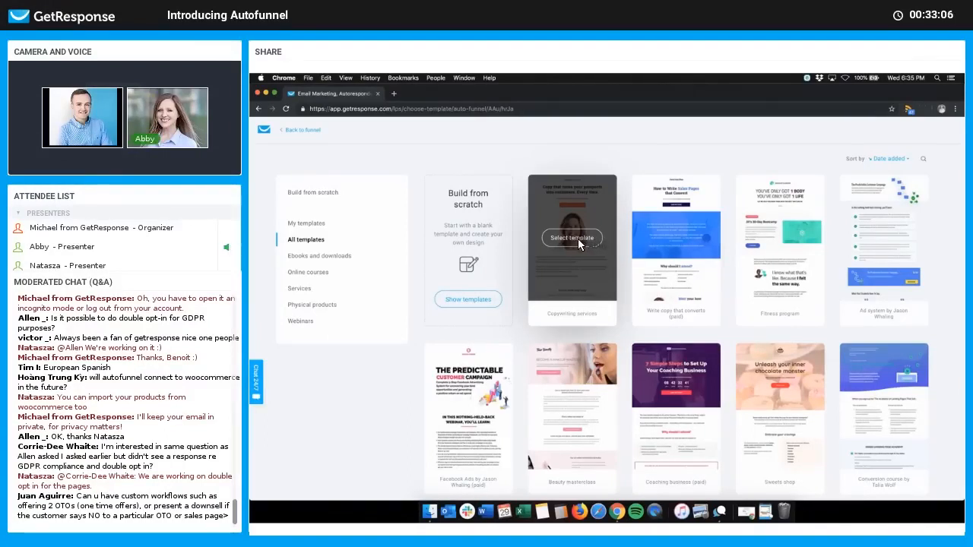
# Step: Start a page from the Copywriting services template named 'Ebook sales'
pyautogui.click(576, 240)
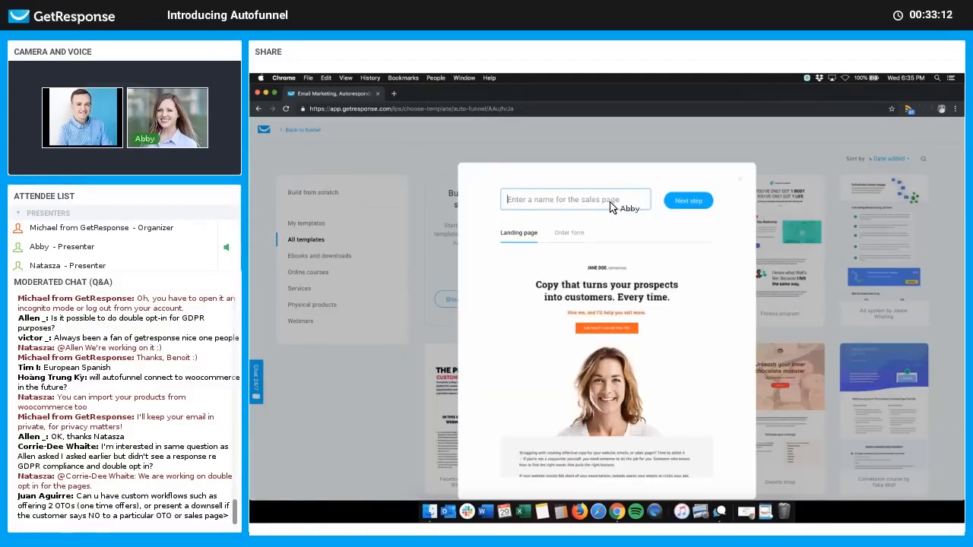
pyautogui.write('Ebook sales')
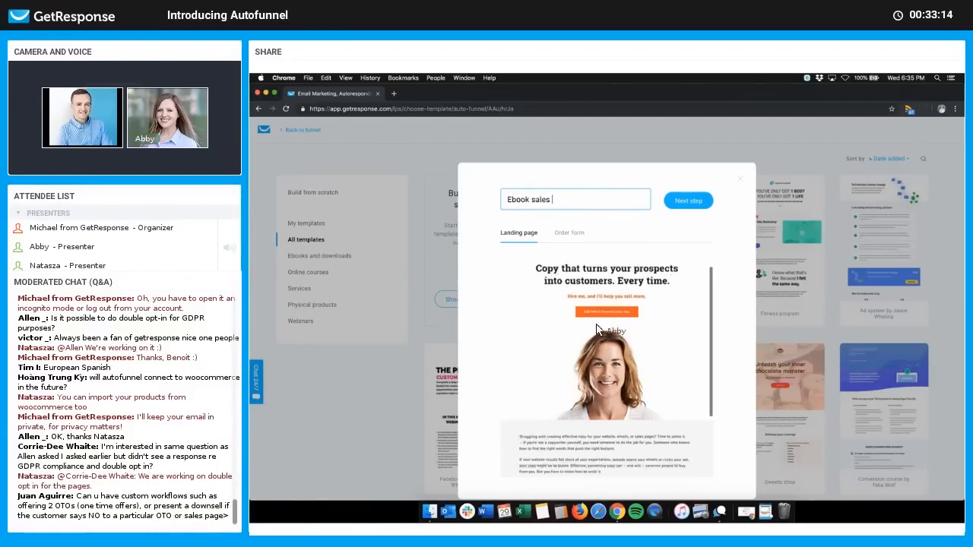
pyautogui.click(692, 192)
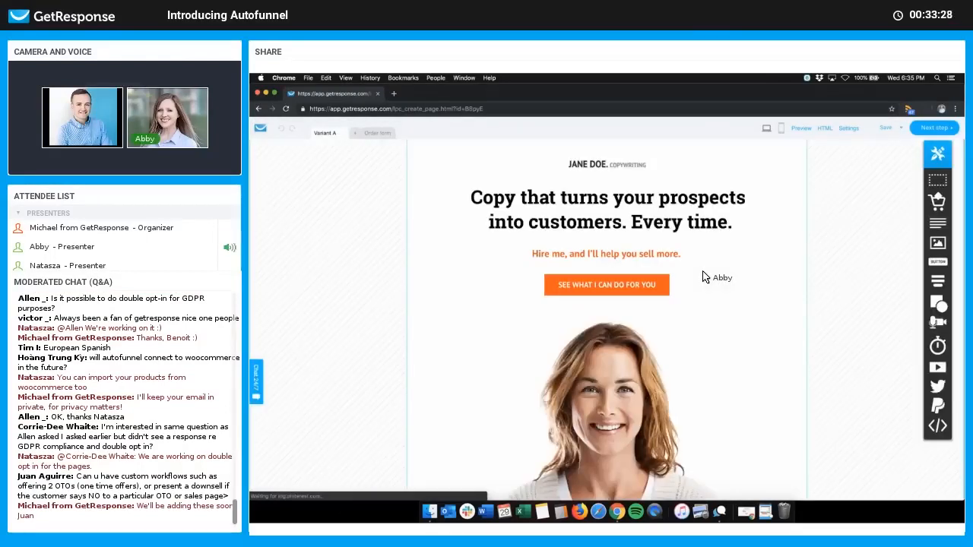
pyautogui.scroll(-15, 704, 278)
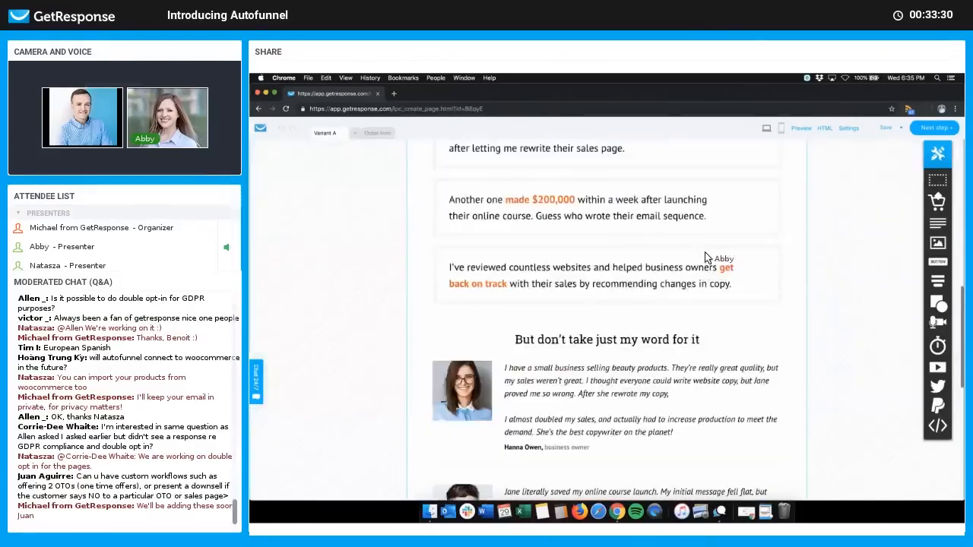
pyautogui.scroll(-1, 707, 249)
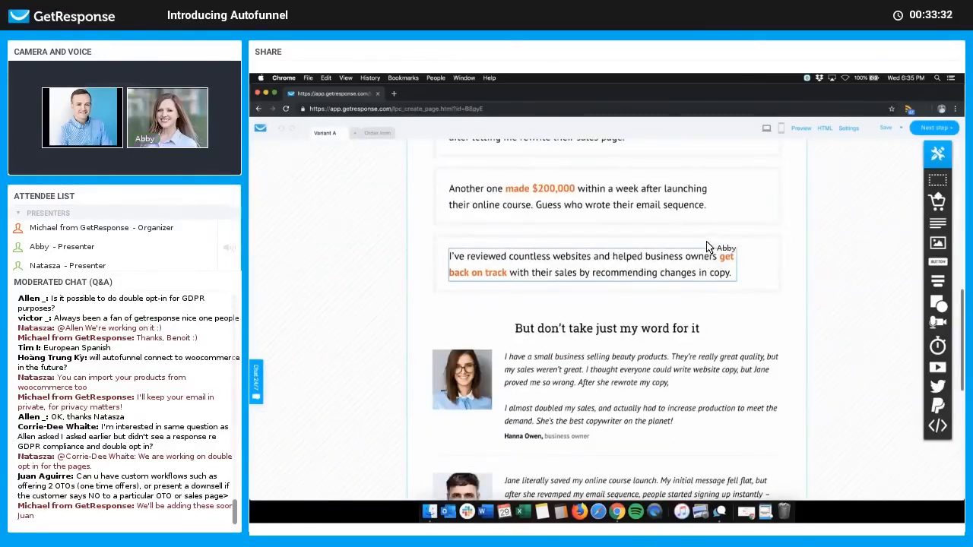
pyautogui.scroll(15, 707, 248)
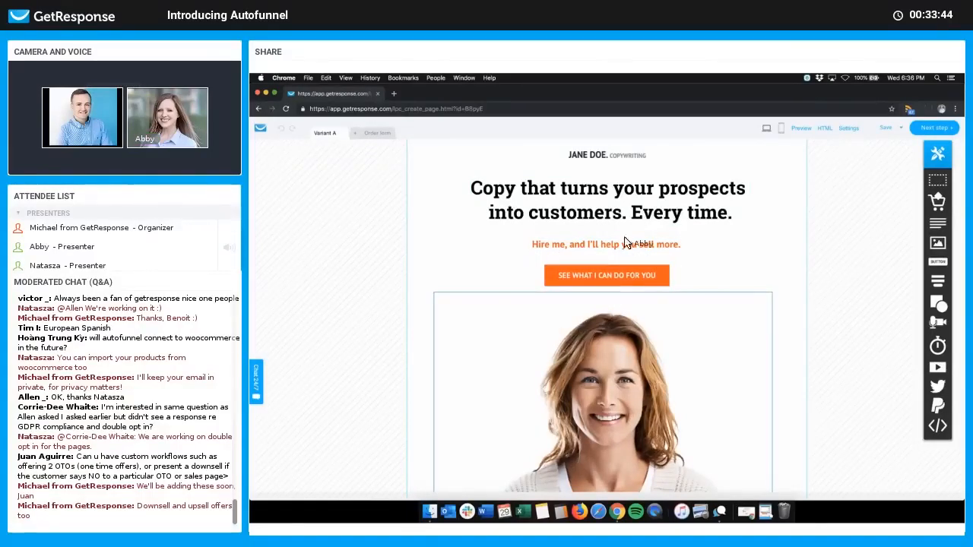
pyautogui.scroll(-5, 628, 244)
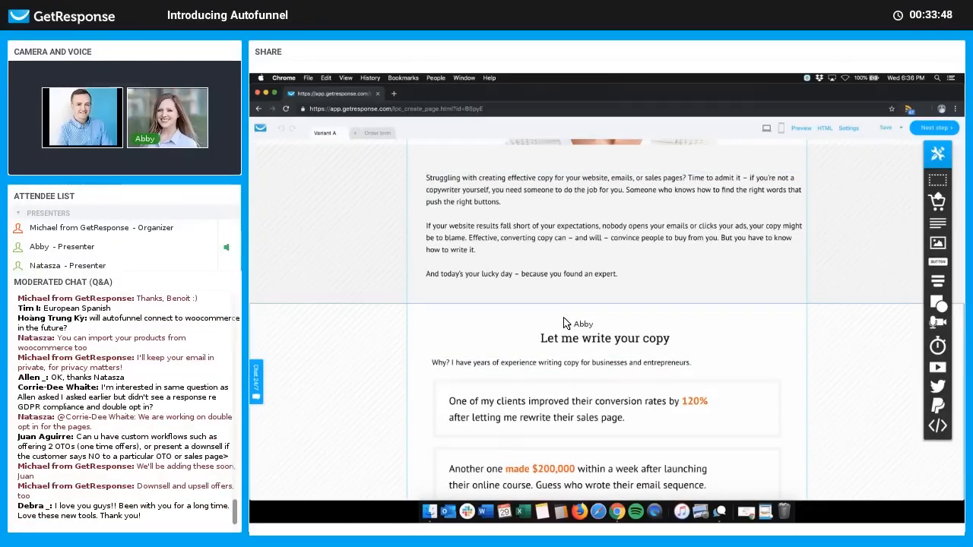
pyautogui.scroll(-3, 563, 323)
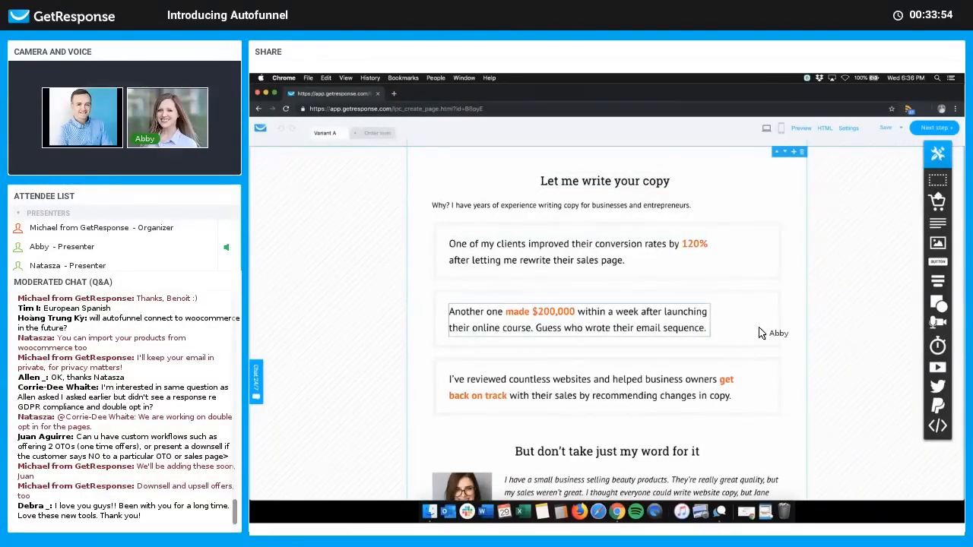
pyautogui.scroll(-1, 742, 394)
pyautogui.scroll(-4, 489, 414)
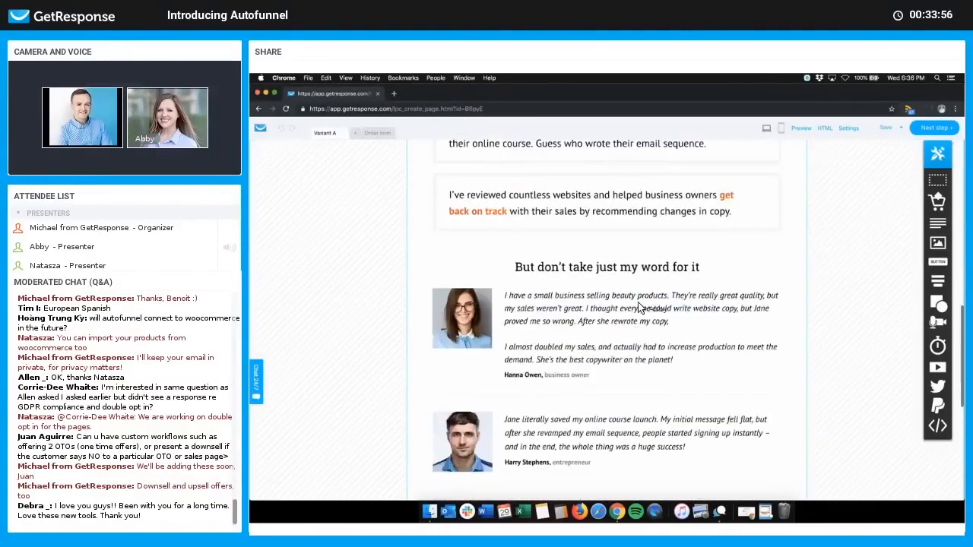
pyautogui.scroll(-1, 346, 283)
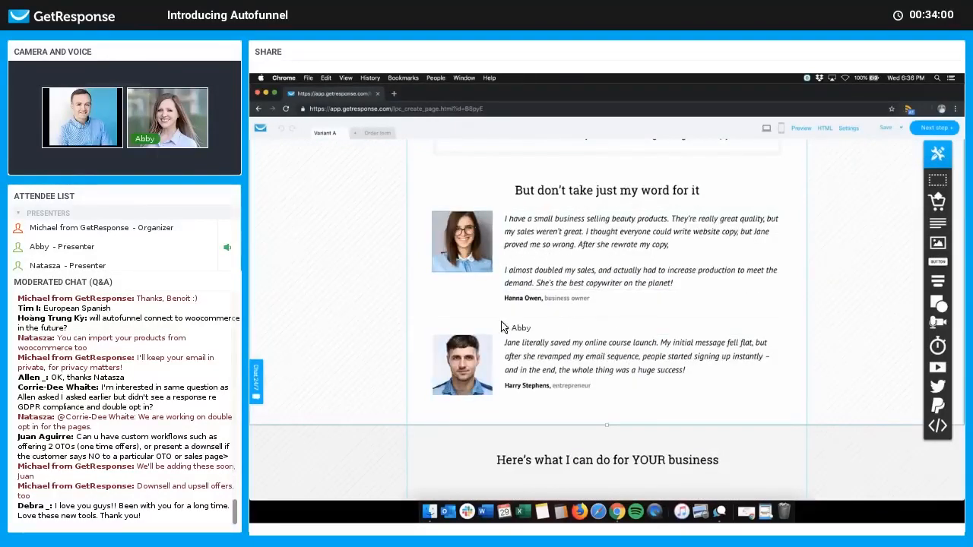
pyautogui.scroll(-3, 749, 316)
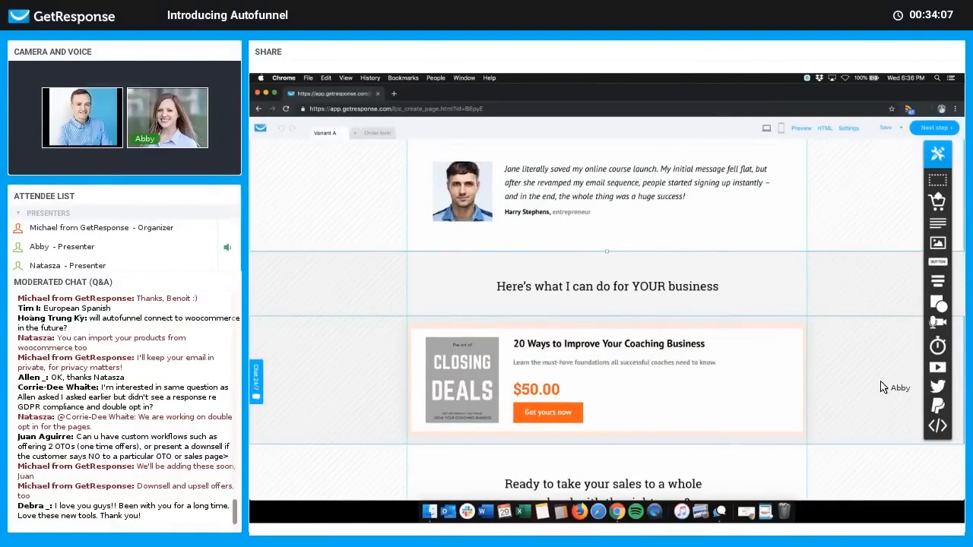
pyautogui.scroll(-1, 913, 304)
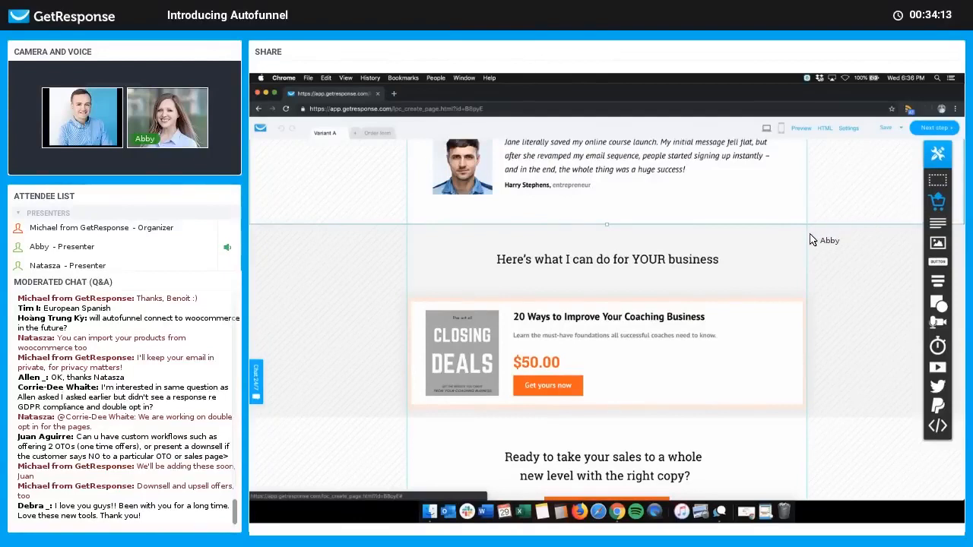
pyautogui.scroll(5, 811, 241)
pyautogui.scroll(7, 811, 241)
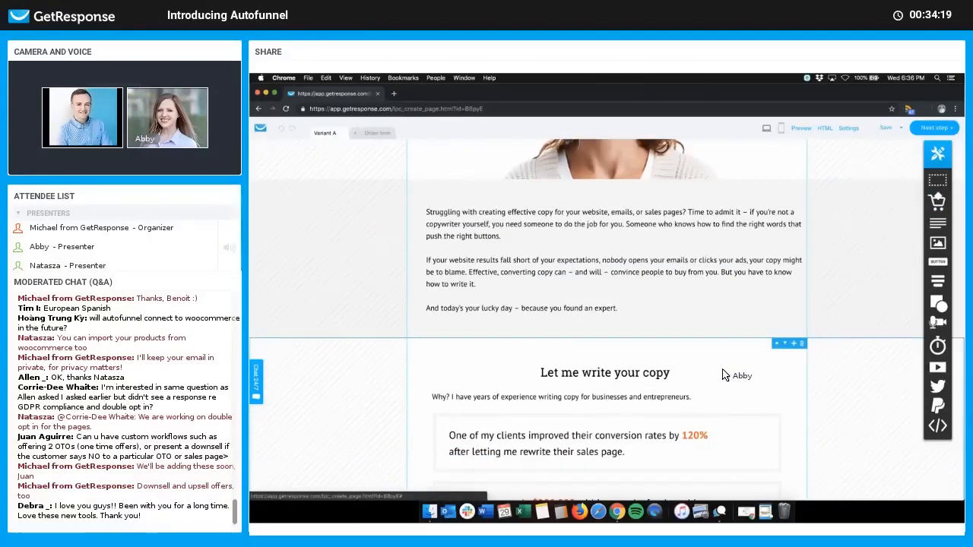
pyautogui.scroll(-10, 760, 410)
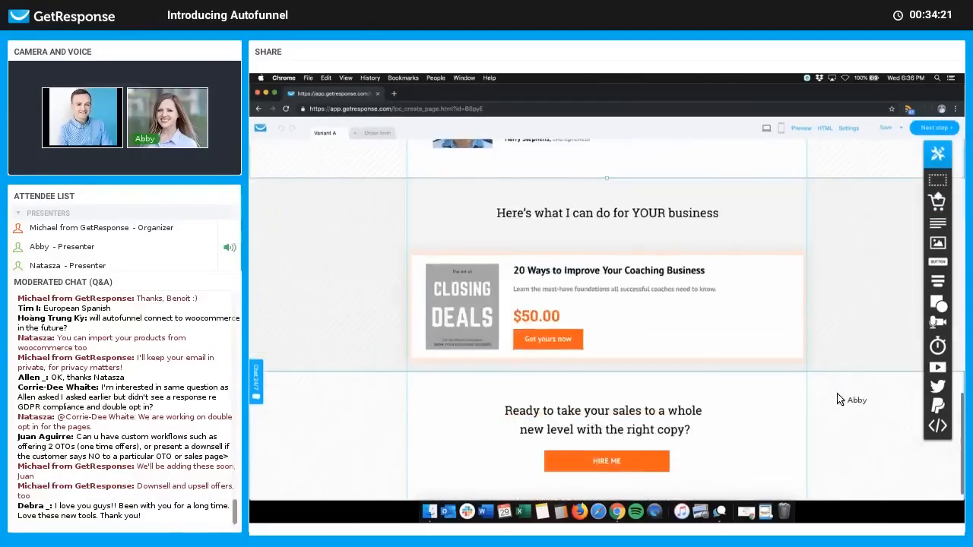
pyautogui.scroll(10, 840, 408)
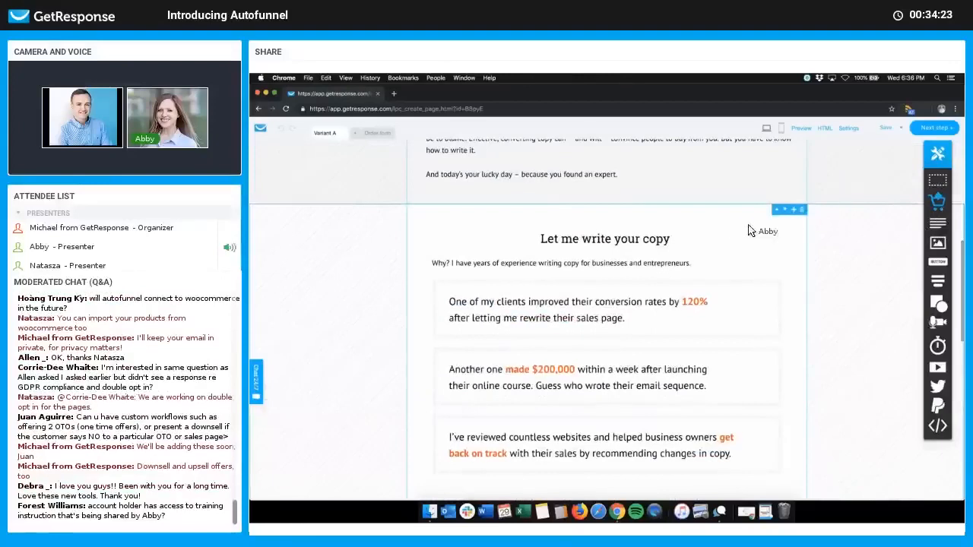
pyautogui.moveTo(726, 224); pyautogui.dragTo(723, 220)
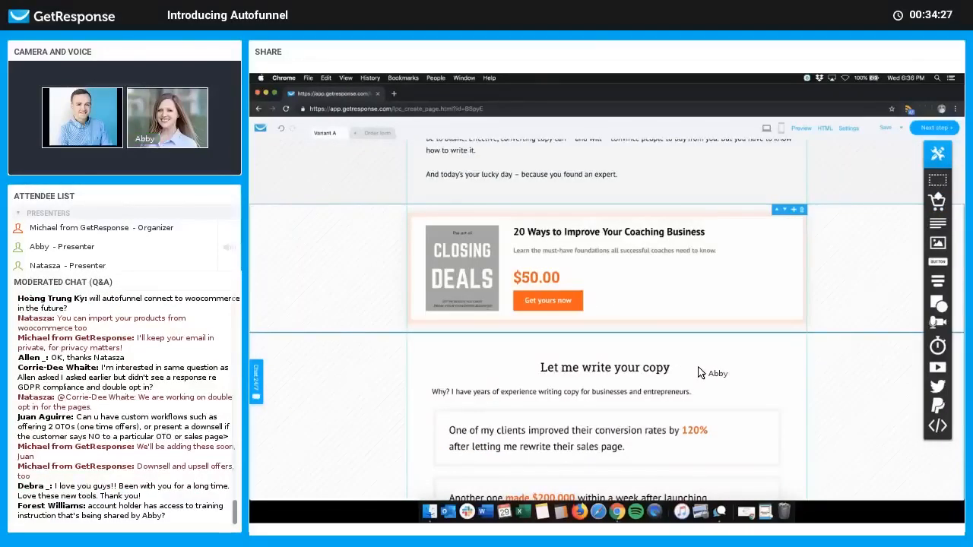
pyautogui.scroll(-10, 701, 372)
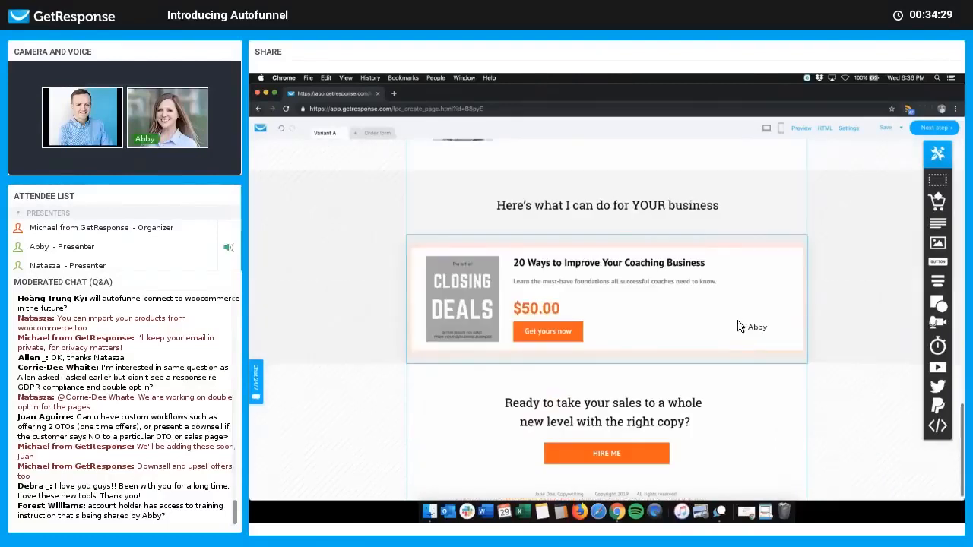
pyautogui.scroll(3, 741, 325)
pyautogui.scroll(-2, 741, 325)
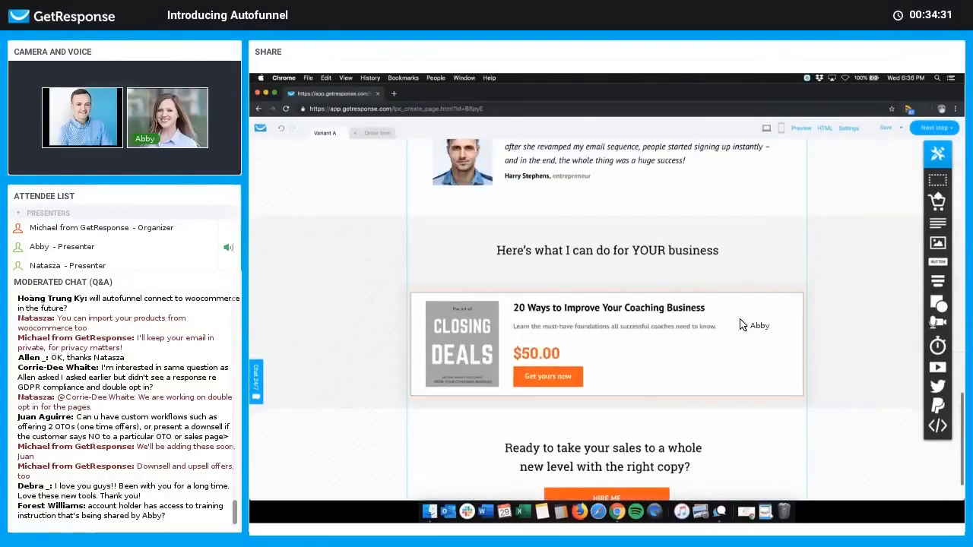
pyautogui.scroll(-1, 741, 325)
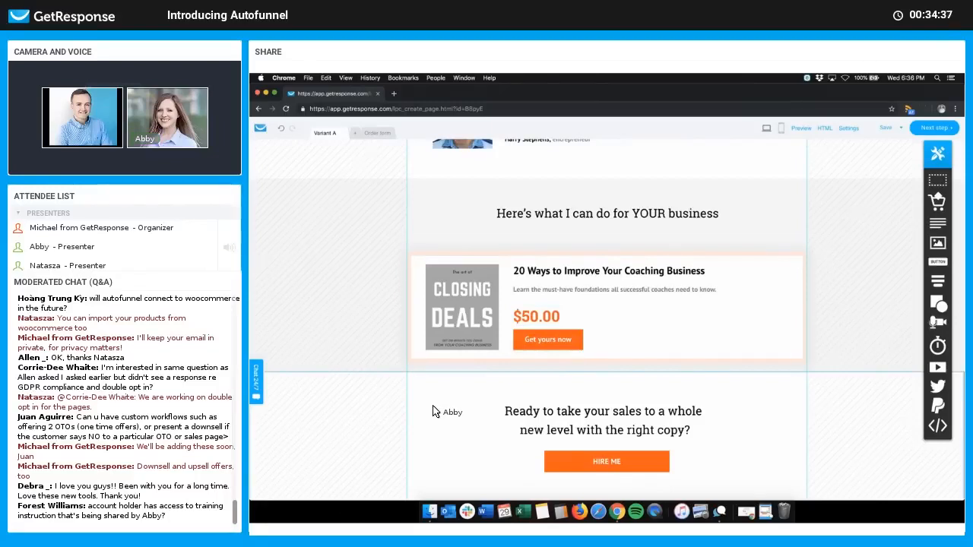
pyautogui.scroll(5, 433, 411)
pyautogui.scroll(10, 434, 412)
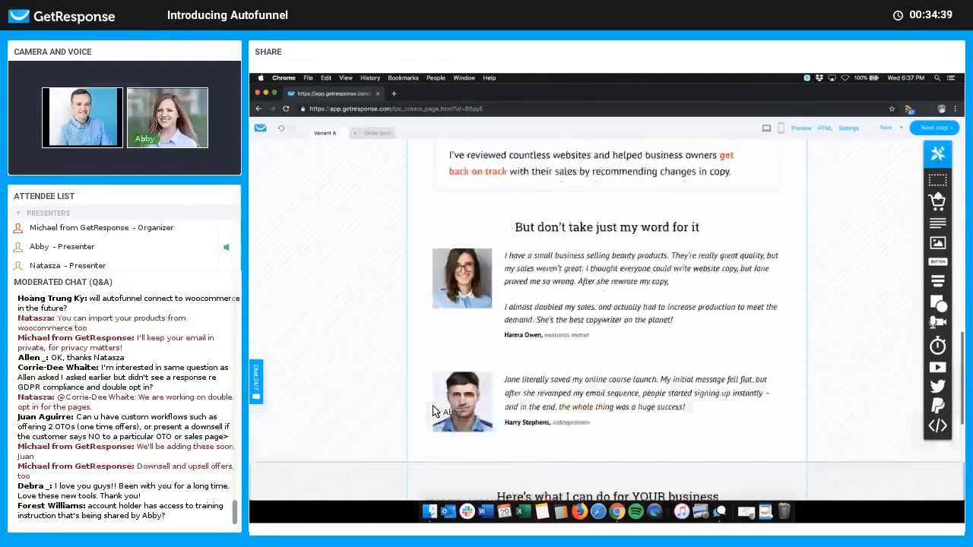
pyautogui.scroll(-2, 548, 420)
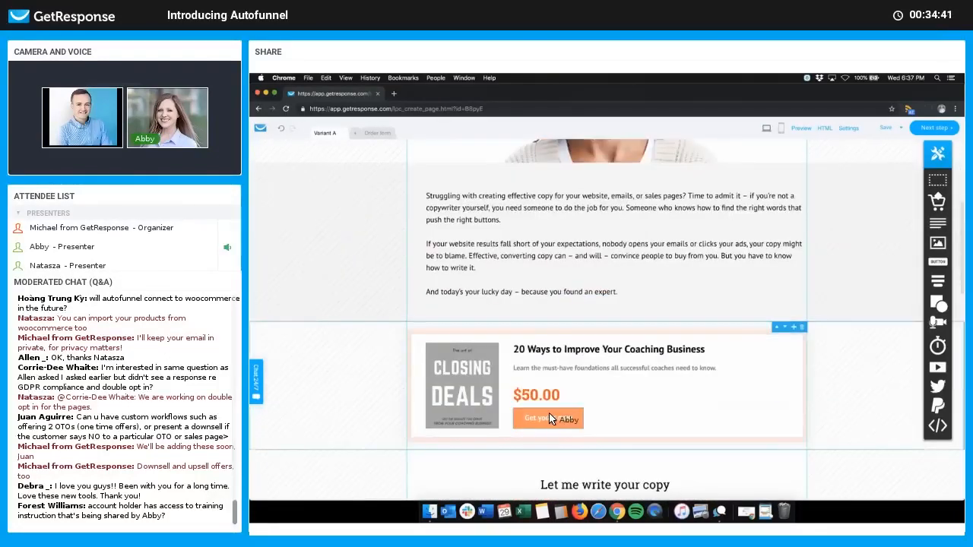
pyautogui.scroll(-4, 549, 420)
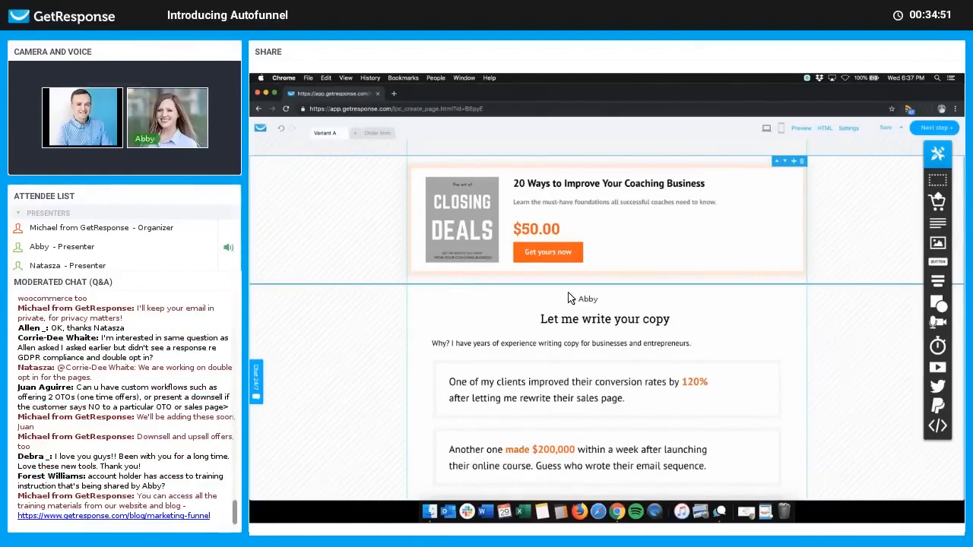
pyautogui.scroll(10, 581, 293)
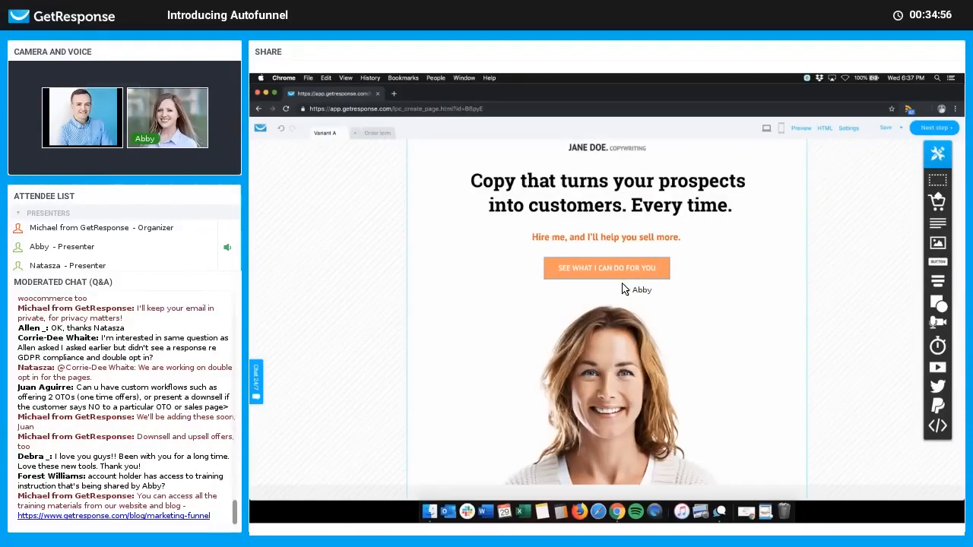
pyautogui.scroll(1, 623, 280)
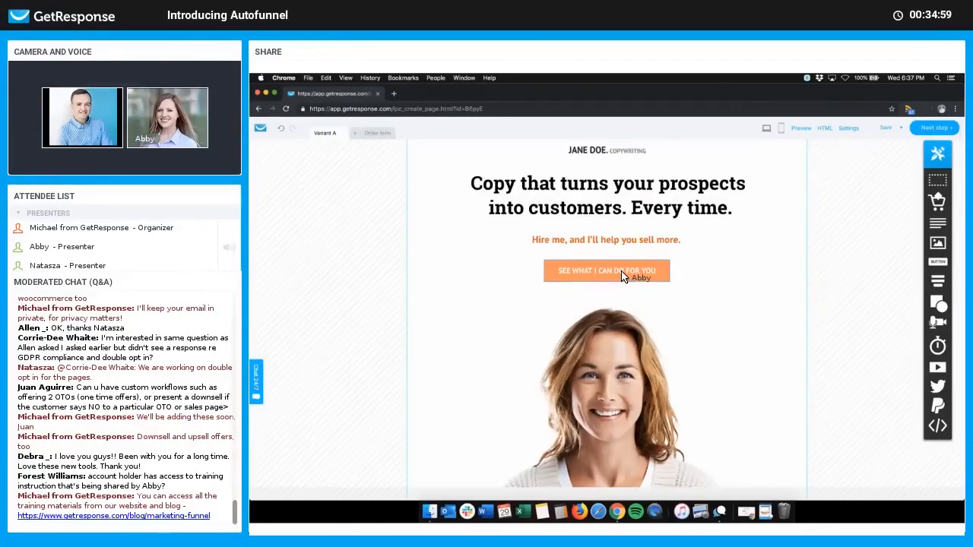
pyautogui.click(642, 271)
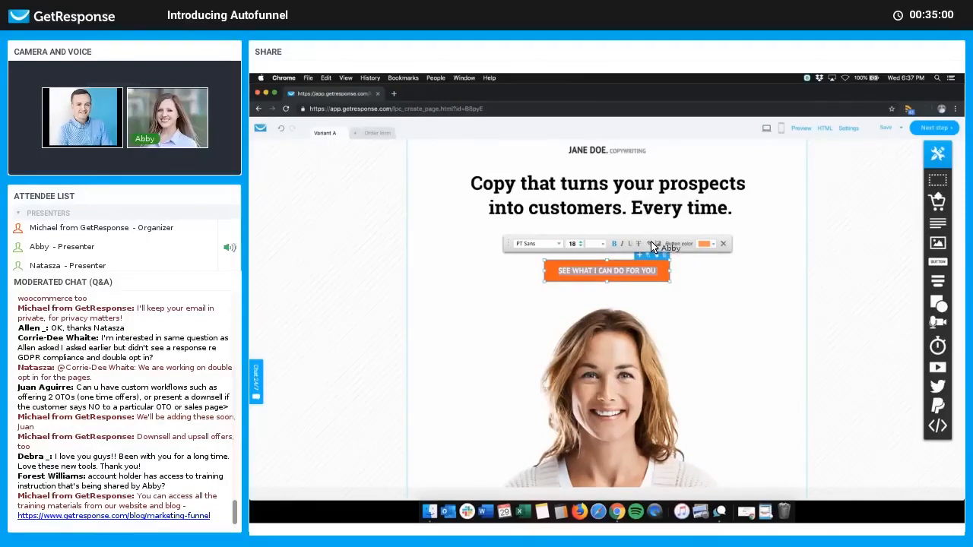
pyautogui.click(651, 244)
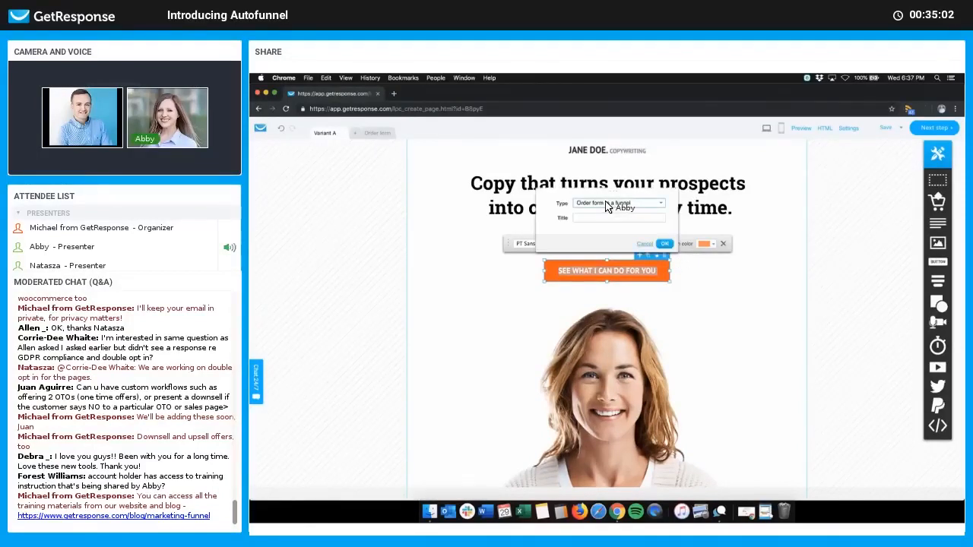
pyautogui.click(606, 205)
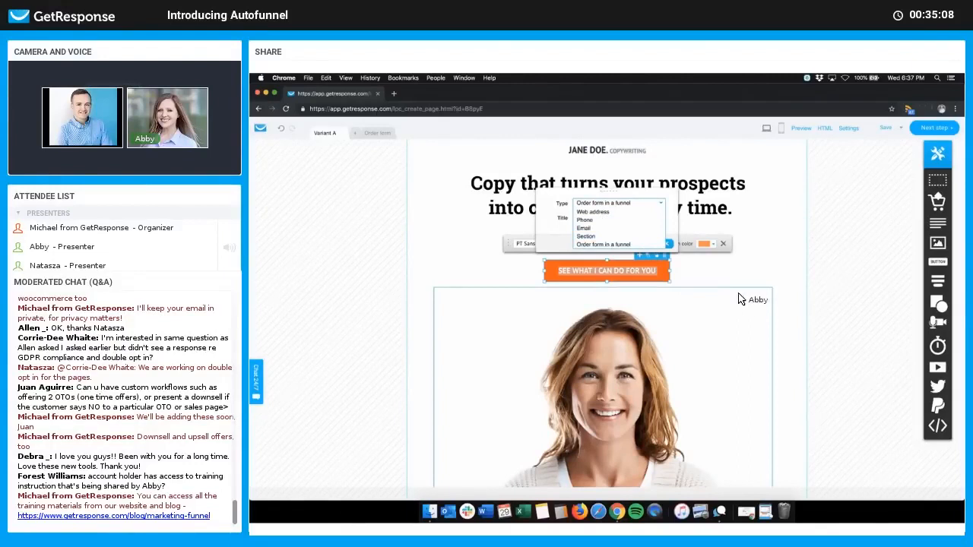
pyautogui.click(812, 313)
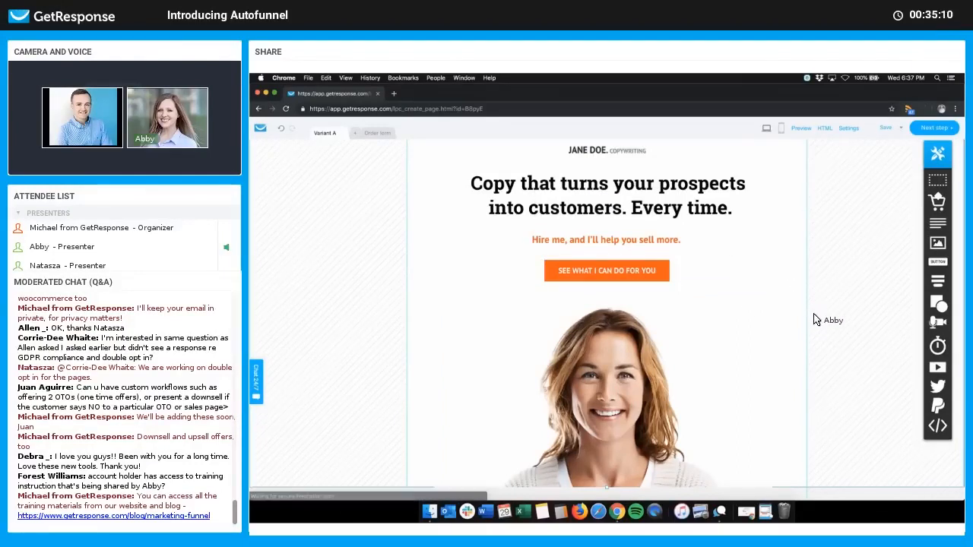
pyautogui.scroll(-3, 813, 319)
pyautogui.scroll(3, 745, 289)
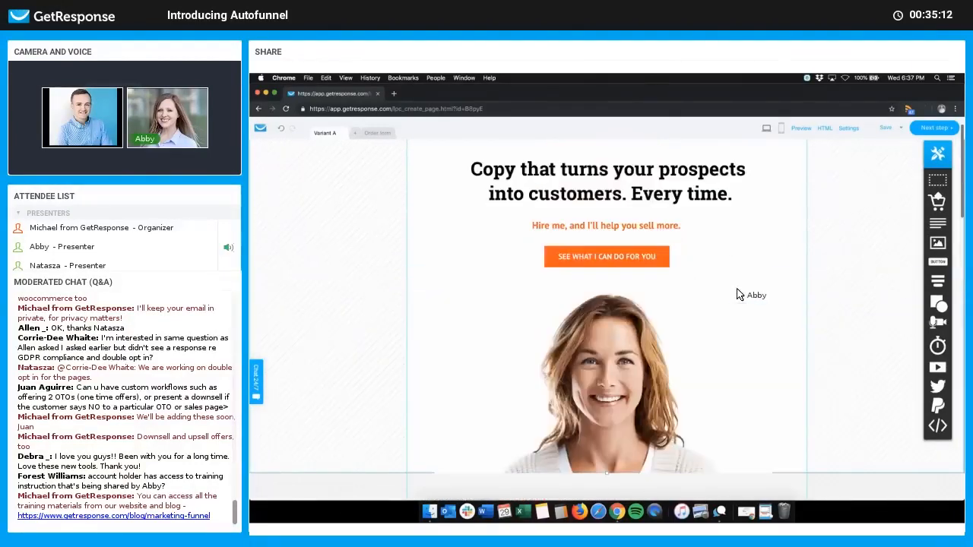
pyautogui.scroll(-3, 740, 312)
pyautogui.scroll(-2, 715, 370)
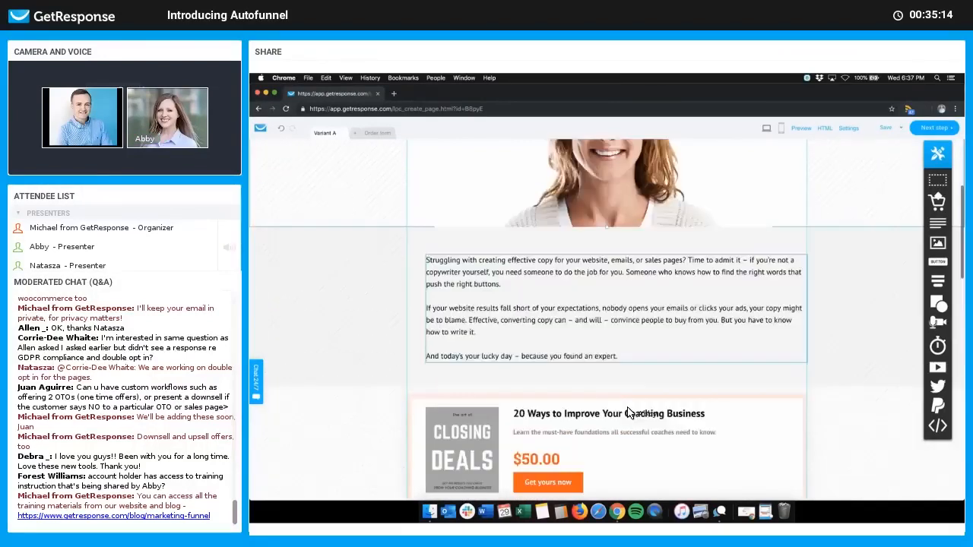
pyautogui.click(589, 433)
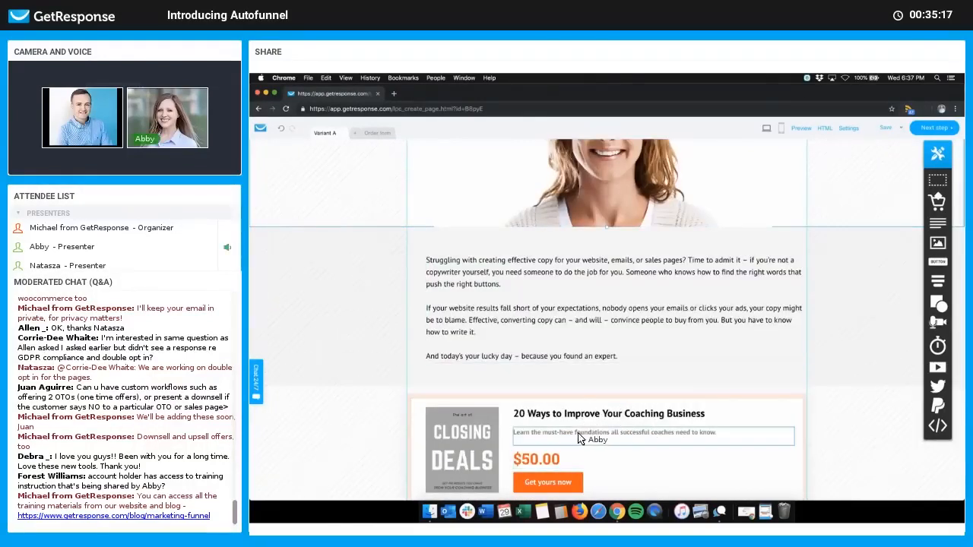
# Step: Link the hero 'See what I can do for you' button to page Section 3
pyautogui.scroll(4, 631, 228)
pyautogui.click(637, 216)
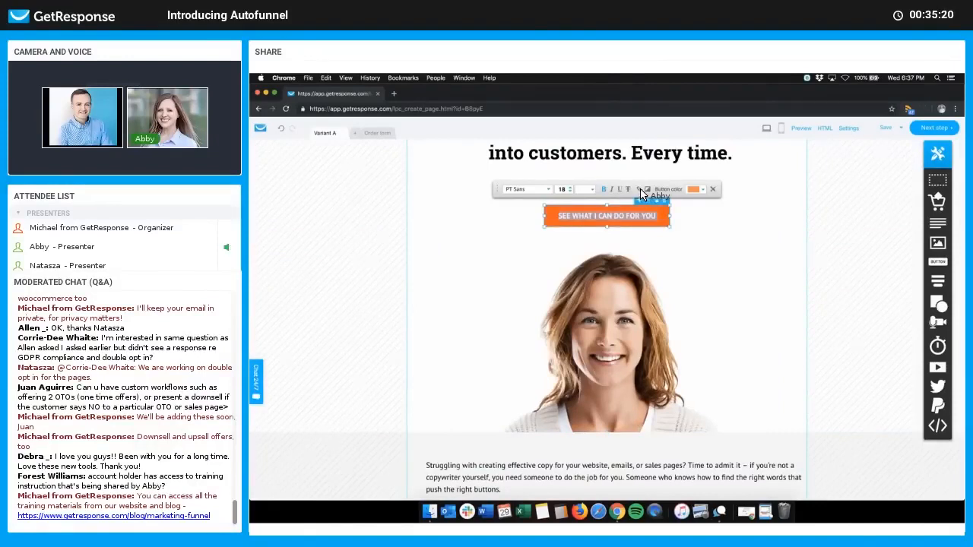
pyautogui.click(646, 190)
pyautogui.click(635, 181)
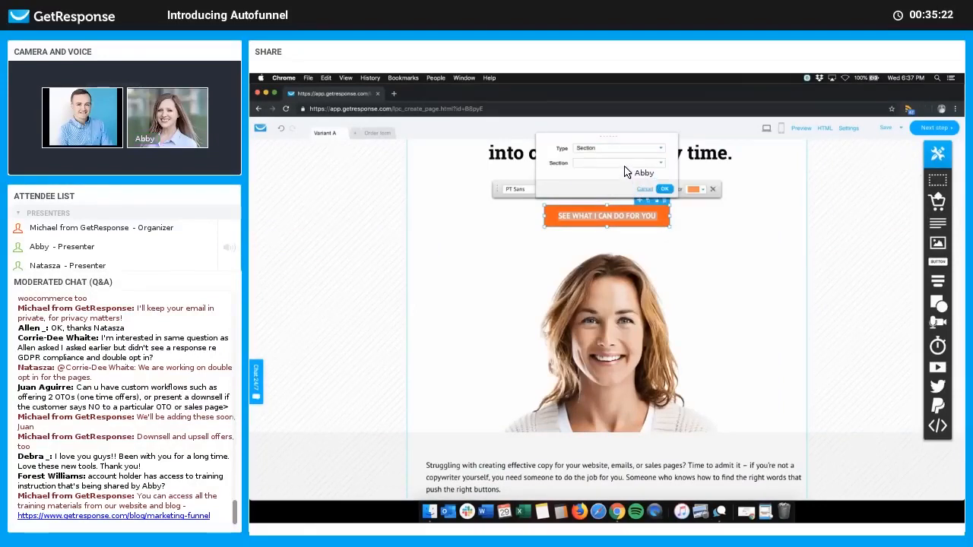
pyautogui.click(620, 163)
pyautogui.click(629, 188)
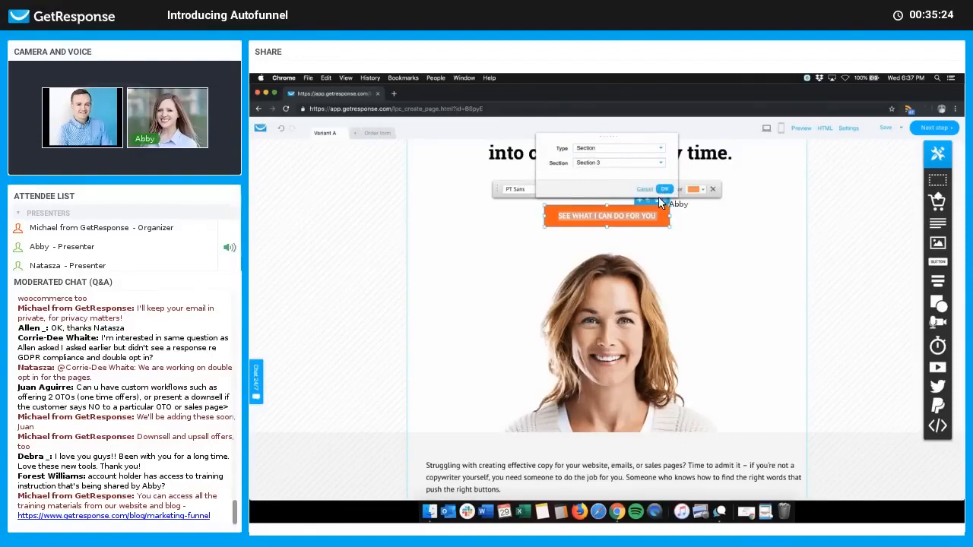
pyautogui.click(665, 190)
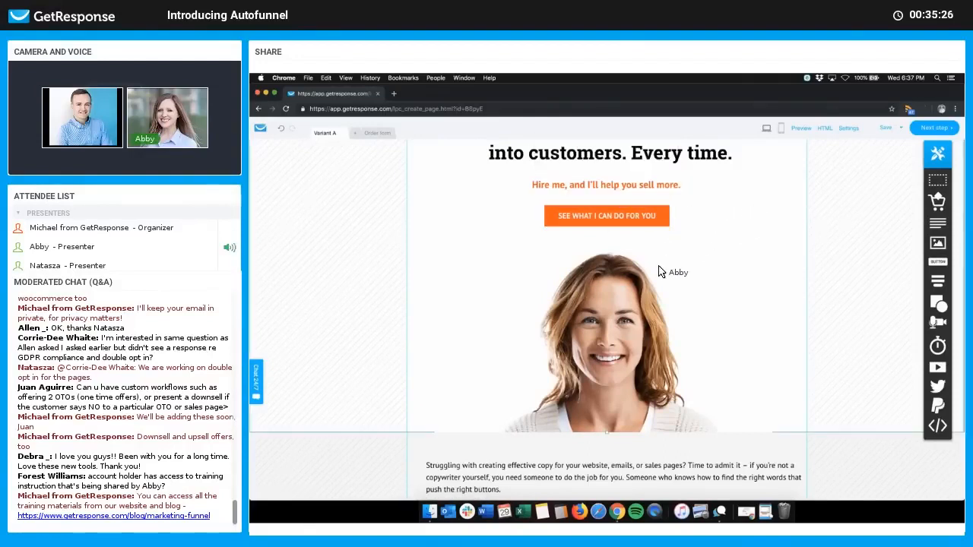
# Step: Review the whole Variant A sales page, then switch to the Order form page
pyautogui.scroll(-3, 665, 275)
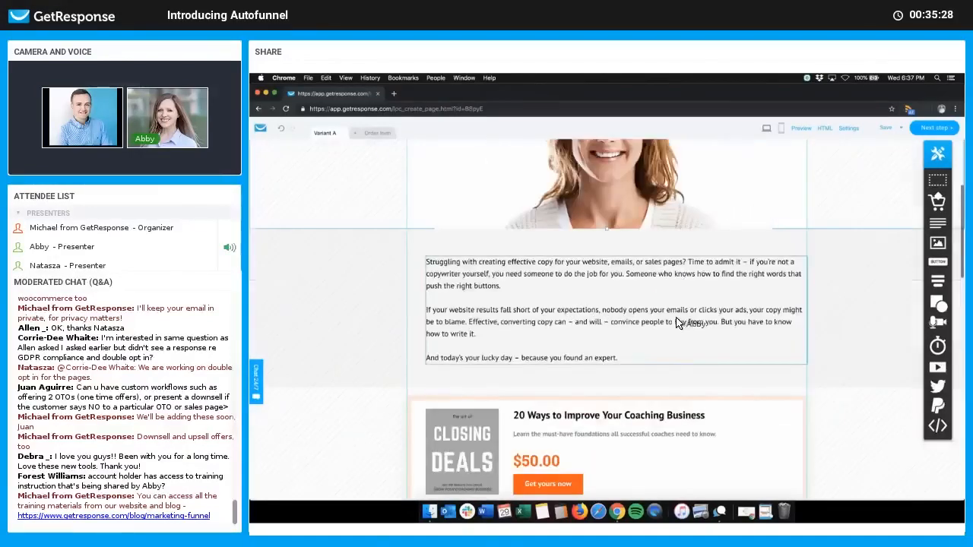
pyautogui.scroll(-4, 677, 323)
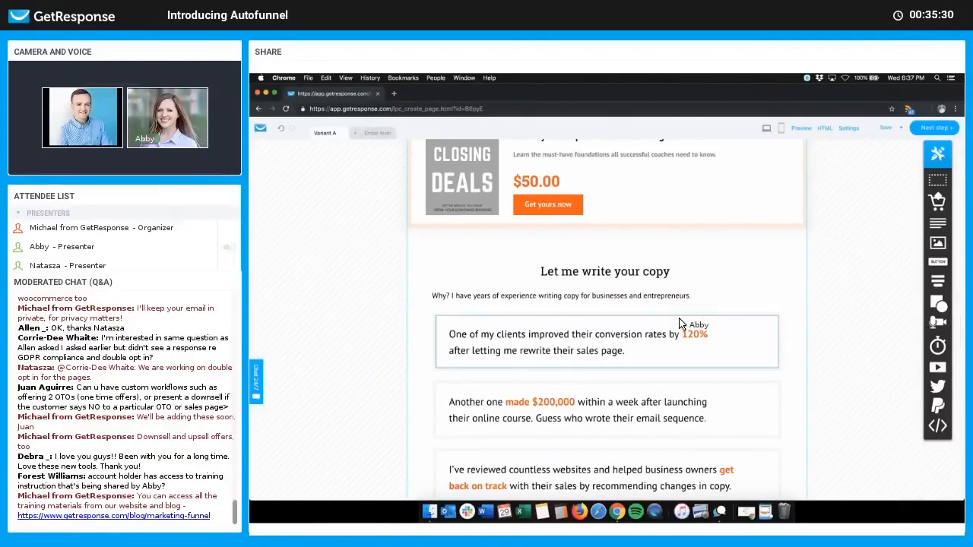
pyautogui.scroll(-1, 681, 325)
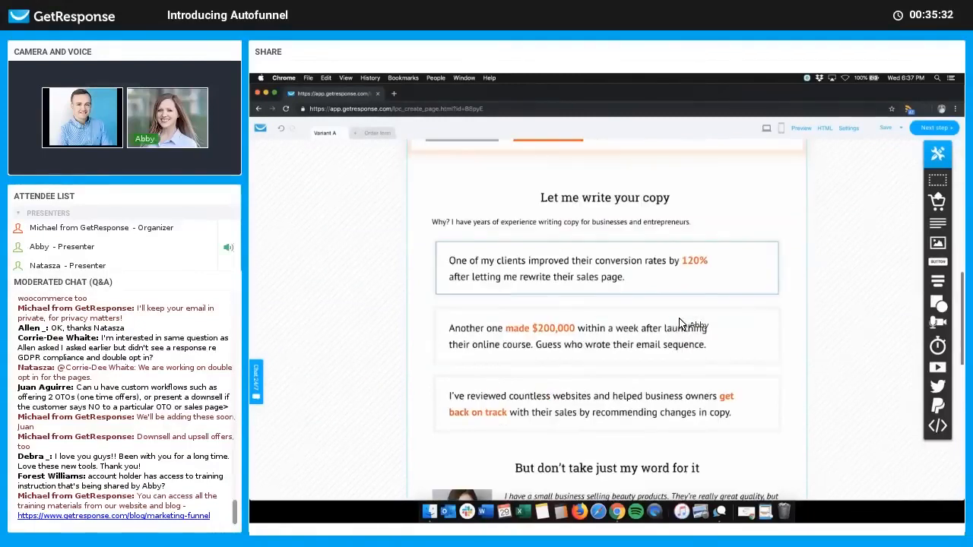
pyautogui.scroll(-5, 682, 245)
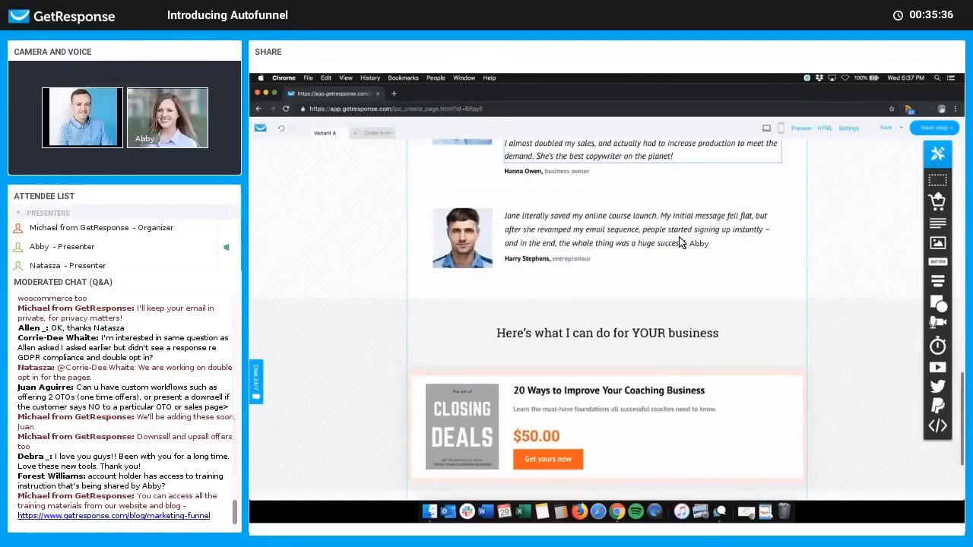
pyautogui.scroll(-2, 681, 244)
pyautogui.scroll(15, 682, 243)
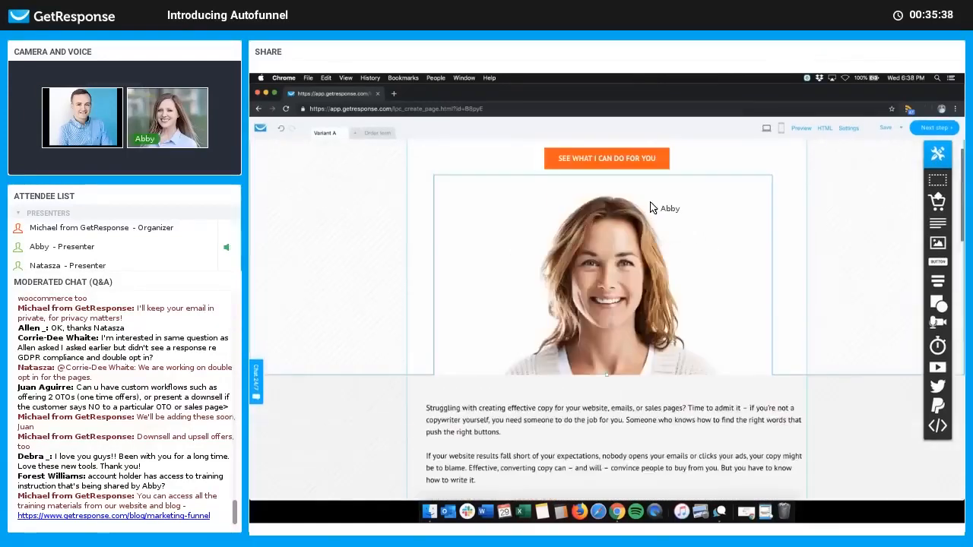
pyautogui.scroll(-4, 660, 317)
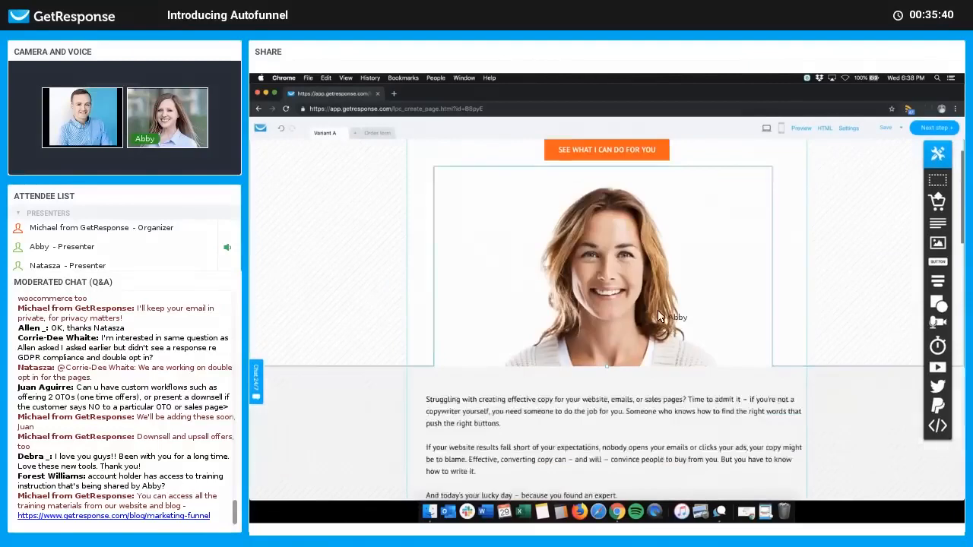
pyautogui.scroll(-1, 658, 316)
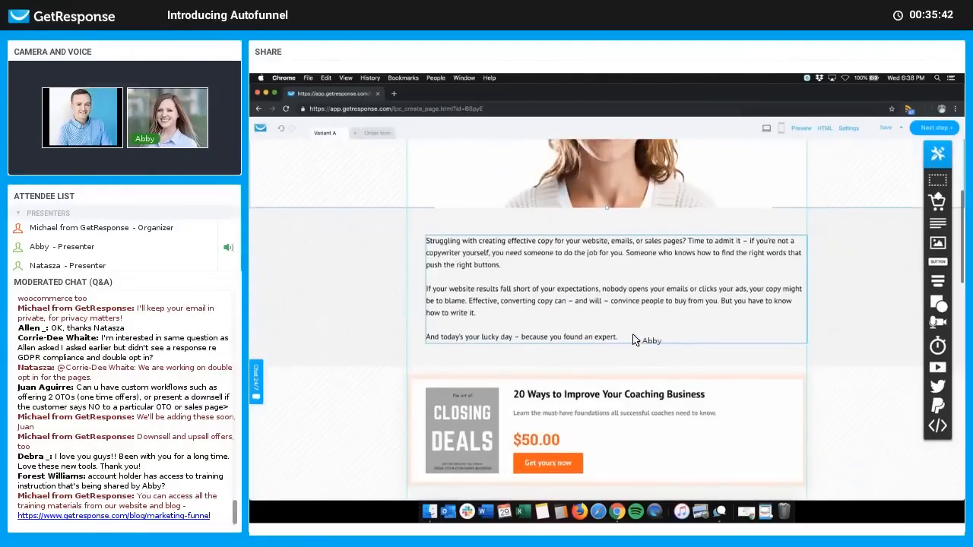
pyautogui.scroll(-3, 641, 361)
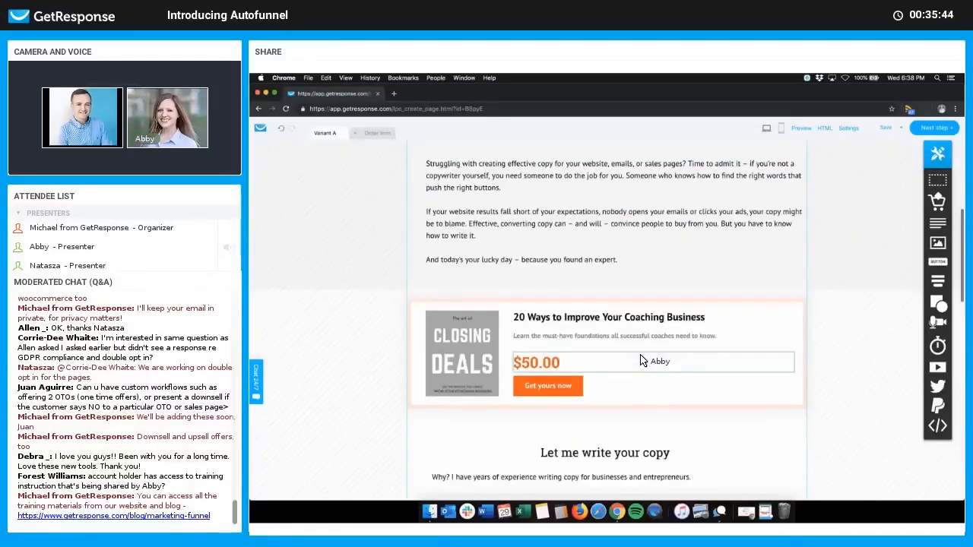
pyautogui.scroll(-1, 466, 222)
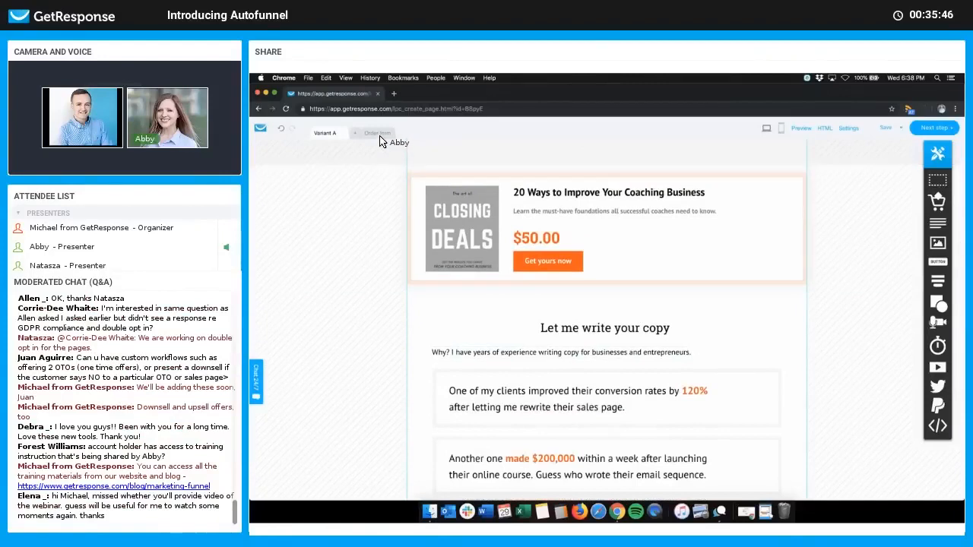
pyautogui.click(377, 133)
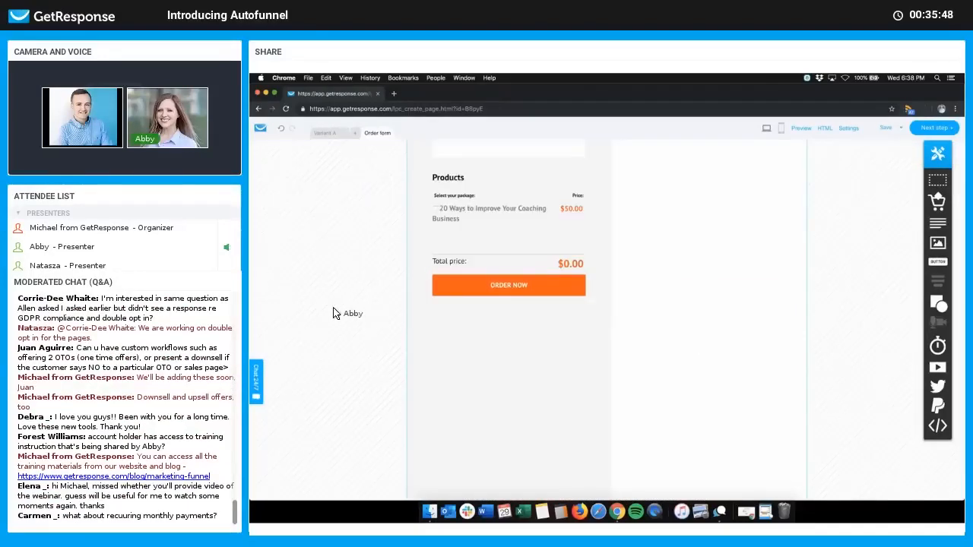
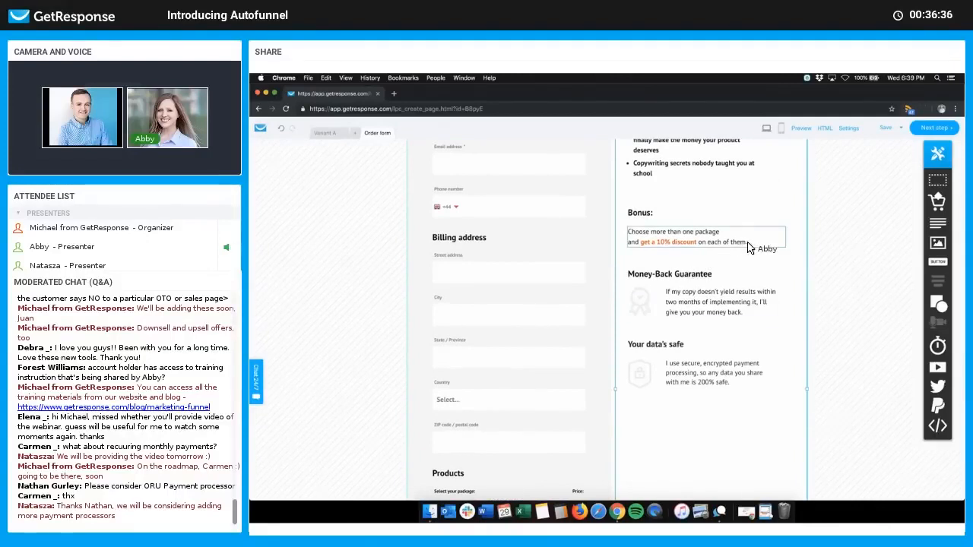
# Step: Scroll through the order form's contact and billing fields and the $50.00 coaching product
pyautogui.scroll(3, 749, 247)
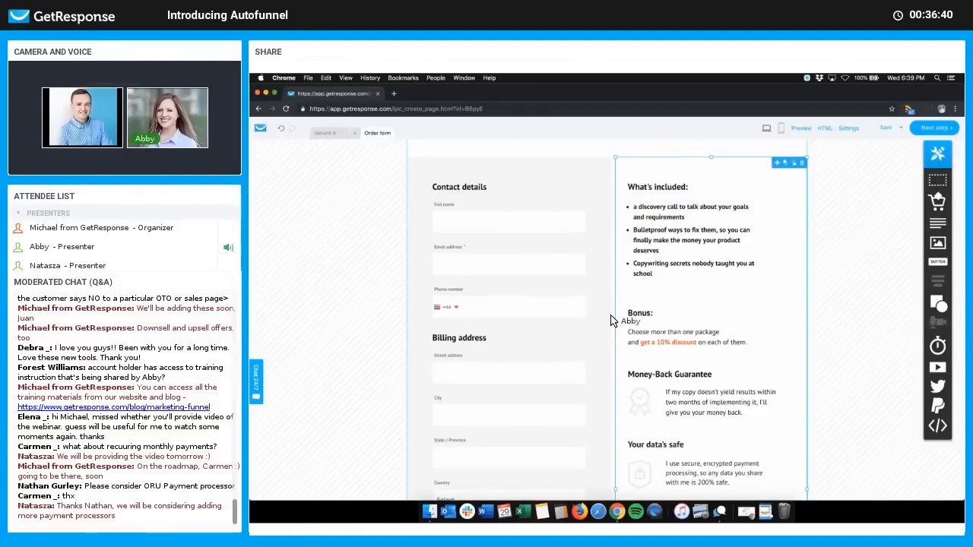
pyautogui.scroll(-6, 577, 342)
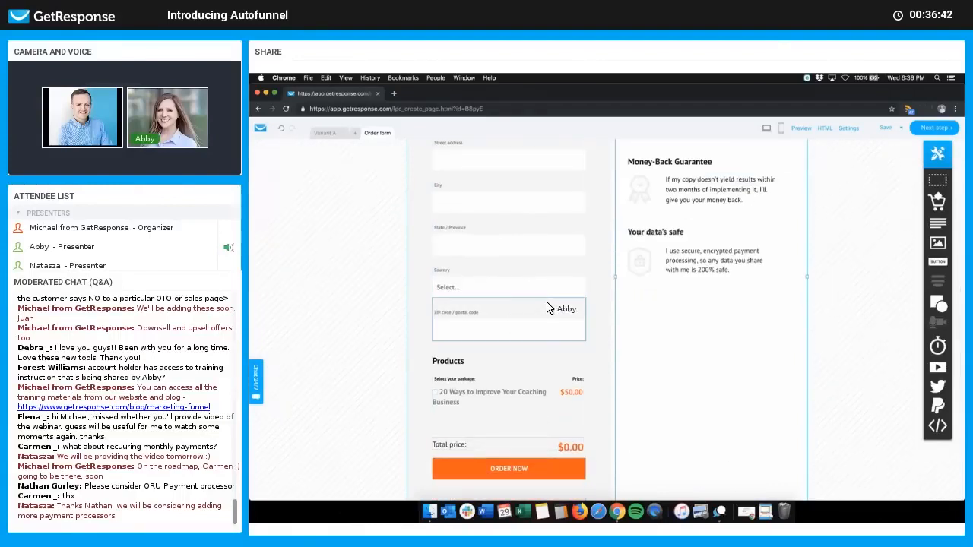
pyautogui.scroll(1, 532, 354)
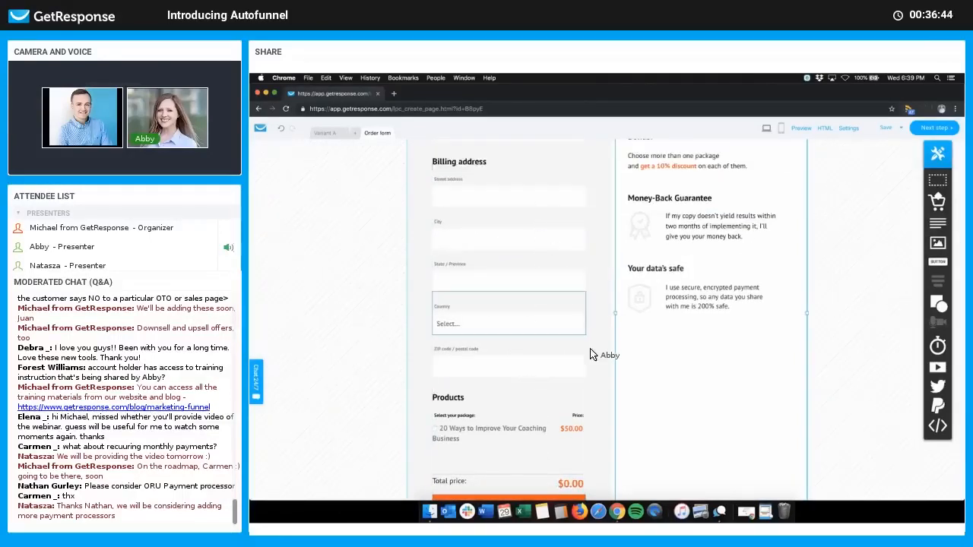
pyautogui.scroll(3, 644, 339)
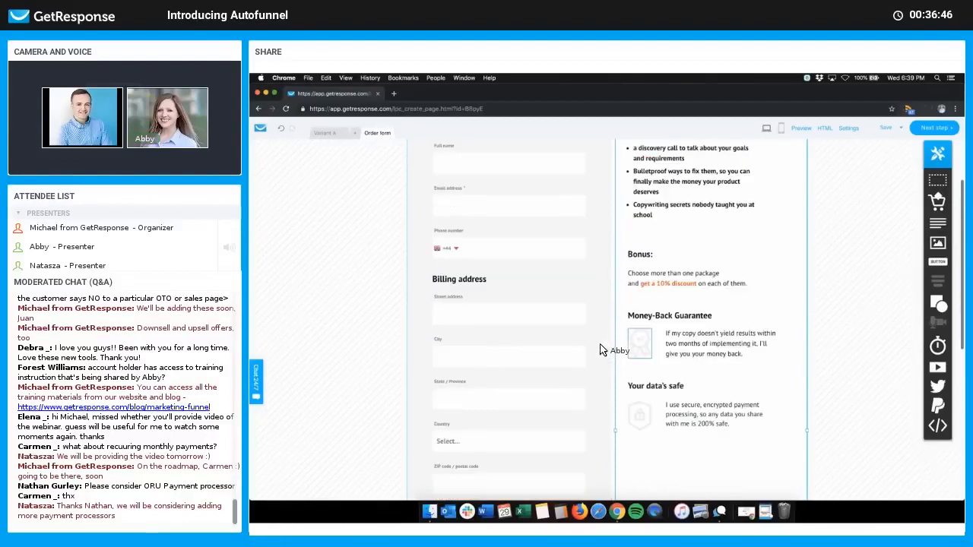
pyautogui.scroll(-5, 585, 335)
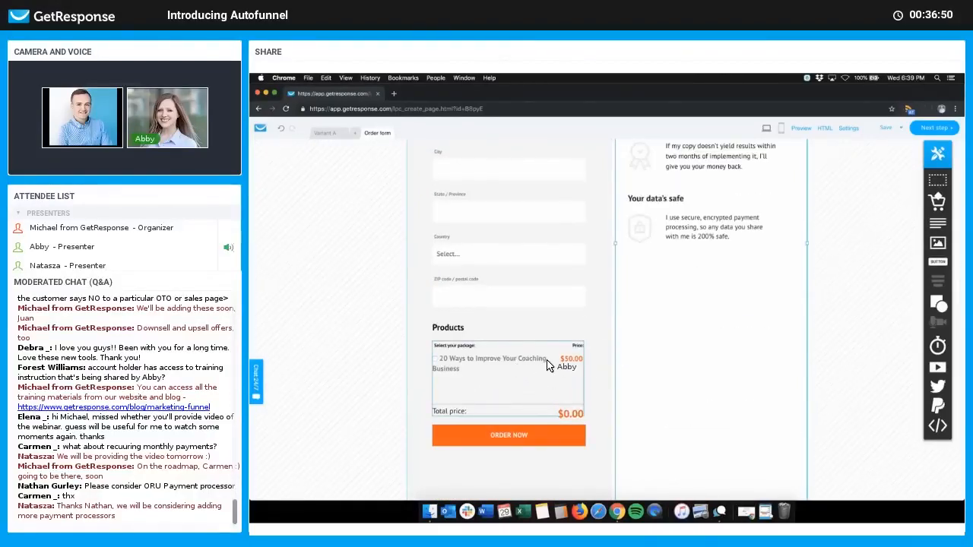
# Step: Return to the Variant A sales page and select the '20 Ways to Improve Your Coaching Business' product box
pyautogui.click(324, 133)
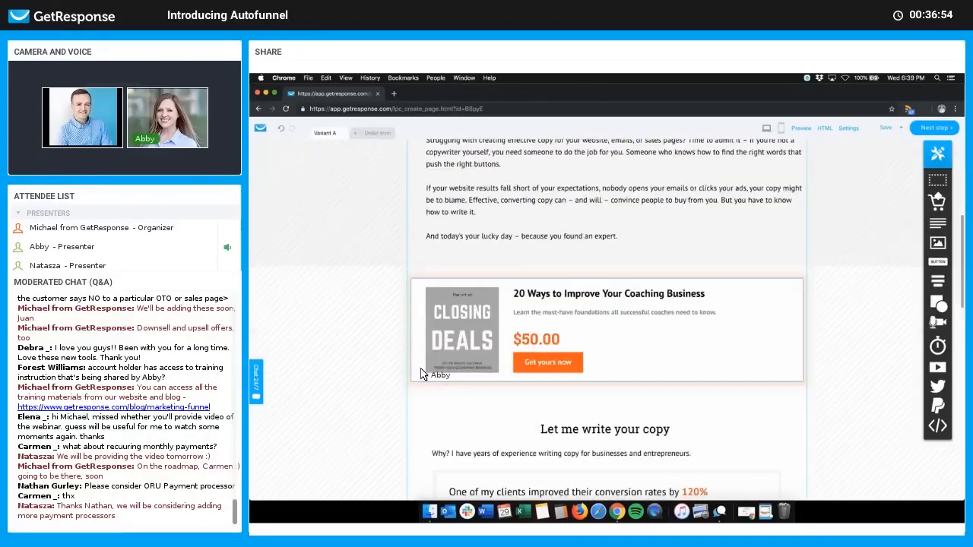
pyautogui.click(430, 275)
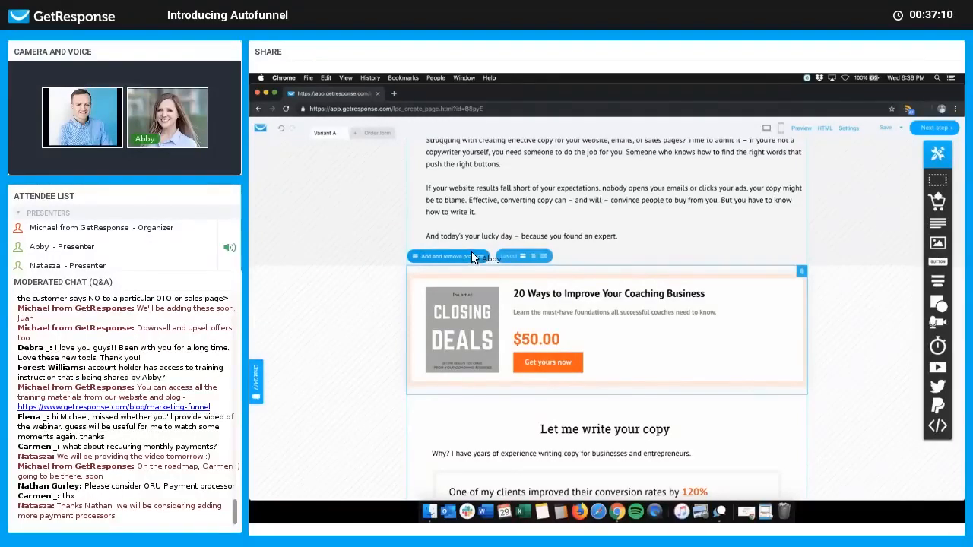
pyautogui.click(471, 256)
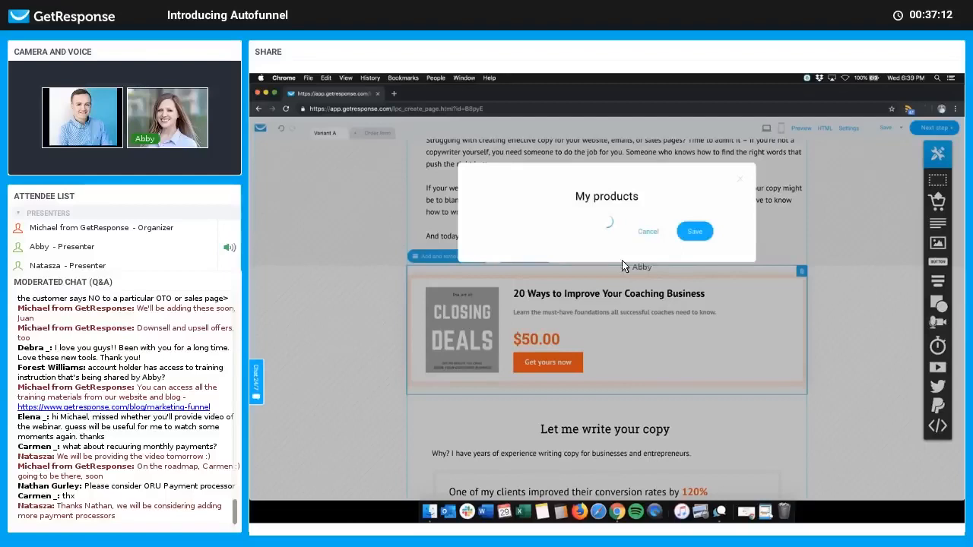
pyautogui.click(524, 301)
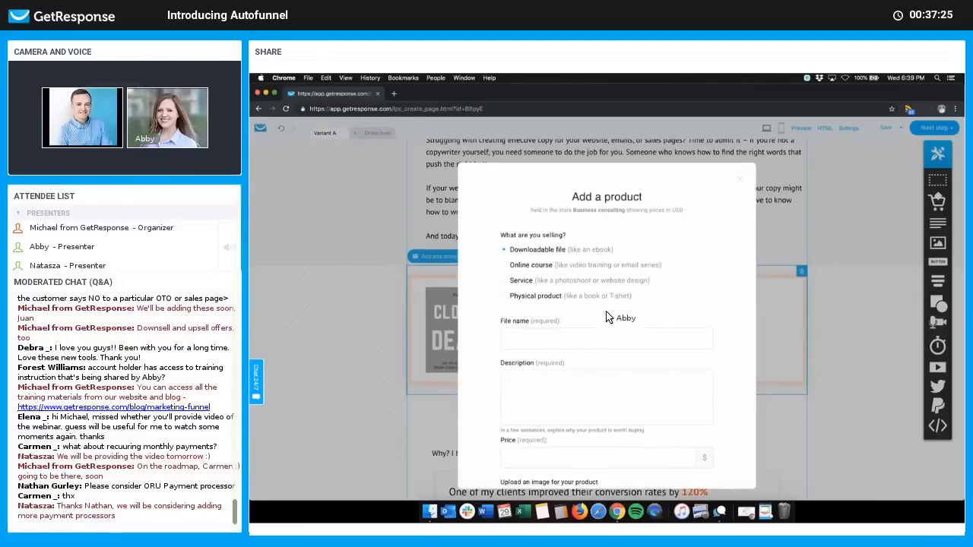
pyautogui.scroll(-10, 606, 318)
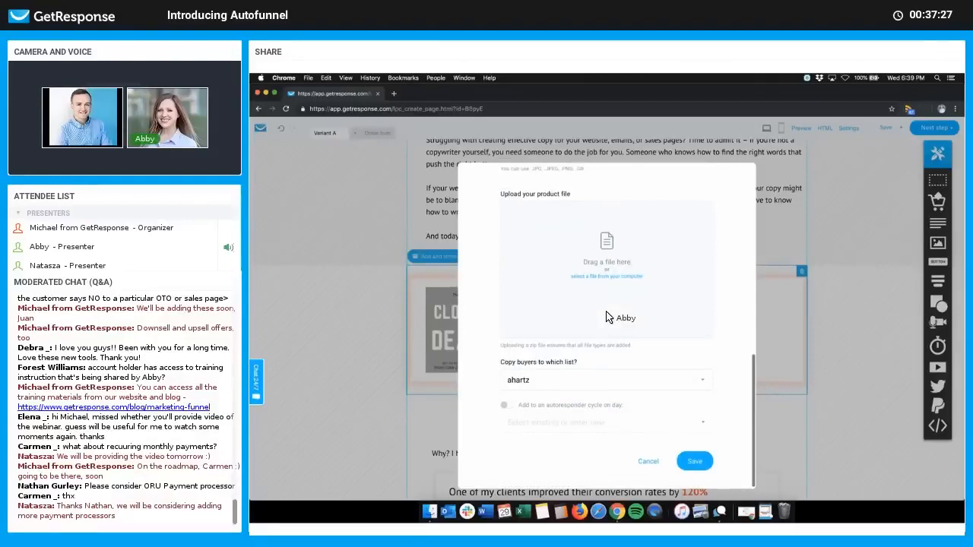
pyautogui.scroll(4, 606, 317)
pyautogui.scroll(5, 606, 318)
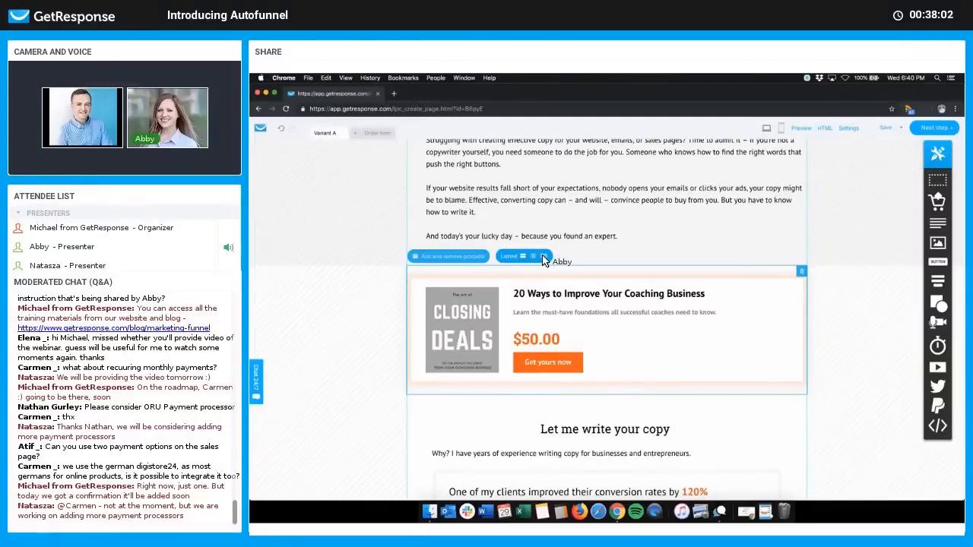
# Step: Try the product box's vertical layout, restore it to horizontal, then move to the Order form page
pyautogui.click(543, 257)
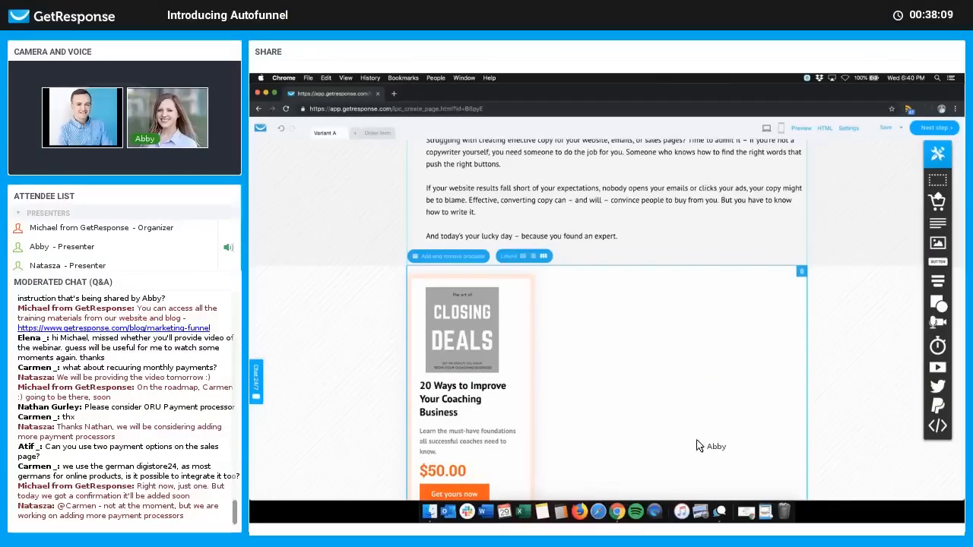
pyautogui.click(533, 257)
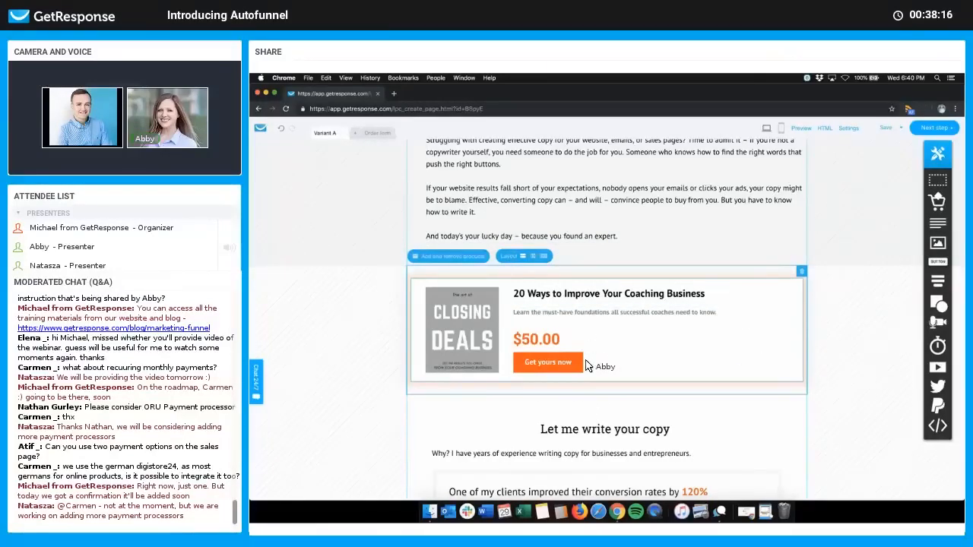
pyautogui.scroll(-1, 587, 366)
pyautogui.scroll(-2, 587, 367)
pyautogui.scroll(5, 517, 354)
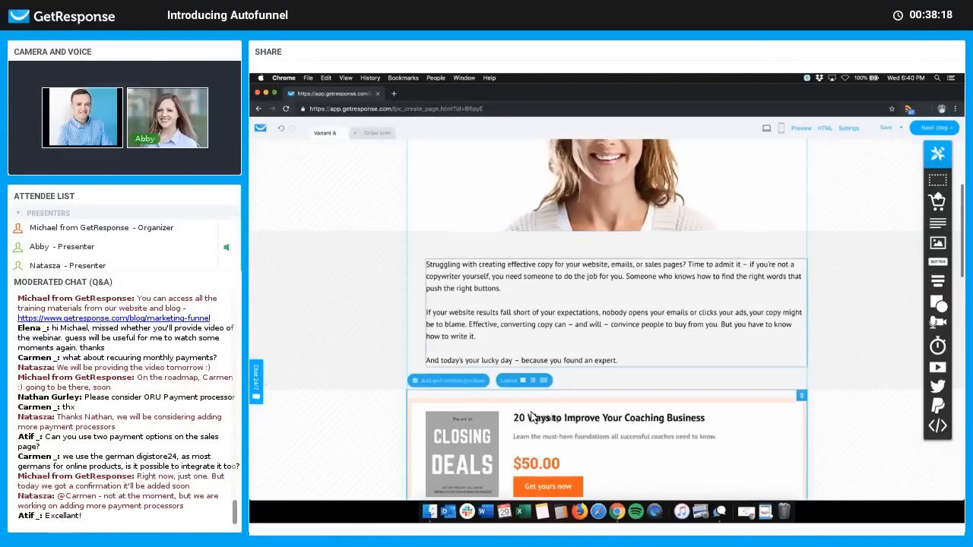
pyautogui.click(378, 134)
pyautogui.scroll(-3, 441, 305)
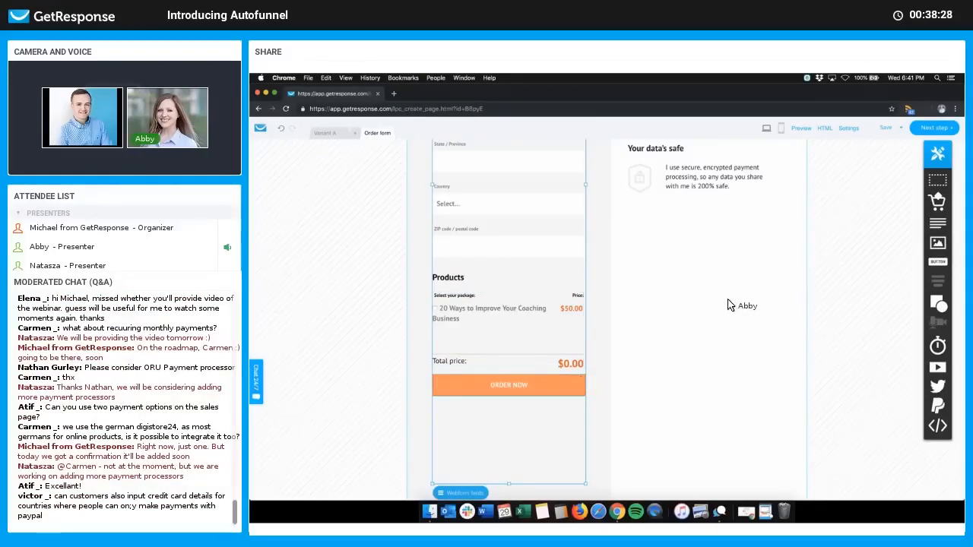
# Step: Look over the order form once more and proceed to the sales page settings step
pyautogui.scroll(10, 707, 259)
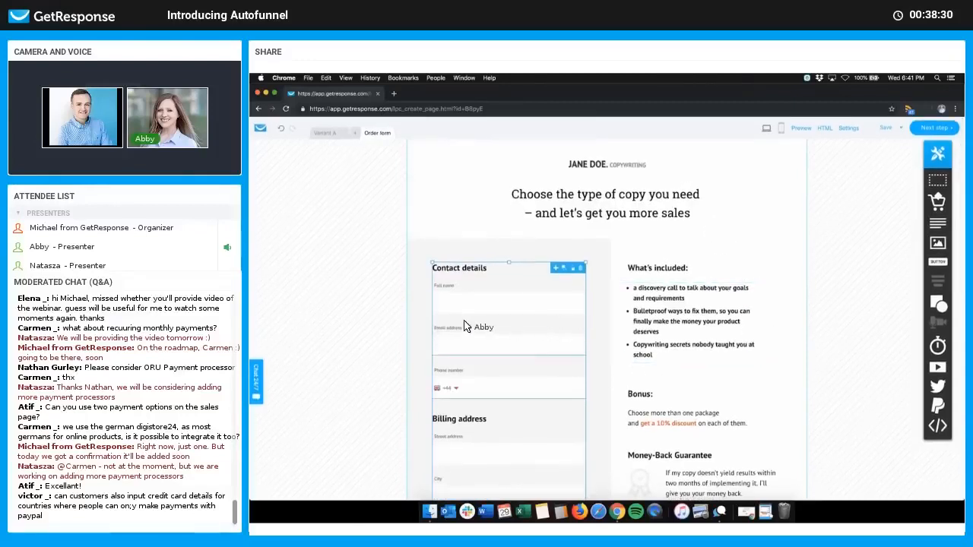
pyautogui.scroll(-3, 518, 425)
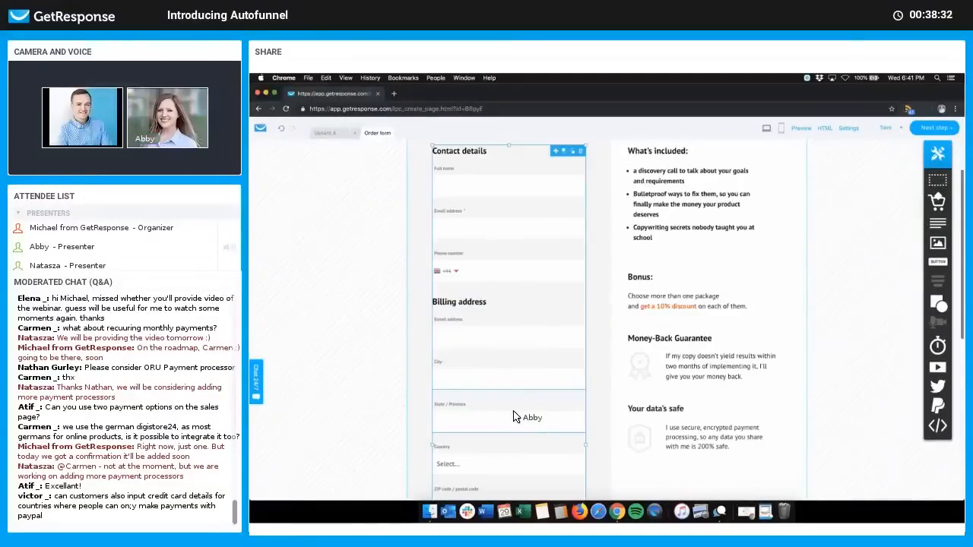
pyautogui.scroll(-1, 511, 430)
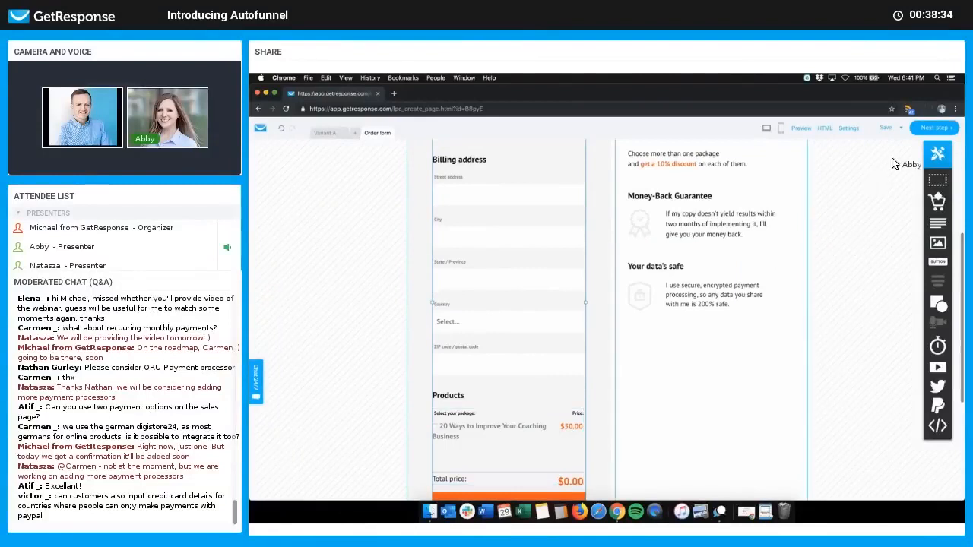
pyautogui.scroll(2, 892, 161)
pyautogui.click(932, 130)
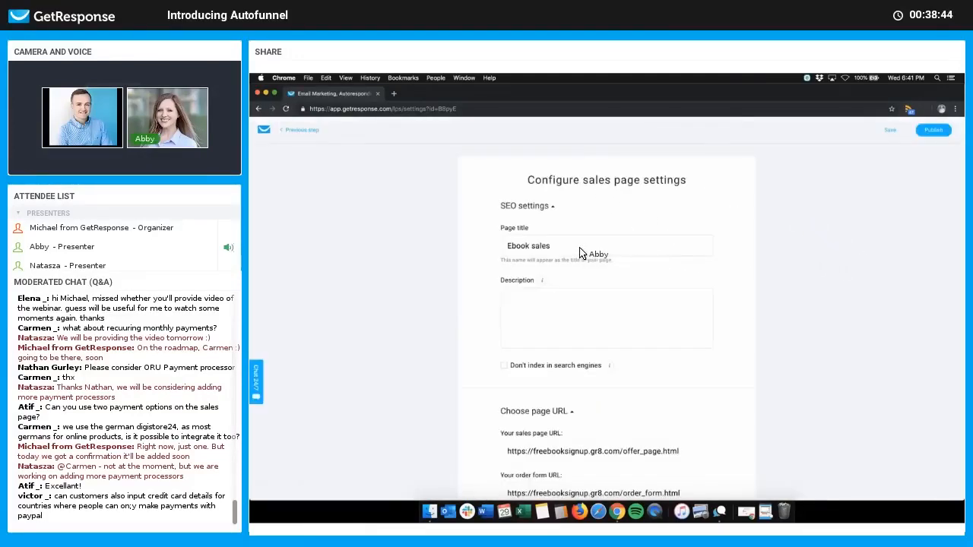
# Step: Title the sales page '20 Must Have Coaching Tips' and describe it 'Get the must-have guide; a foundation for all successful coaches.'
pyautogui.click(578, 251)
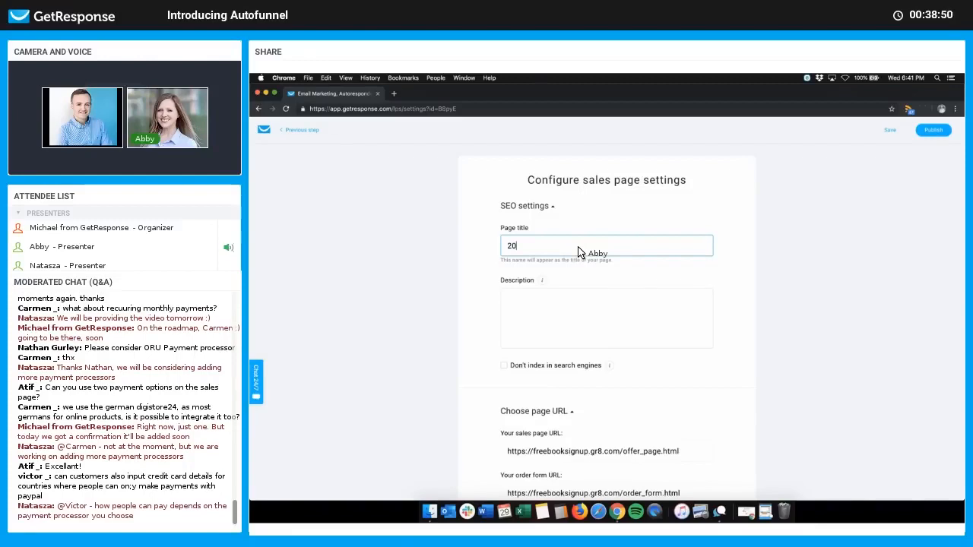
pyautogui.write('20 Must Have Coaching Tips')
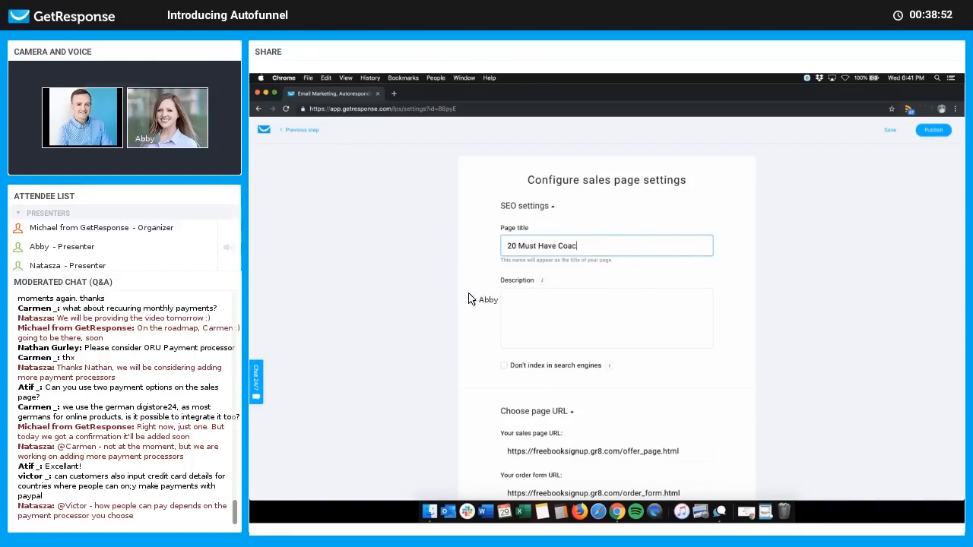
pyautogui.click(565, 323)
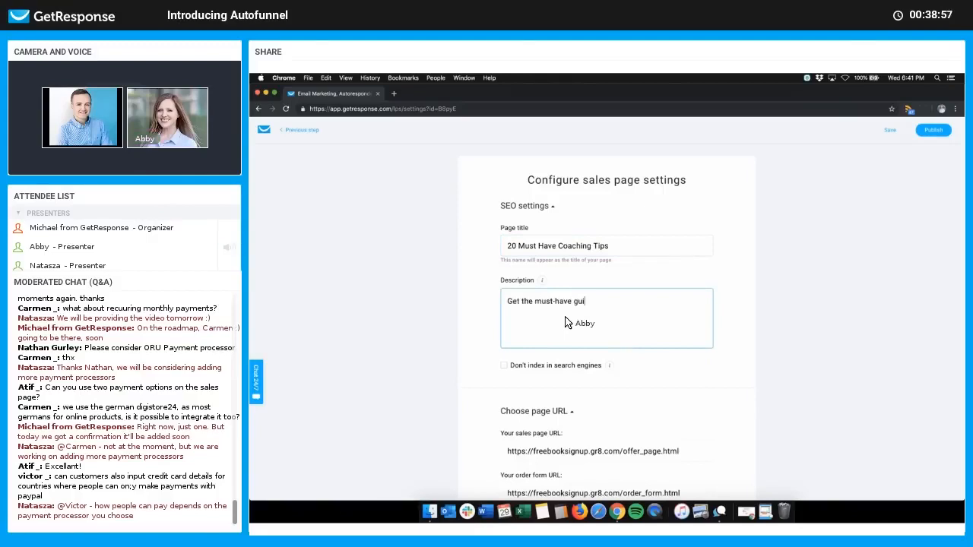
pyautogui.write('Get the must-have guide; a foundation for all successful coaches.')
pyautogui.scroll(-3, 605, 348)
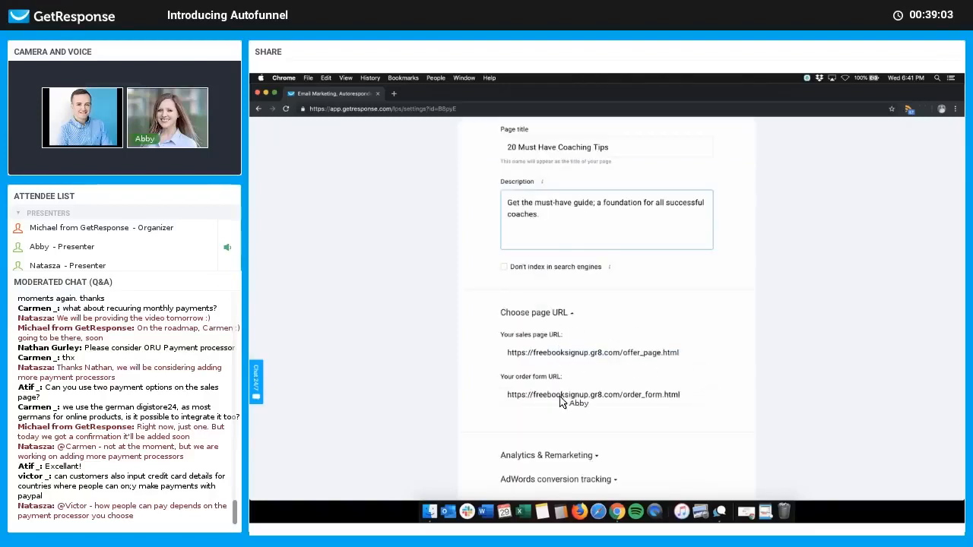
pyautogui.scroll(-2, 707, 370)
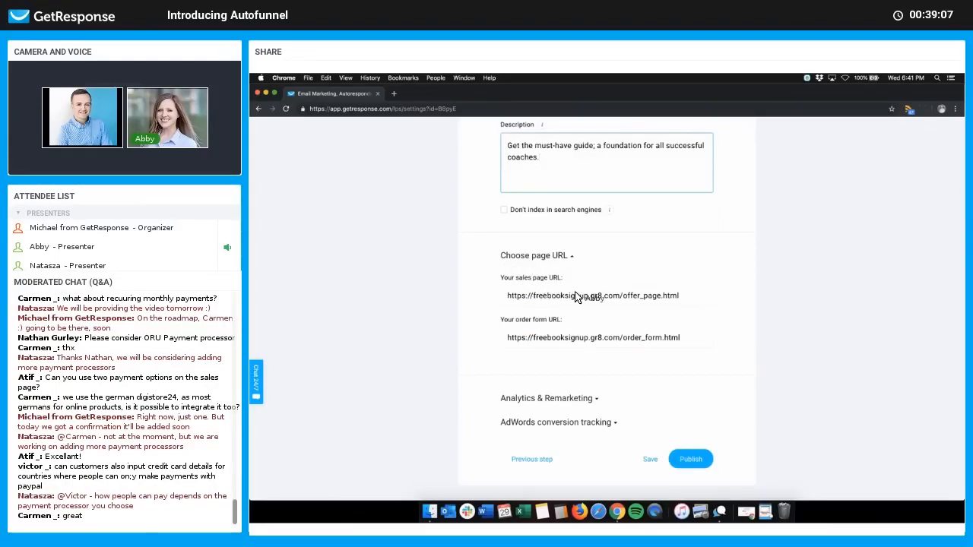
pyautogui.click(598, 295)
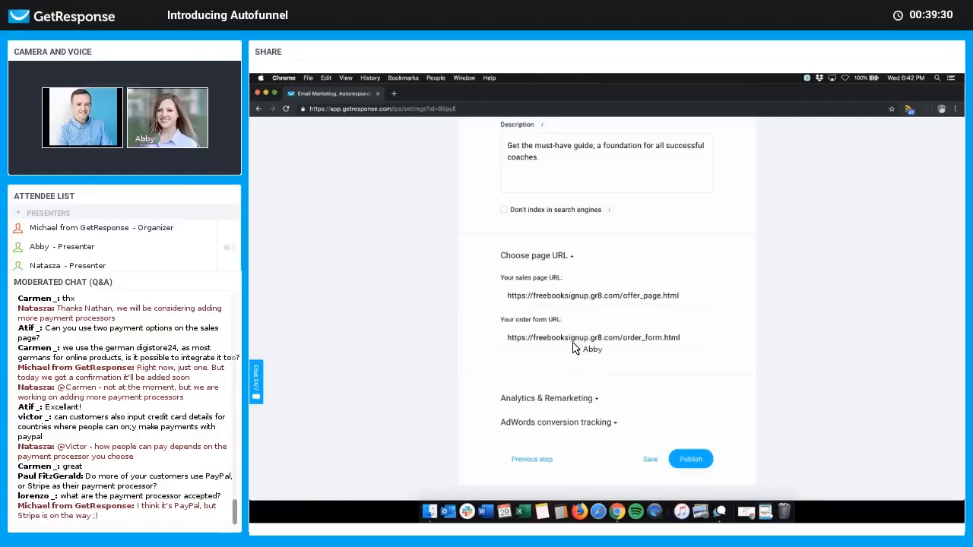
pyautogui.scroll(-2, 639, 337)
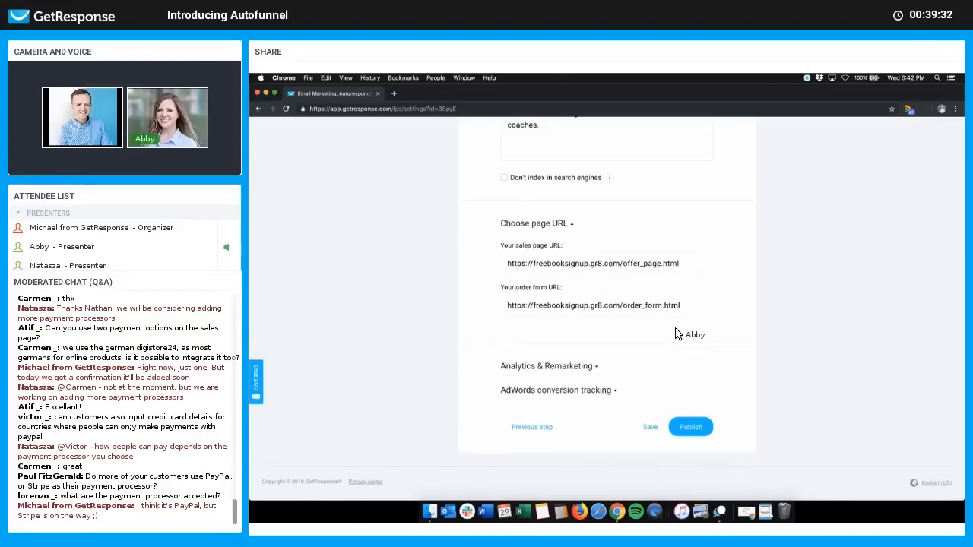
# Step: Publish the '20 Must Have Coaching Tips' sales page and review the funnel stages
pyautogui.click(700, 429)
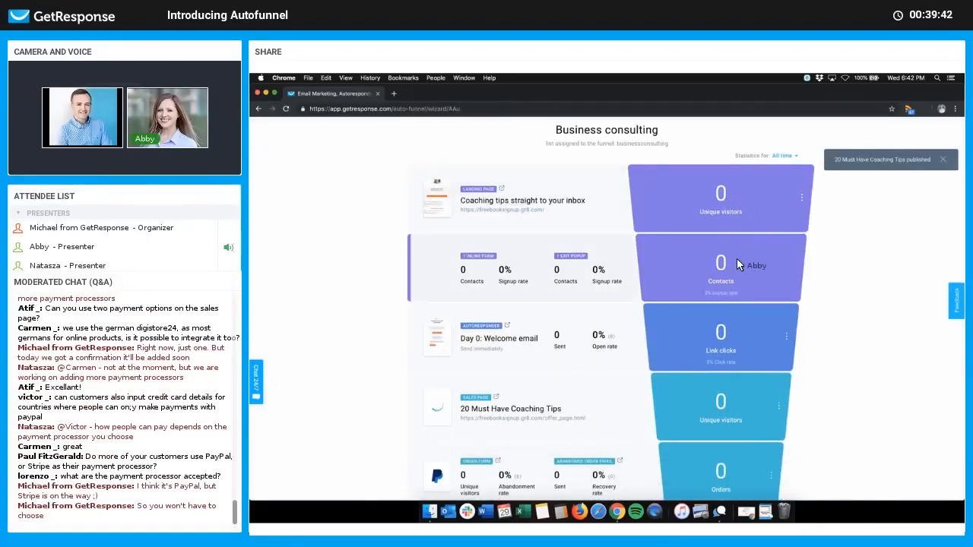
pyautogui.scroll(-1, 726, 249)
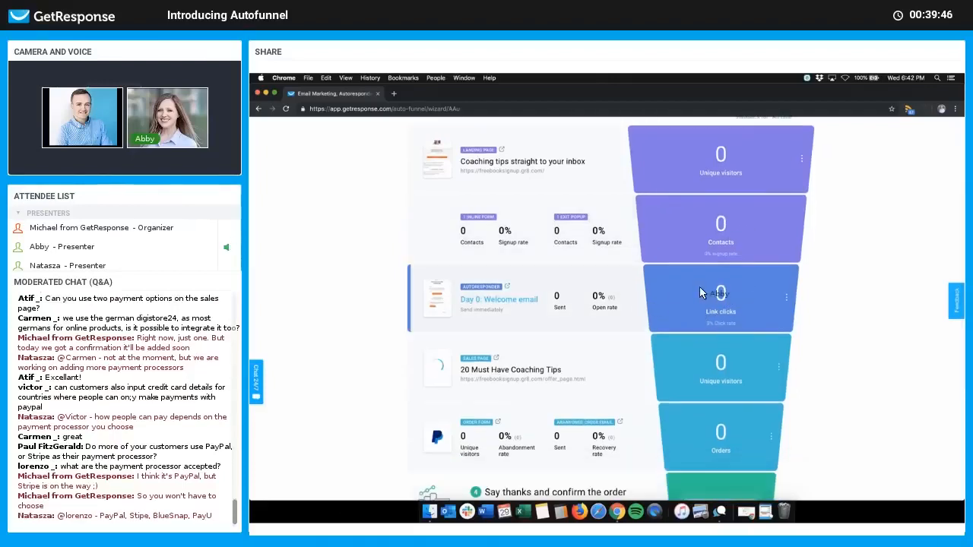
pyautogui.scroll(-1, 751, 293)
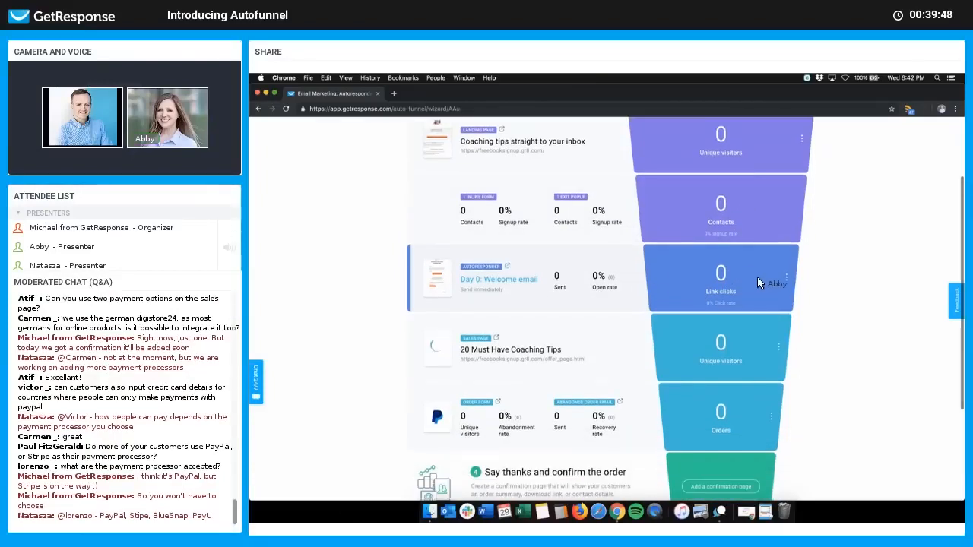
pyautogui.scroll(-1, 760, 282)
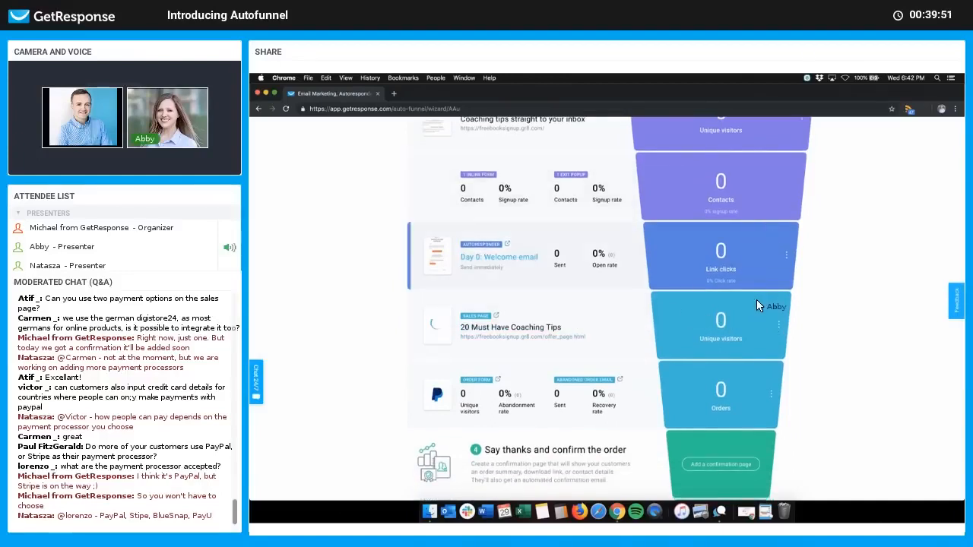
pyautogui.scroll(-2, 755, 289)
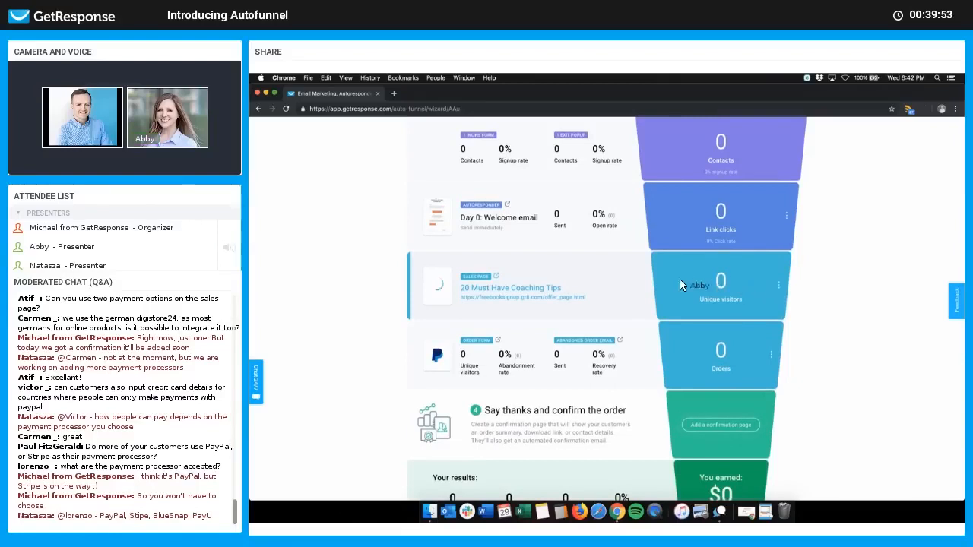
pyautogui.scroll(-3, 694, 279)
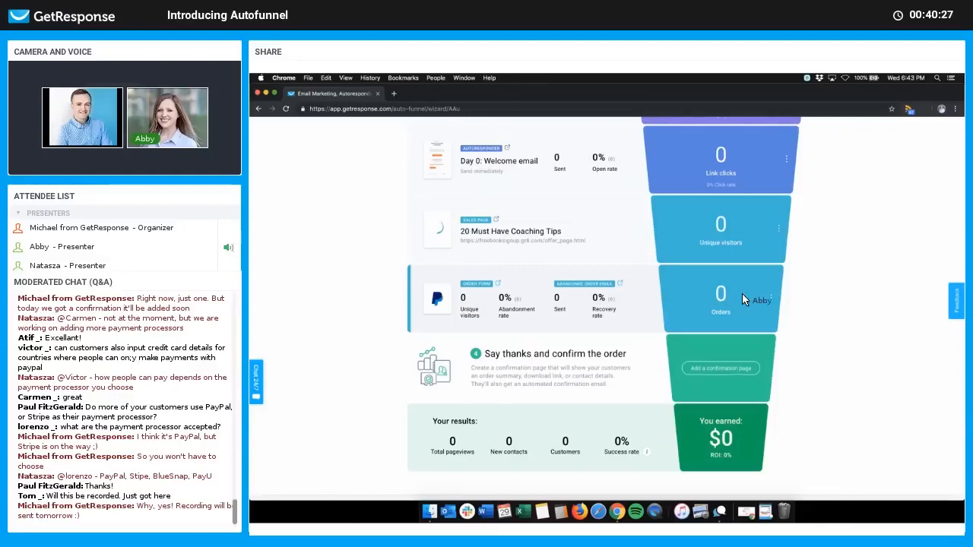
# Step: Preview the 'You left something behind' abandoned-order email from the Orders stage, then return to the overview
pyautogui.click(772, 300)
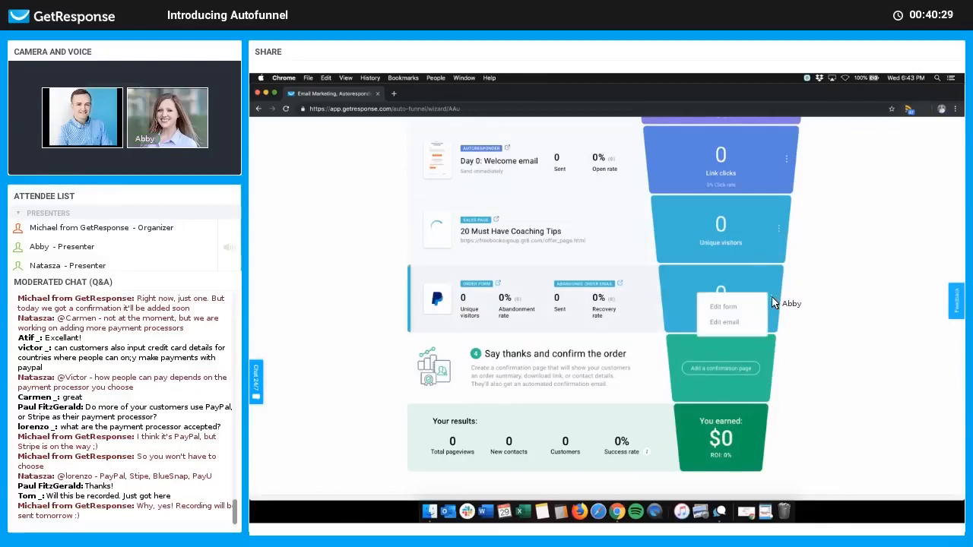
pyautogui.click(619, 283)
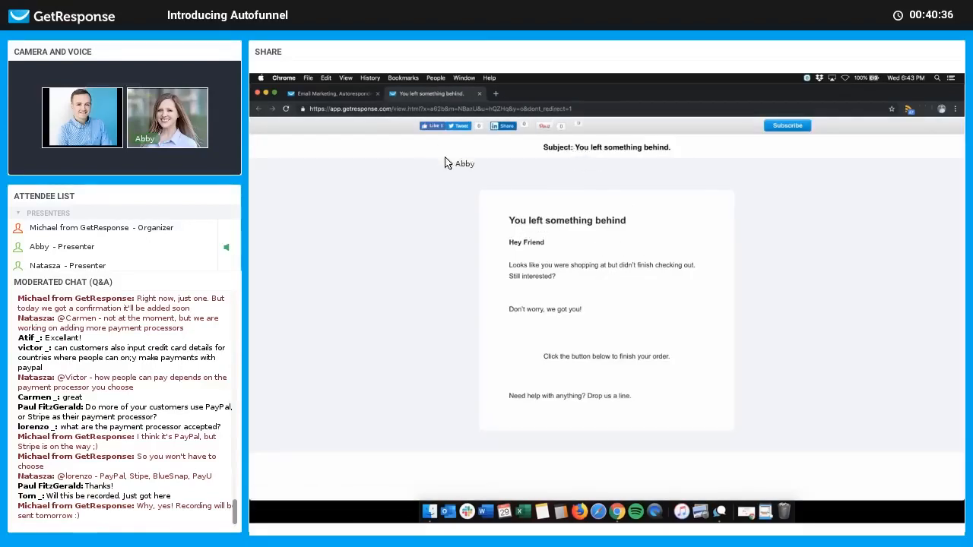
pyautogui.click(358, 98)
pyautogui.click(770, 298)
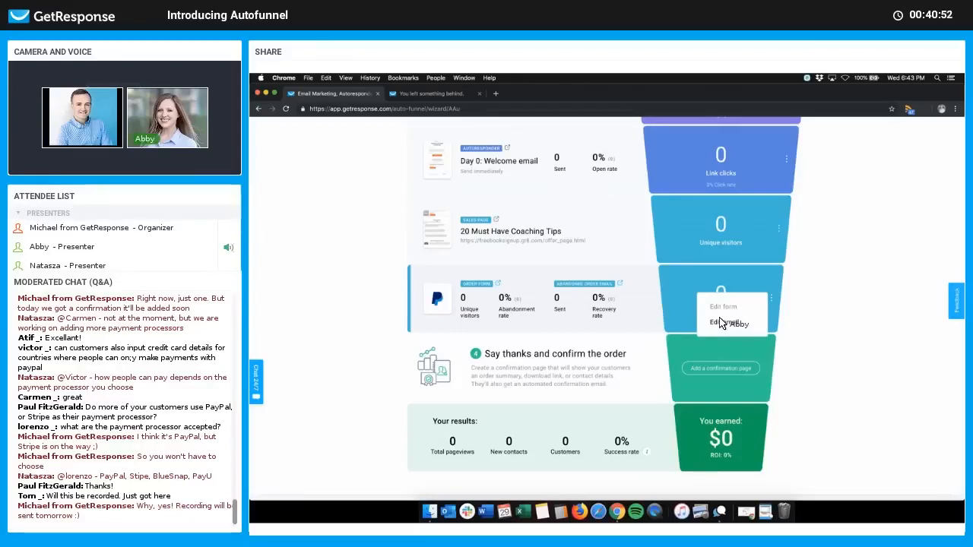
pyautogui.click(805, 338)
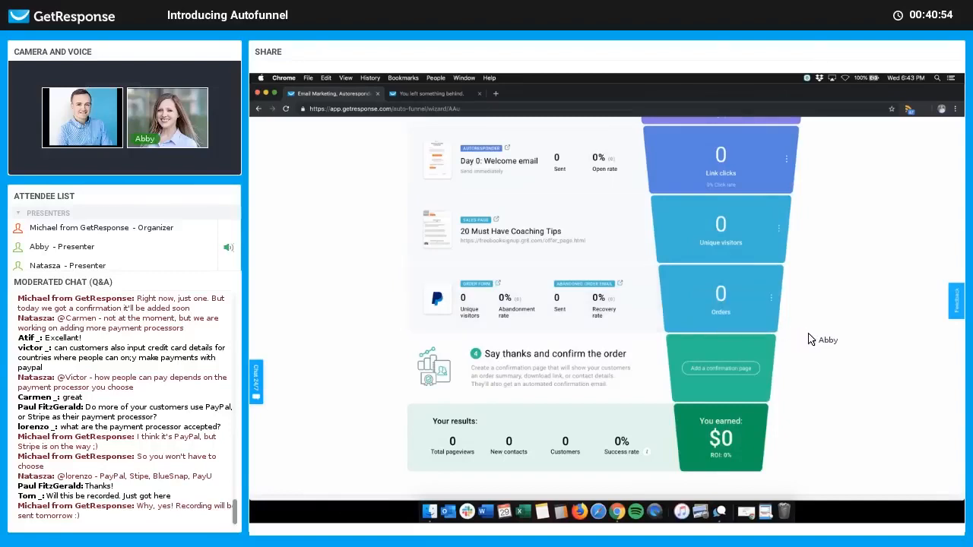
pyautogui.scroll(-1, 810, 339)
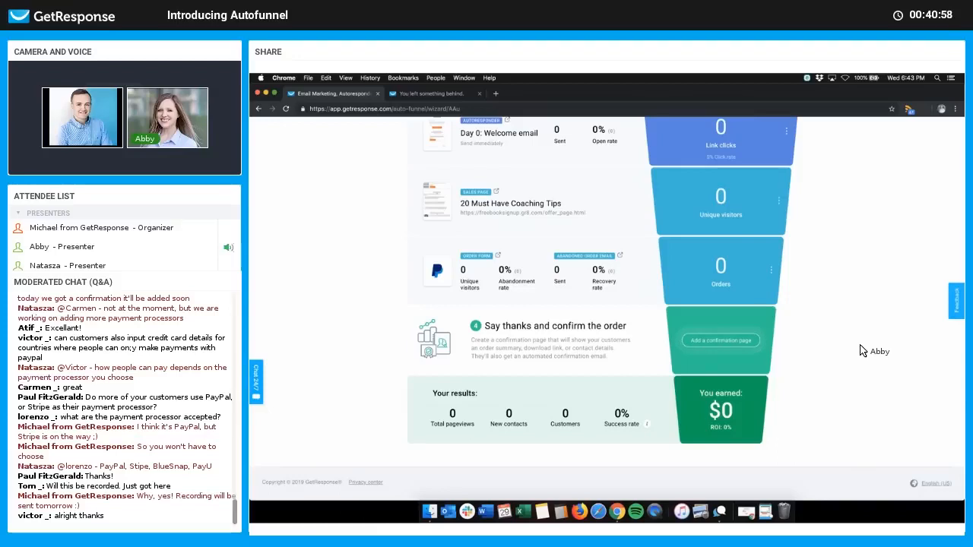
# Step: Add a confirmation page named 'Thanks for purchase' from the Copywriting services template
pyautogui.click(728, 341)
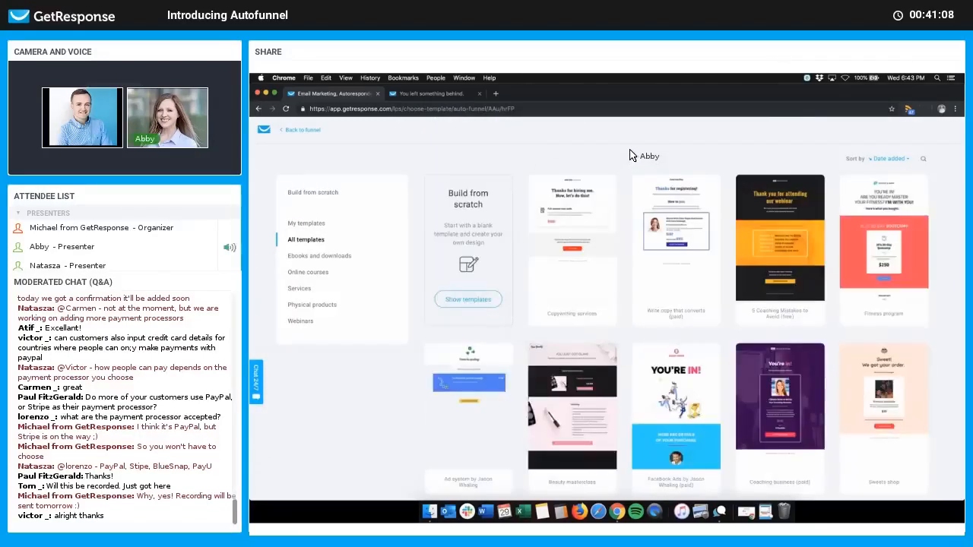
pyautogui.moveTo(567, 245)
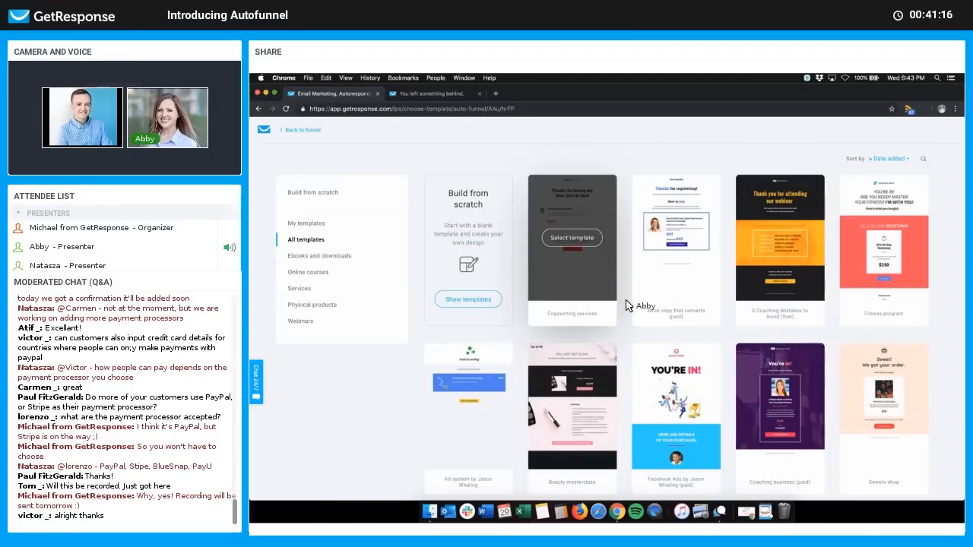
pyautogui.scroll(-10, 628, 307)
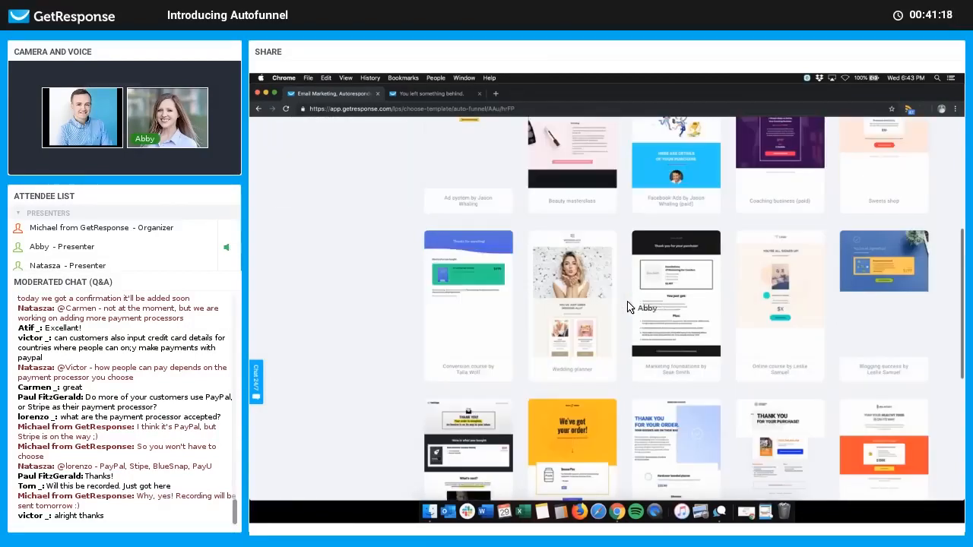
pyautogui.scroll(10, 616, 289)
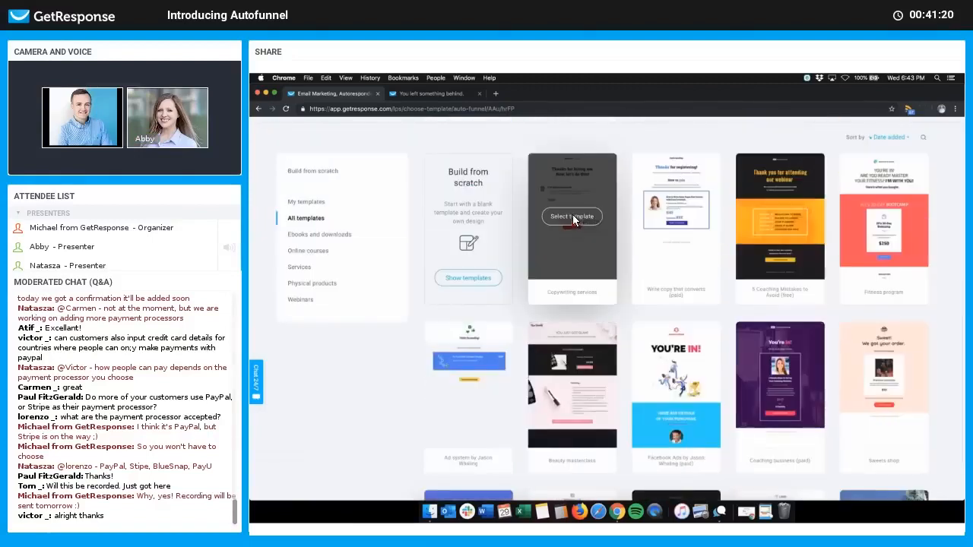
pyautogui.click(583, 178)
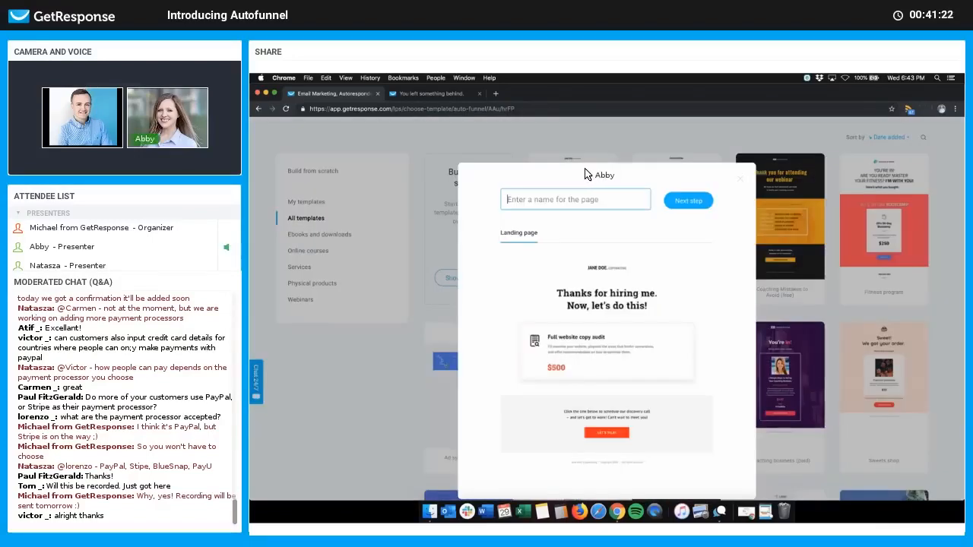
pyautogui.write('Thank')
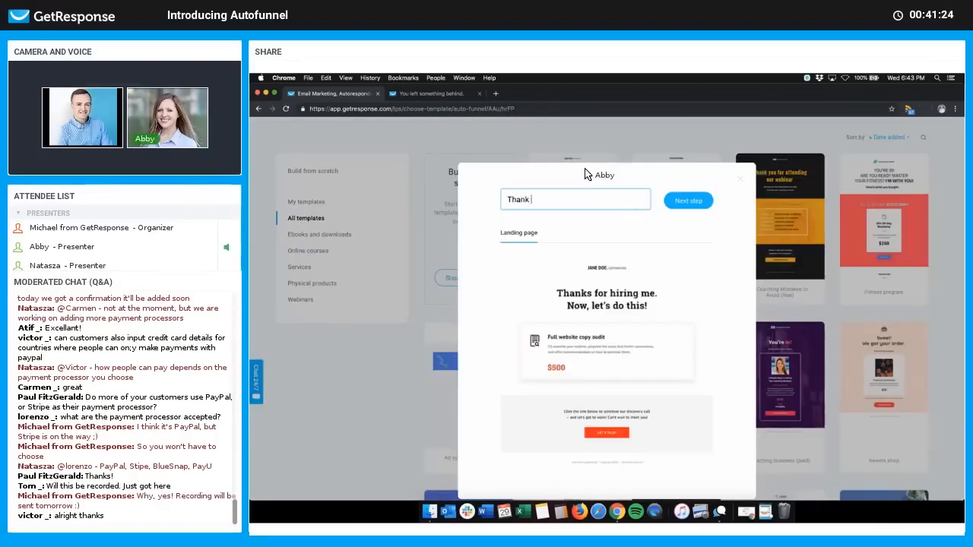
pyautogui.write('s for purchase')
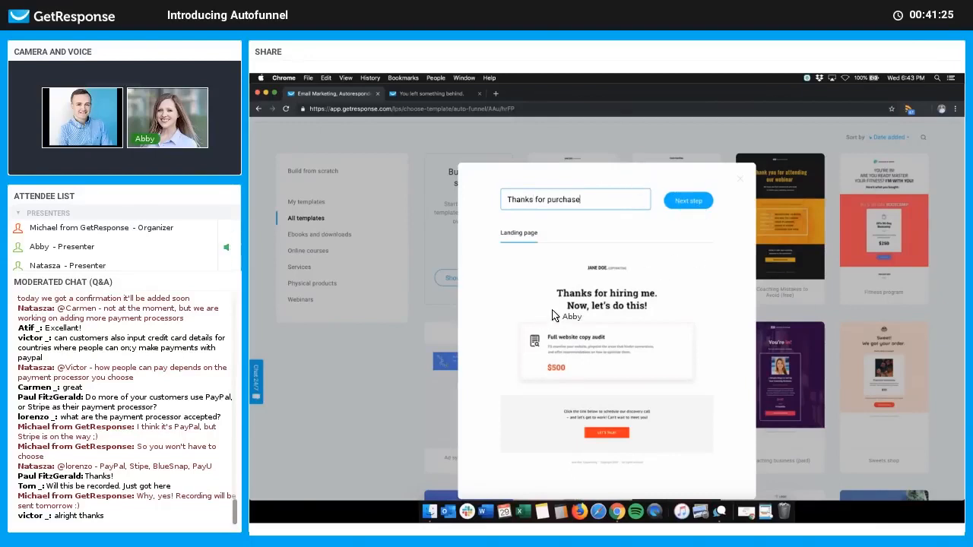
pyautogui.press('Return')
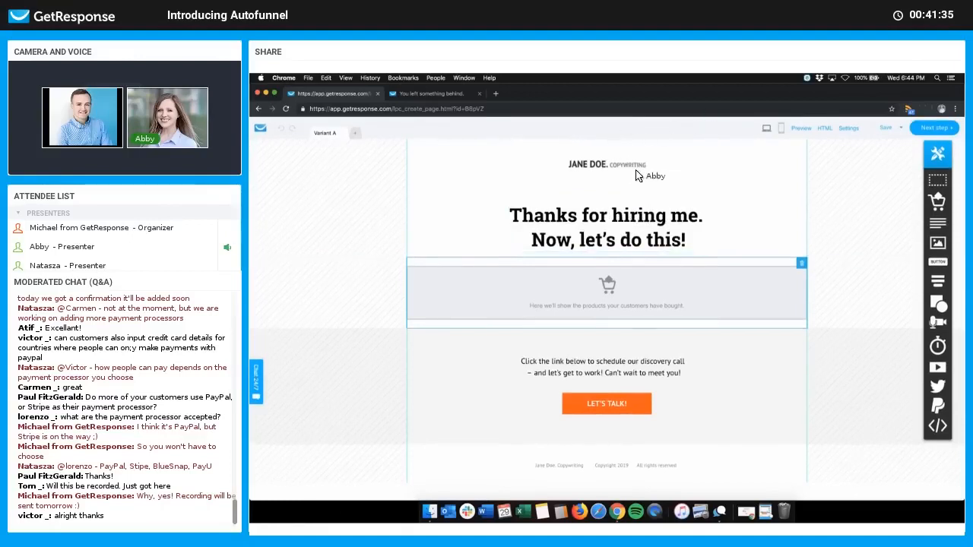
# Step: Change the headline's first line to 'Thanks for your purchase!', widen the box, and split it onto two centred lines
pyautogui.tripleClick(596, 220)
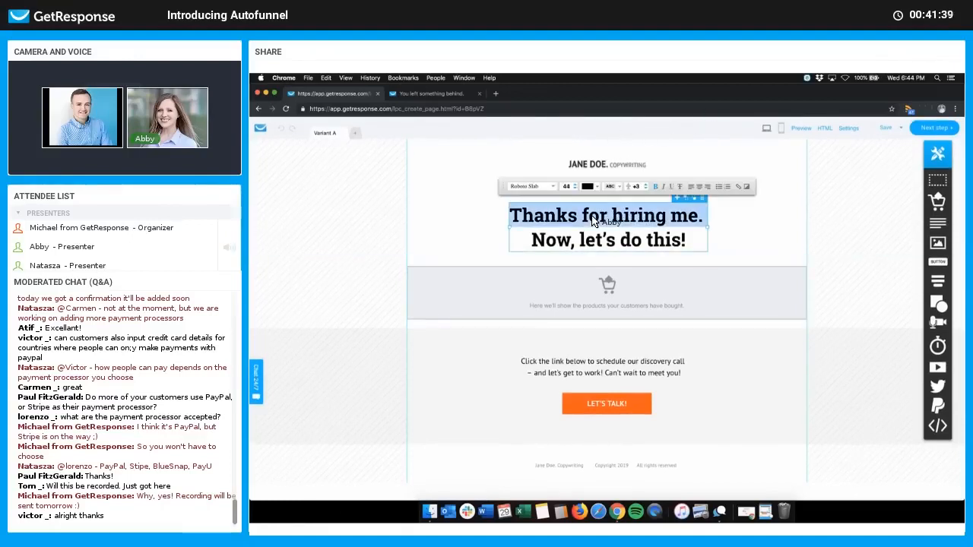
pyautogui.write('Thanks fo')
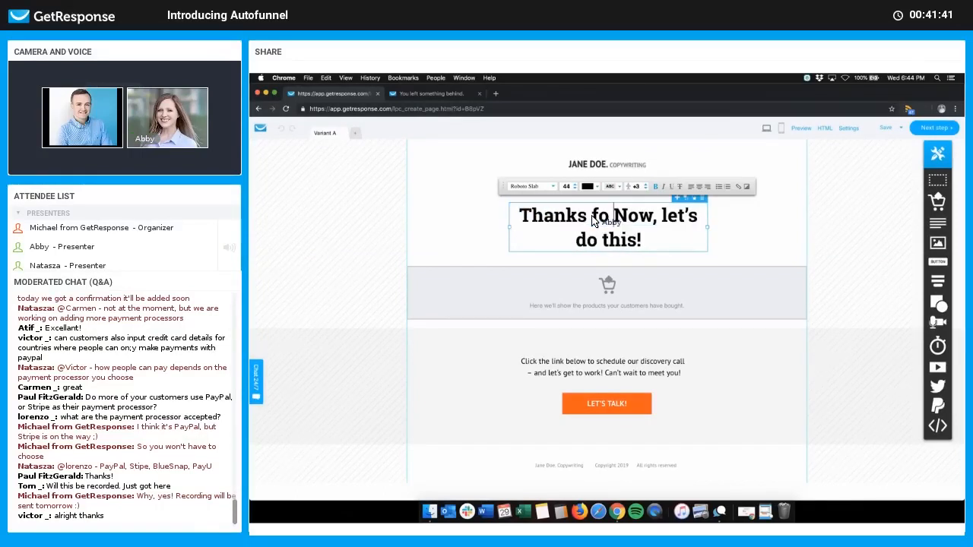
pyautogui.write('r your purchase!')
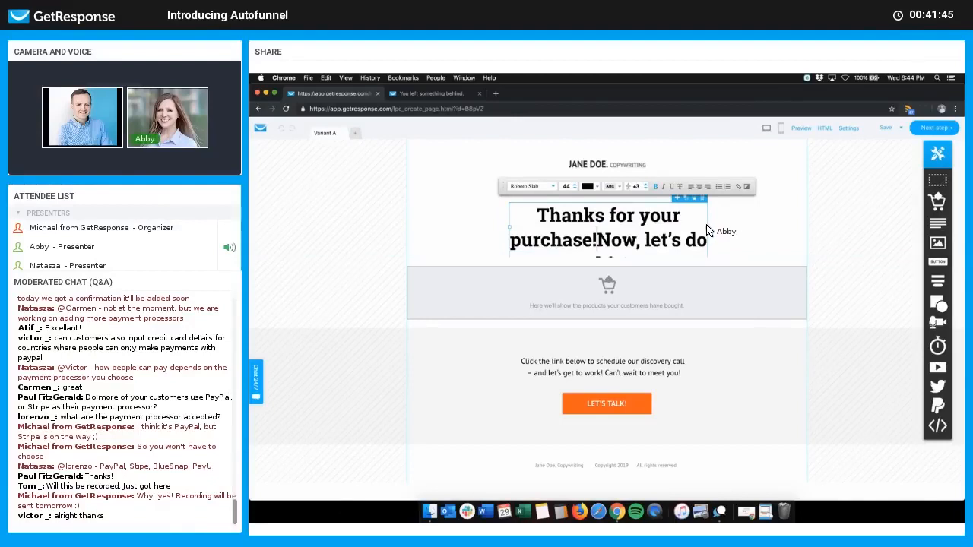
pyautogui.moveTo(708, 227); pyautogui.dragTo(774, 228)
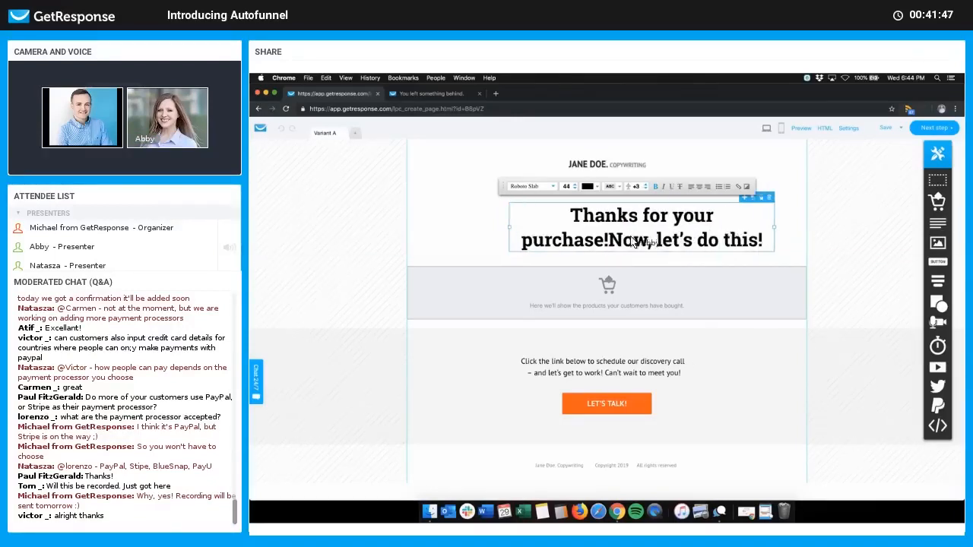
pyautogui.press('Return')
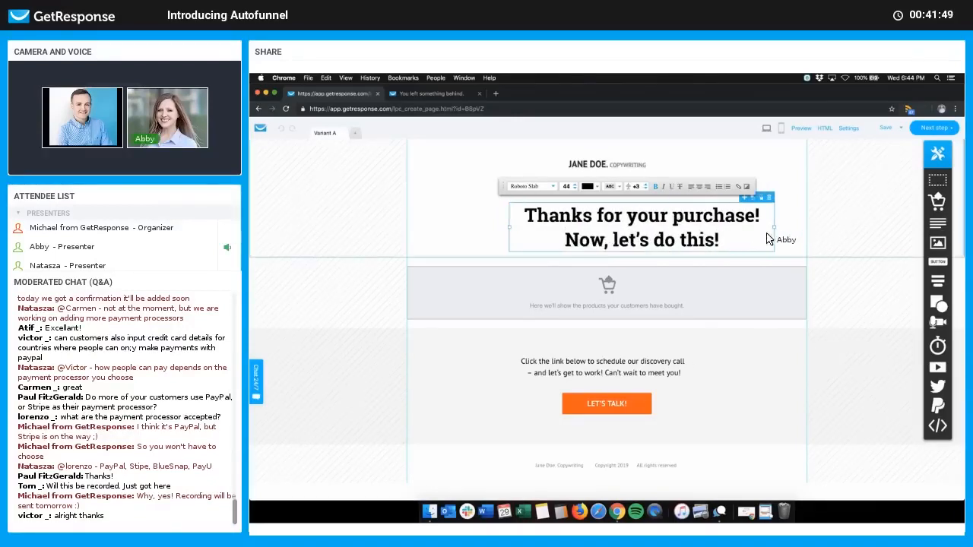
pyautogui.moveTo(676, 231); pyautogui.dragTo(652, 223)
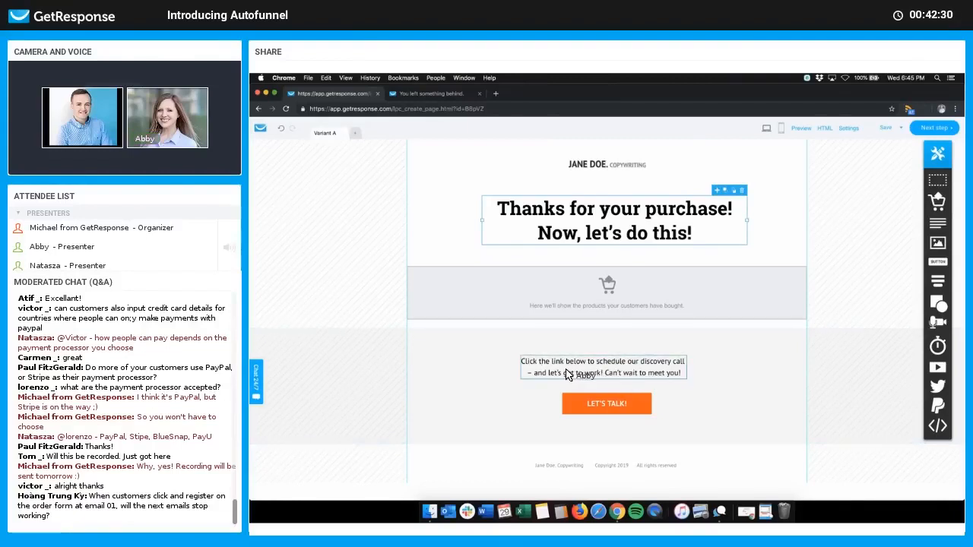
# Step: Inspect the LET'S TALK button, then deselect it without changes
pyautogui.click(598, 404)
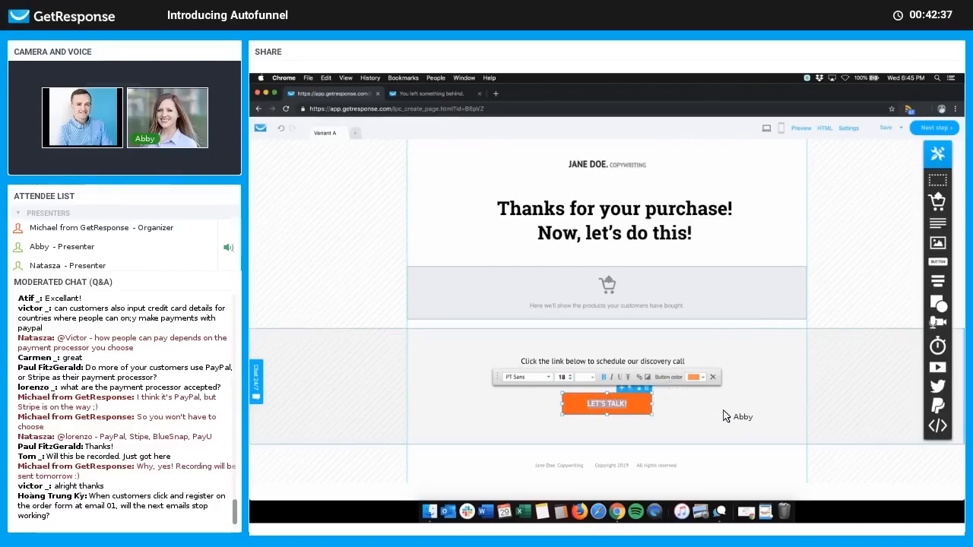
pyautogui.click(751, 391)
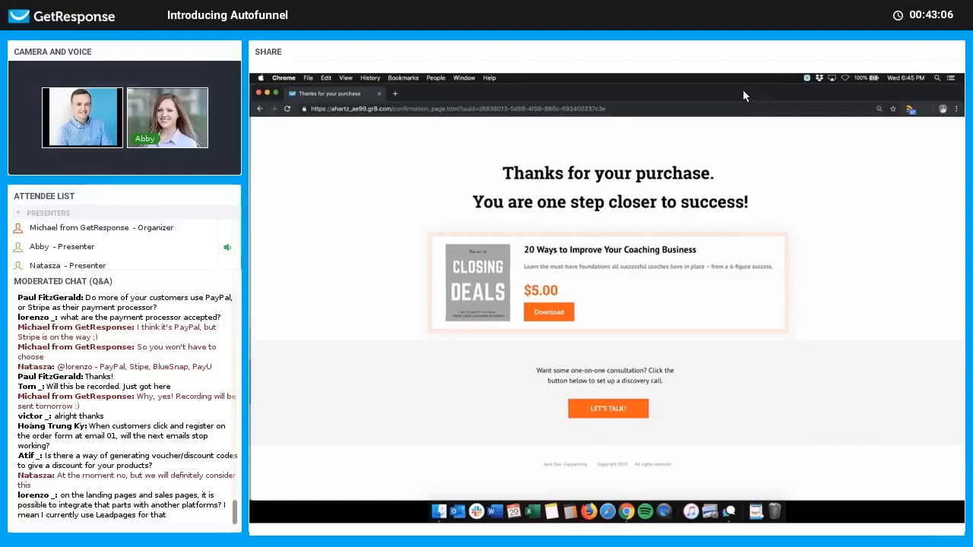
# Step: Download the coaching ebook offered on the sample confirmation page
pyautogui.click(546, 314)
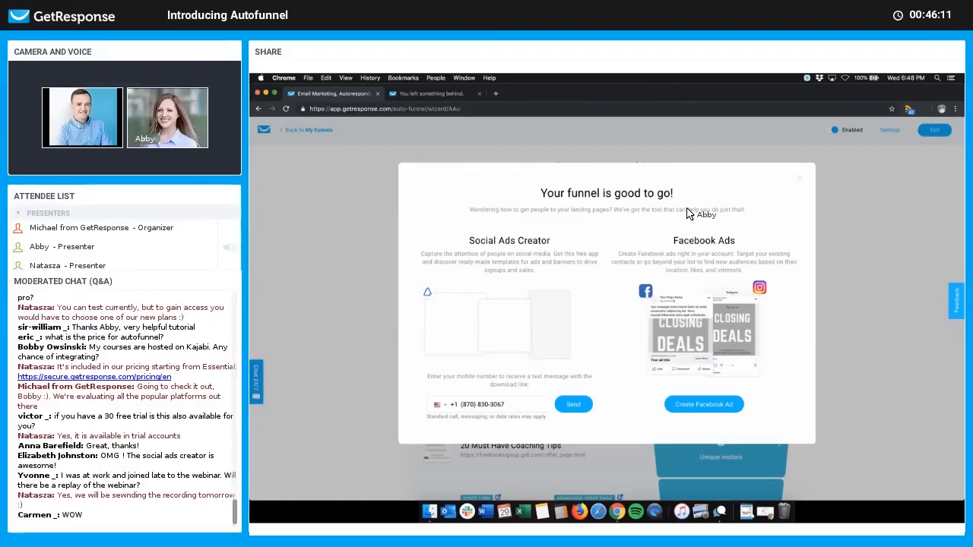
# Step: Dismiss the 'Your funnel is good to go!' message and scroll the funnel stages down to 'Your results'
pyautogui.click(799, 180)
pyautogui.scroll(-2, 886, 277)
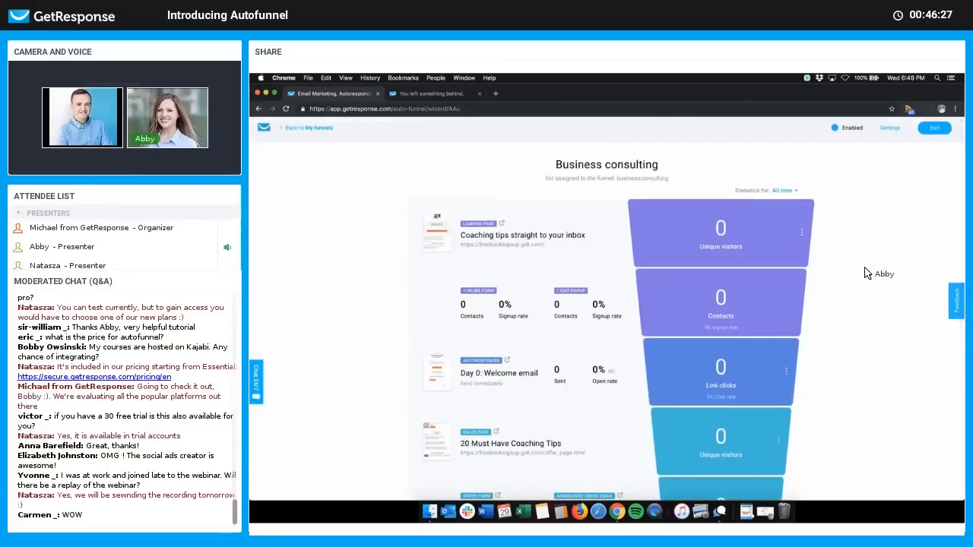
pyautogui.scroll(-1, 859, 289)
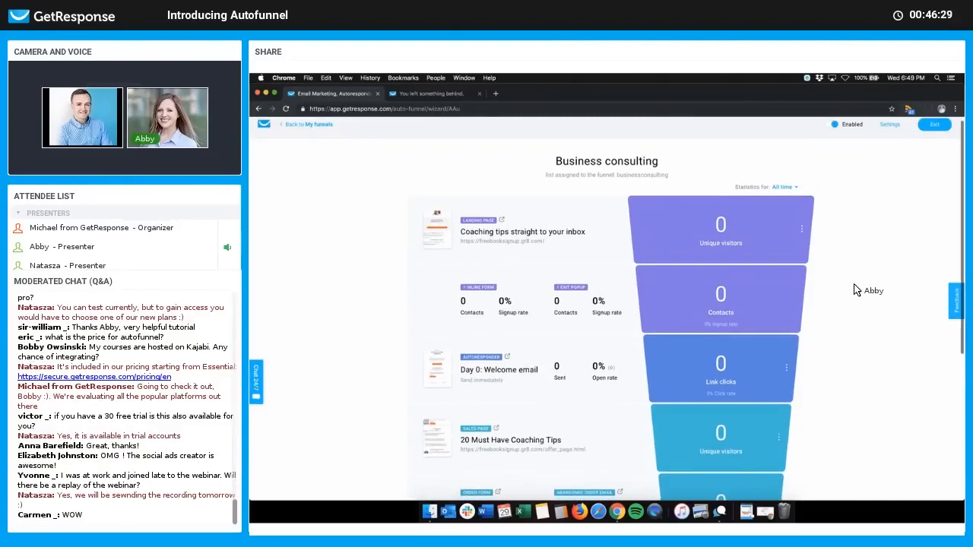
pyautogui.scroll(-1, 857, 291)
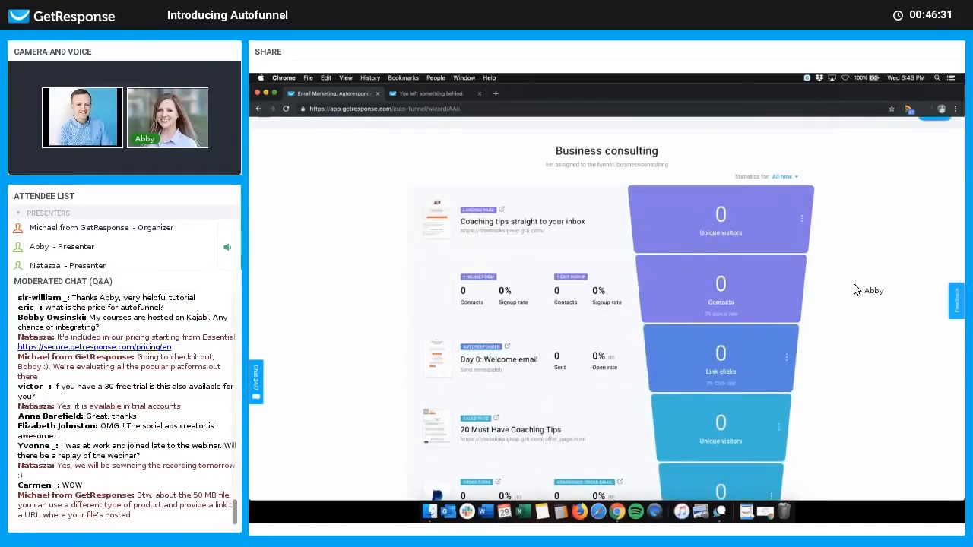
pyautogui.scroll(-2, 858, 289)
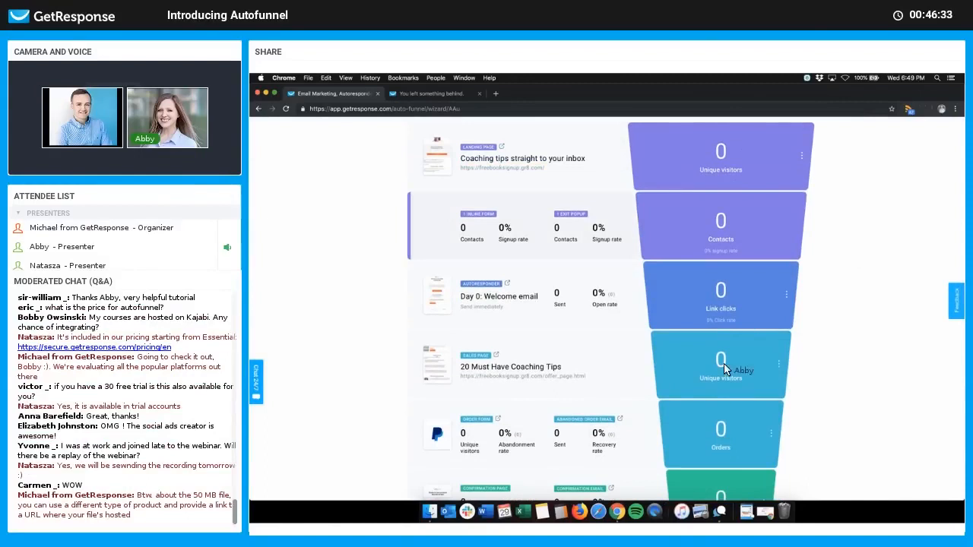
pyautogui.scroll(-4, 821, 425)
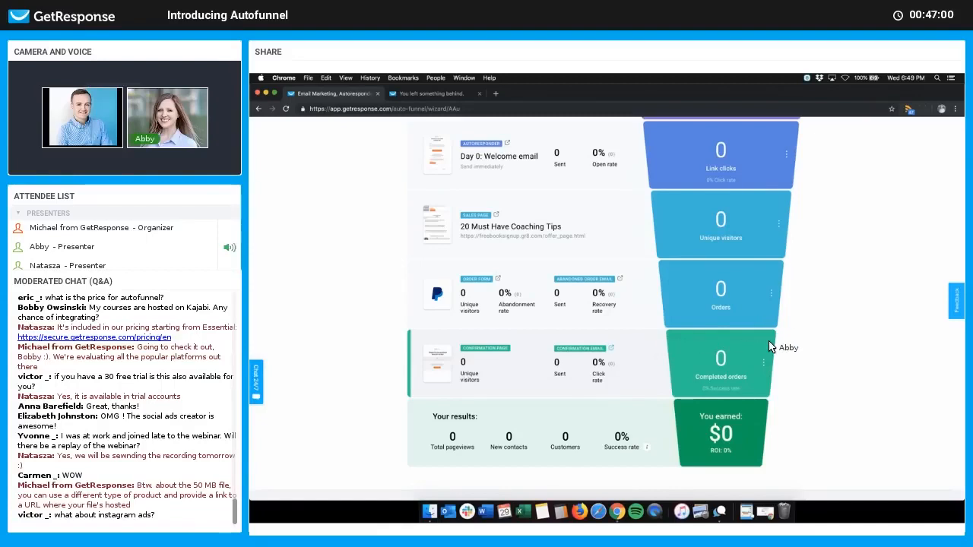
# Step: Open and then close the three-dot options menu of the Completed orders step
pyautogui.click(763, 363)
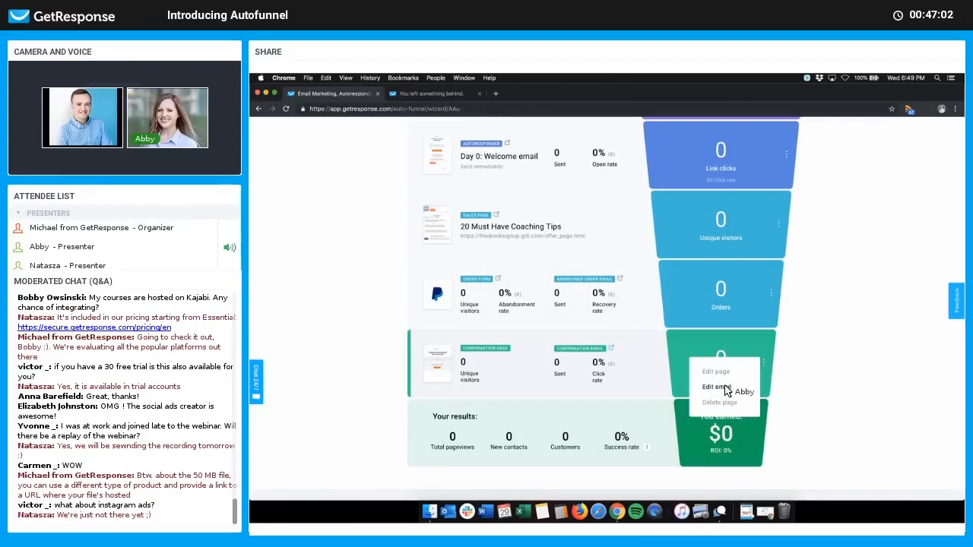
pyautogui.click(613, 349)
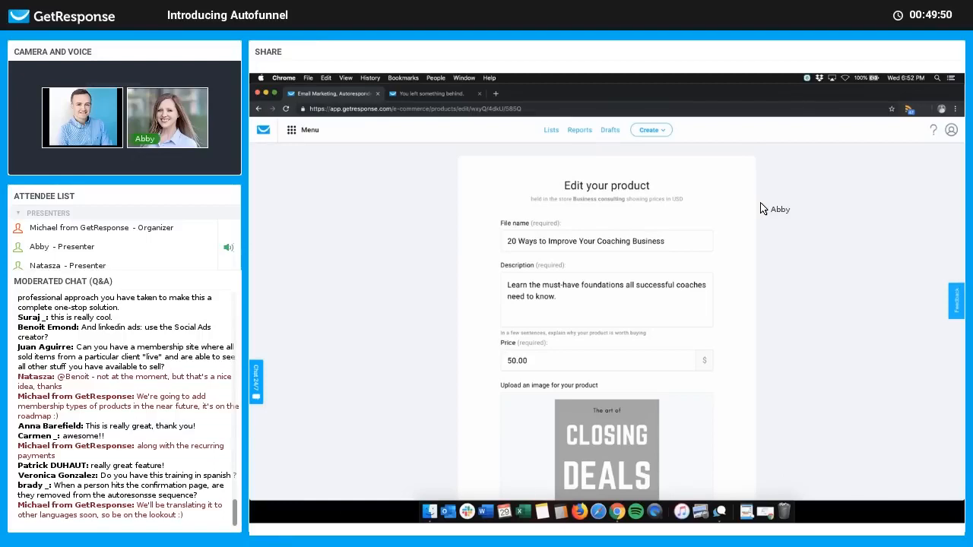
# Step: Scroll through the coaching ebook's Edit your product form to review its contact list settings
pyautogui.scroll(-10, 814, 262)
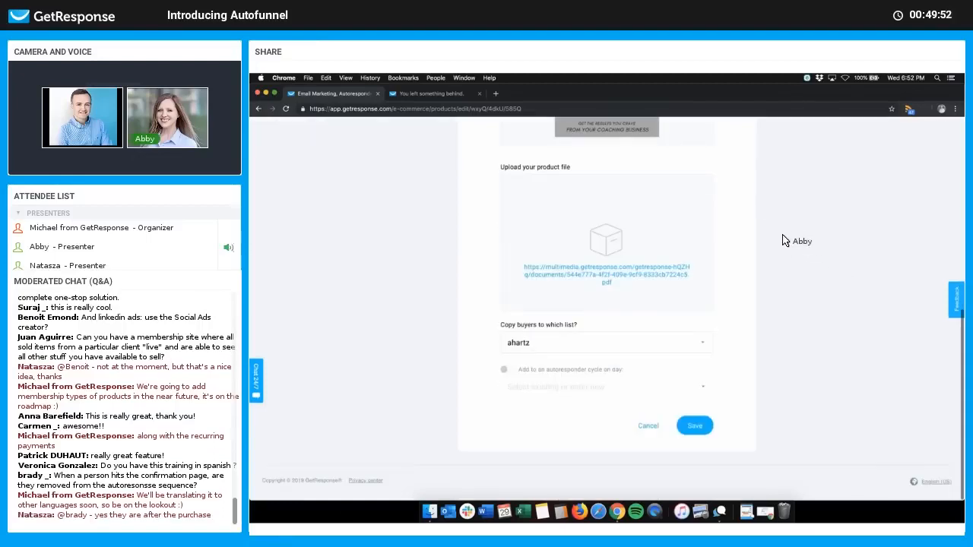
pyautogui.scroll(5, 769, 225)
pyautogui.scroll(5, 414, 209)
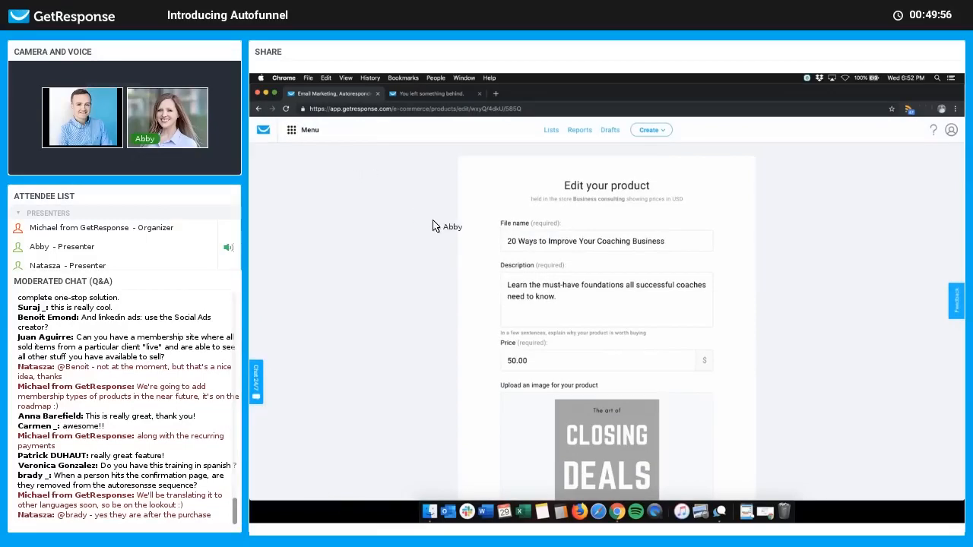
pyautogui.scroll(-10, 445, 228)
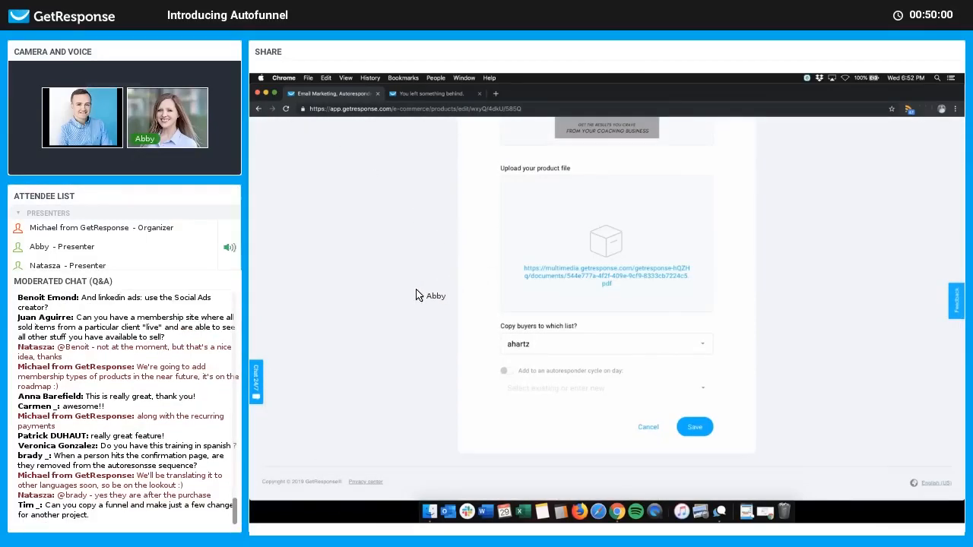
pyautogui.scroll(3, 609, 403)
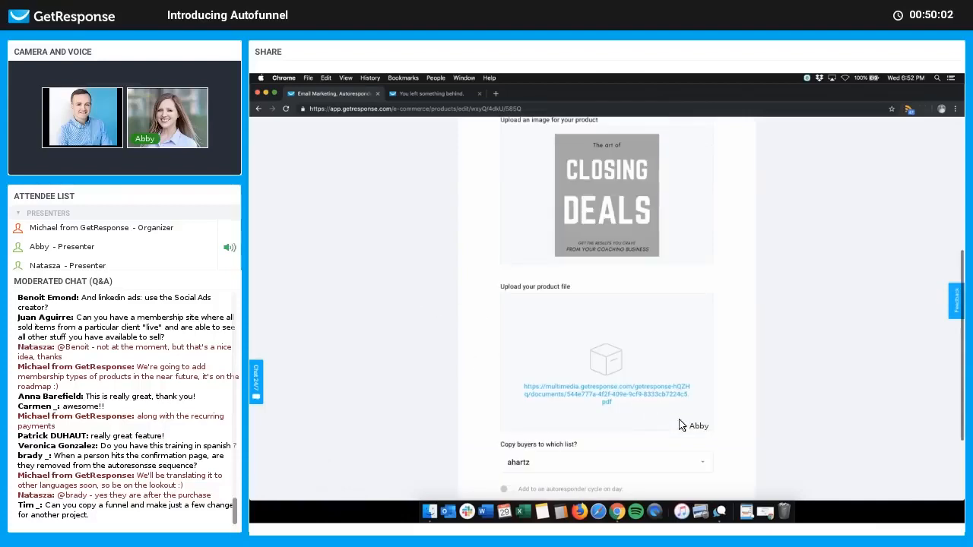